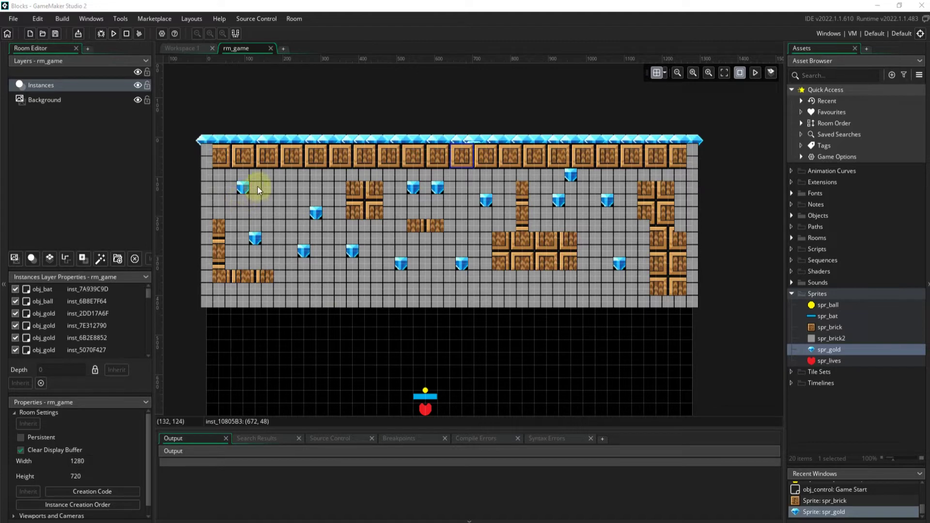
# - Delete the individual grey obj_brick2 instances around and left of the upper-left diamond in the room
pyautogui.press('Delete')
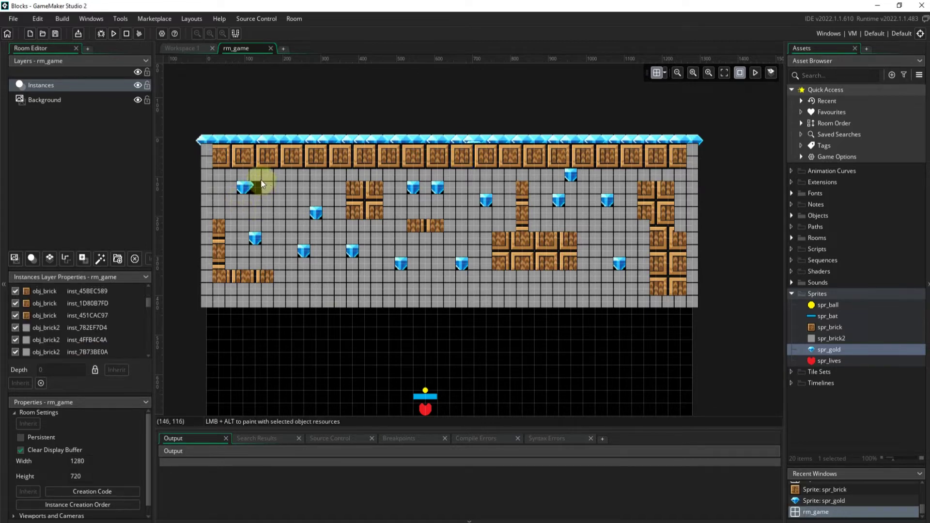
pyautogui.click(229, 177)
pyautogui.press('Delete')
pyautogui.click(222, 180)
pyautogui.press('Delete')
pyautogui.click(218, 175)
pyautogui.press('Delete')
pyautogui.click(208, 175)
pyautogui.press('Delete')
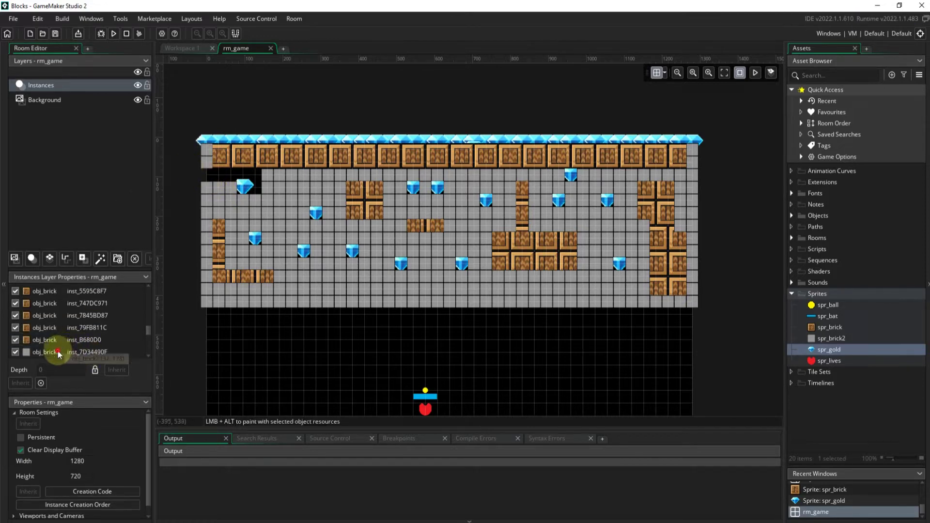
# - Delete the final run of obj_brick2 instances in the layer's instance list, from inst_7D34490F through inst_48ED439F
pyautogui.scroll(-3, 54, 335)
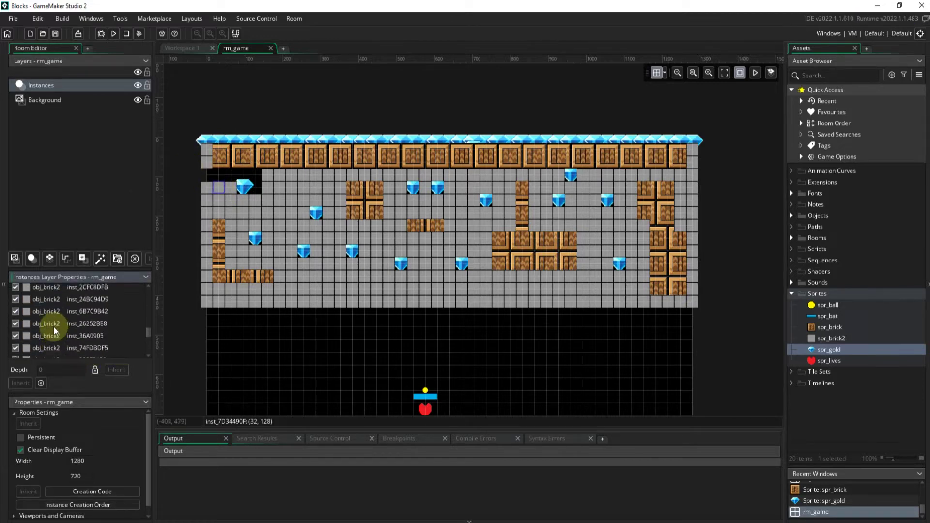
pyautogui.scroll(-5, 53, 328)
pyautogui.scroll(-5, 53, 329)
pyautogui.scroll(-5, 54, 329)
pyautogui.scroll(-5, 53, 330)
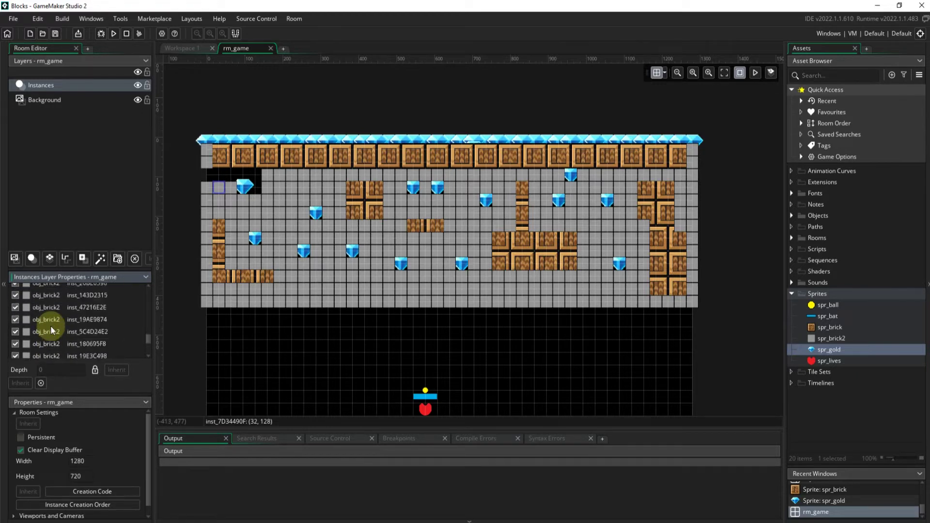
pyautogui.scroll(-5, 53, 330)
pyautogui.scroll(-5, 52, 330)
pyautogui.scroll(-5, 52, 330)
pyautogui.scroll(-5, 52, 329)
pyautogui.scroll(-5, 52, 321)
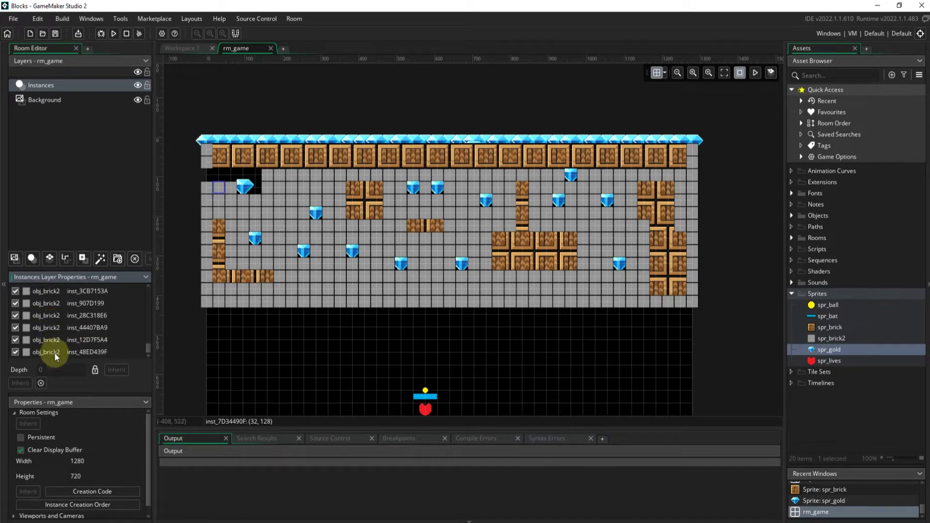
pyautogui.hotkey('ctrl', 'a')
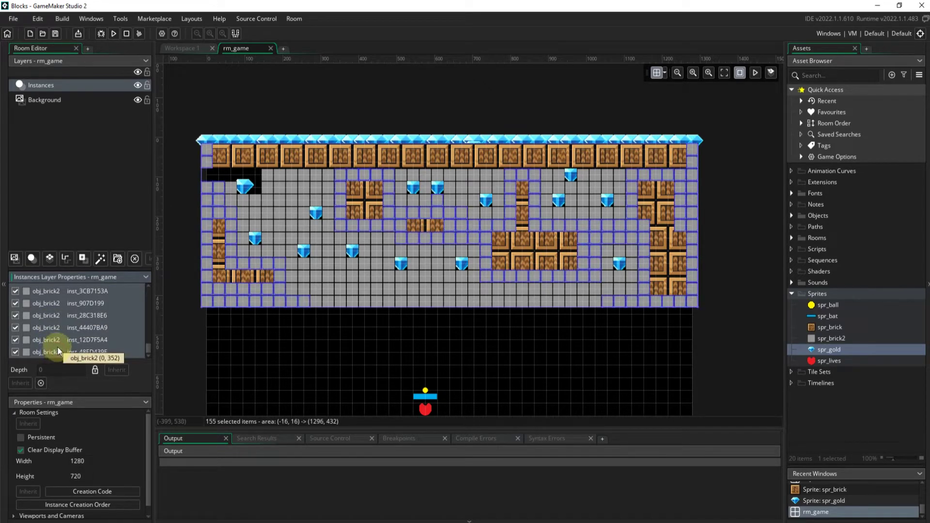
pyautogui.press('Delete')
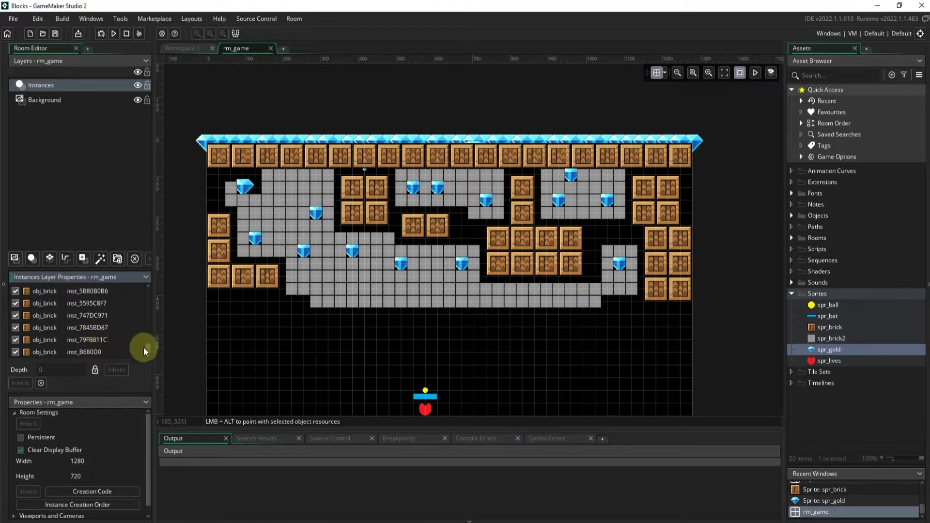
# - Delete the run of obj_brick2 instances from inst_782EF7D4 through the one at (896, 192) in the instance list
pyautogui.moveTo(148, 345); pyautogui.dragTo(142, 280)
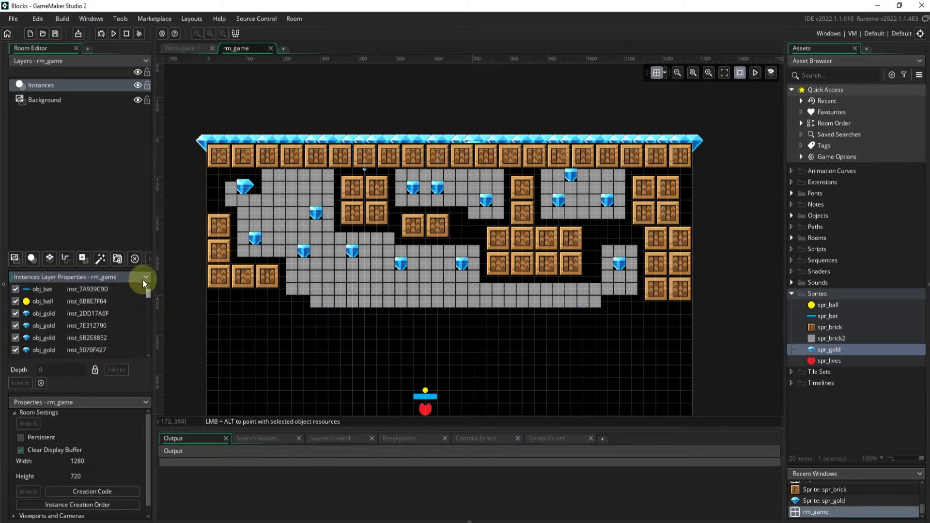
pyautogui.scroll(-5, 76, 320)
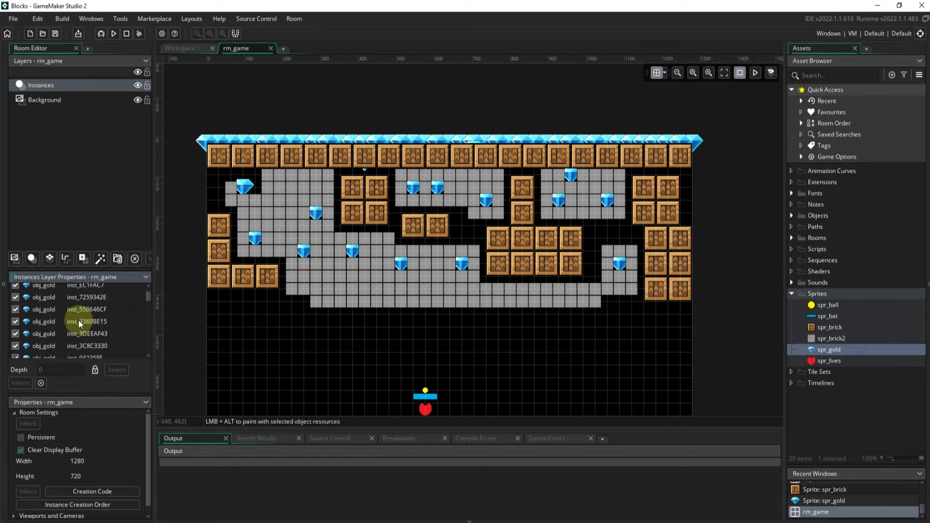
pyautogui.scroll(-5, 77, 322)
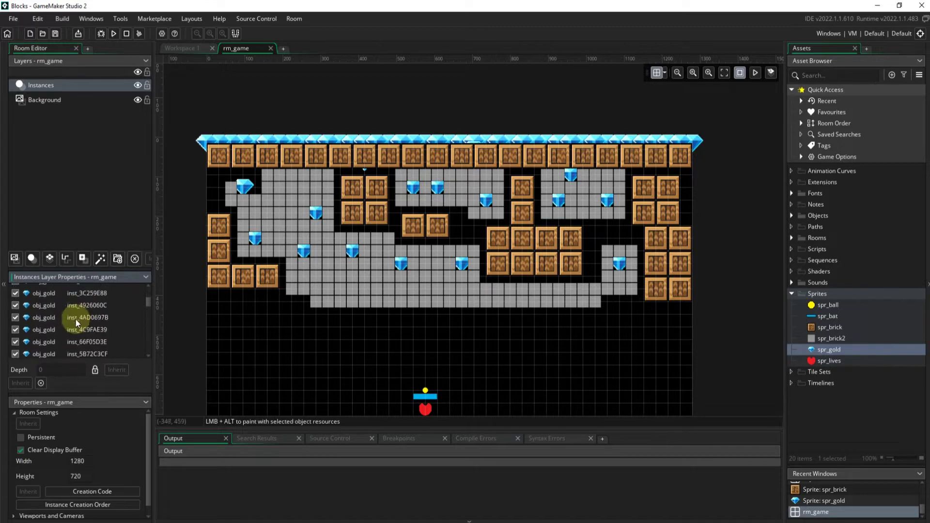
pyautogui.scroll(-5, 76, 319)
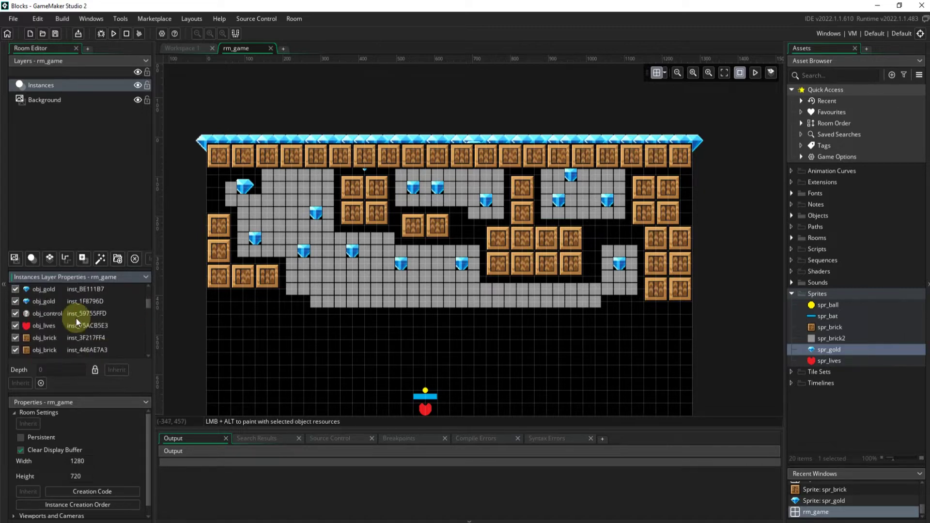
pyautogui.scroll(-5, 77, 321)
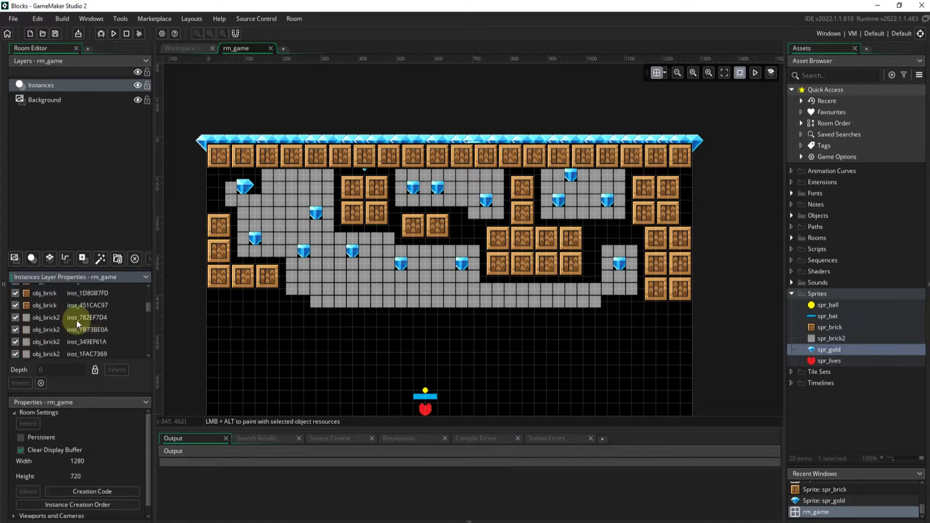
pyautogui.scroll(-5, 82, 329)
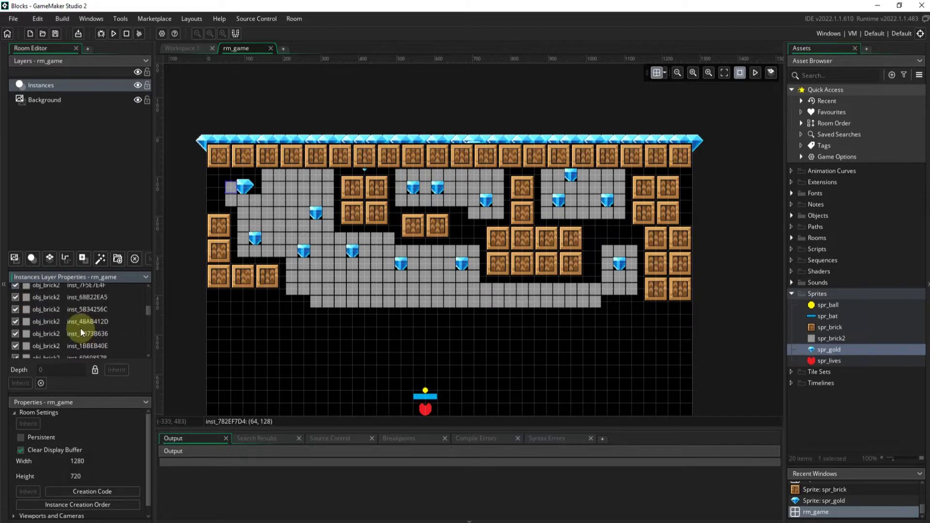
pyautogui.scroll(-5, 80, 328)
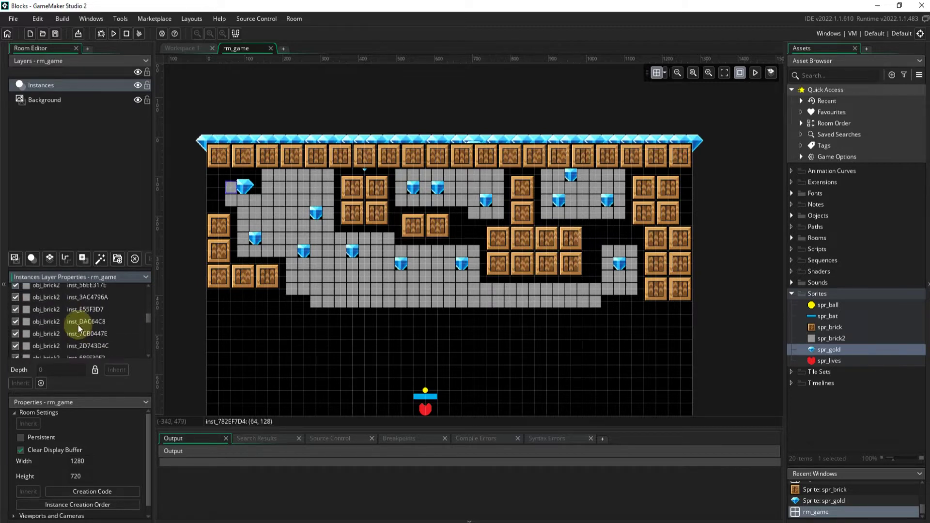
pyautogui.hotkey('ctrl', 'z')
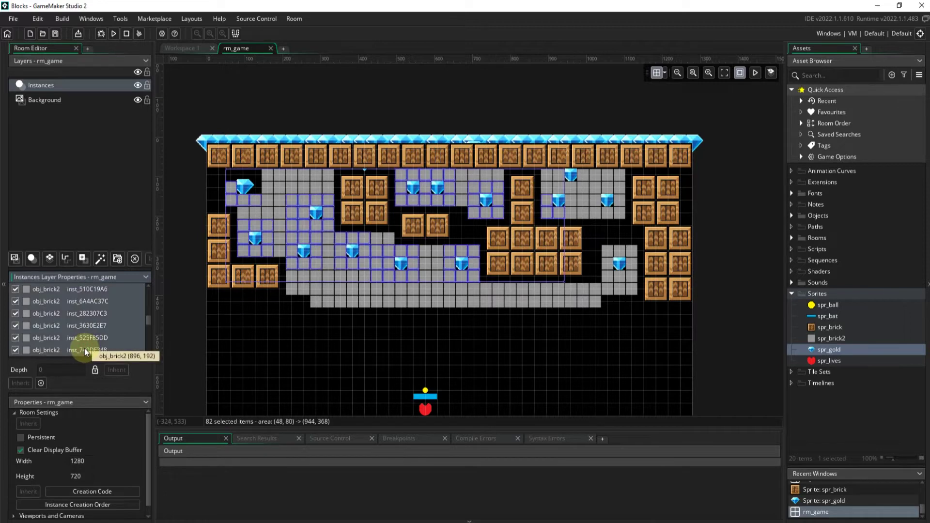
pyautogui.hotkey('ctrl', 'z')
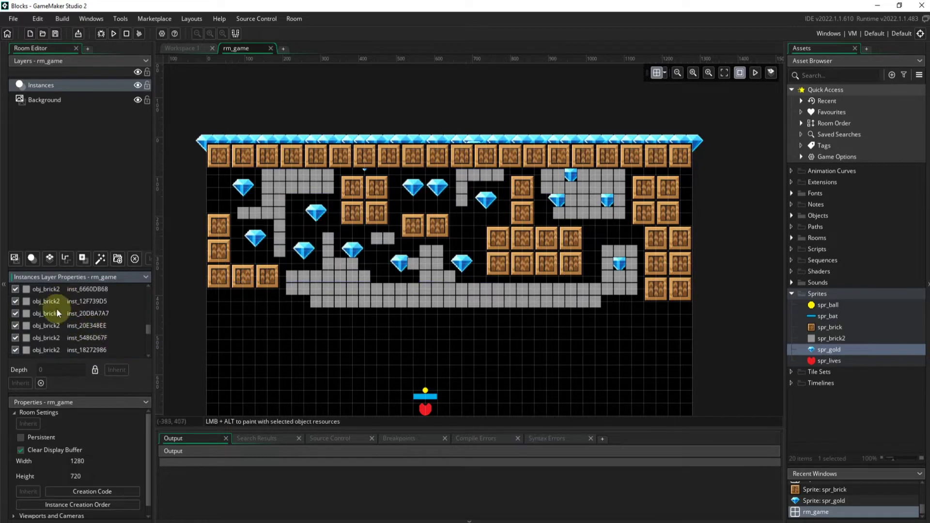
# - Delete all remaining obj_brick2 instances, from inst_287B5276 through inst_1B16C55F, from the Instances layer
pyautogui.scroll(-3, 63, 311)
pyautogui.scroll(5, 64, 319)
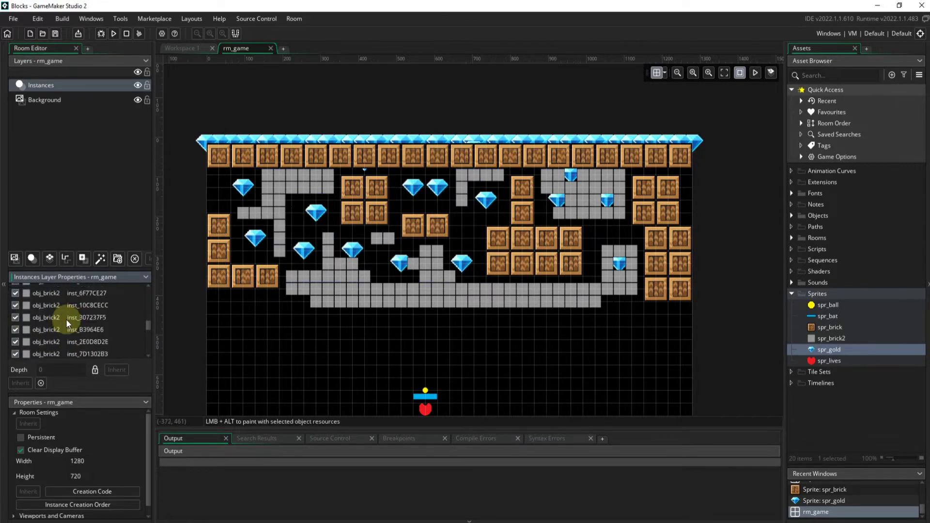
pyautogui.scroll(4, 68, 324)
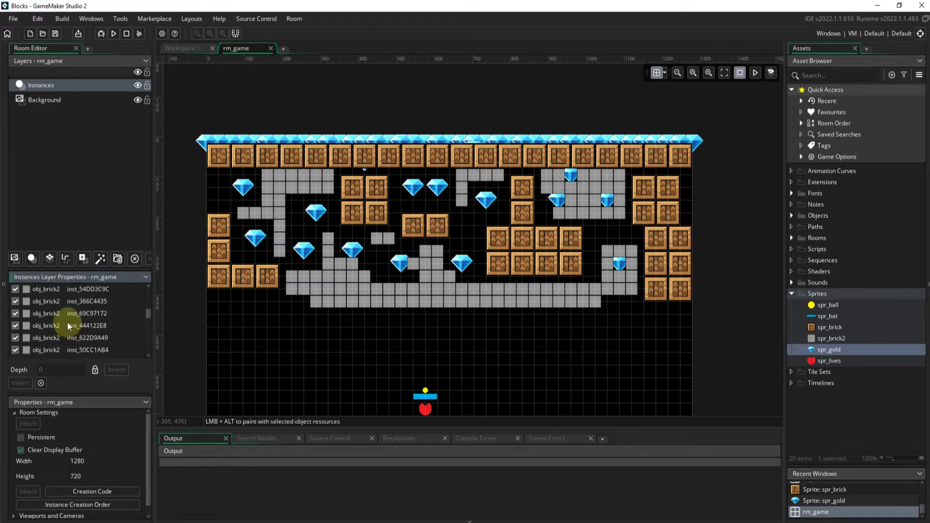
pyautogui.scroll(2, 48, 310)
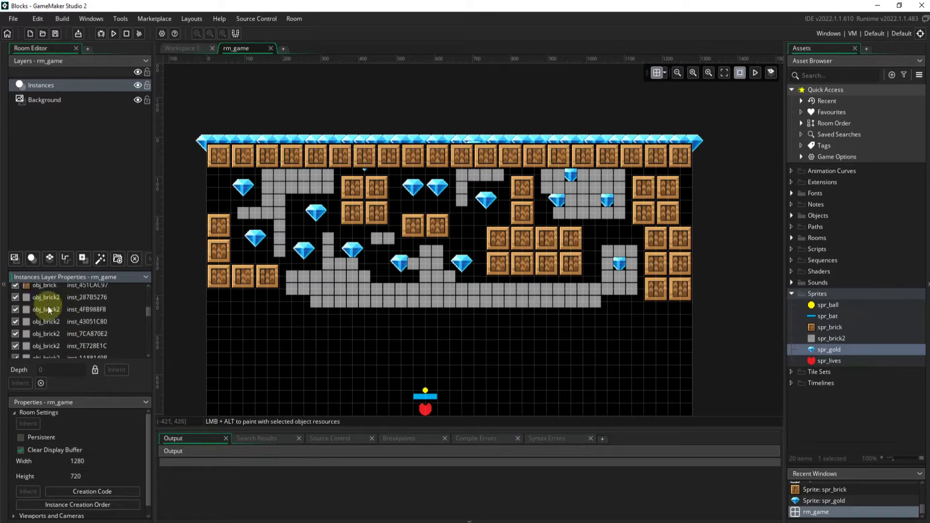
pyautogui.scroll(-6, 53, 325)
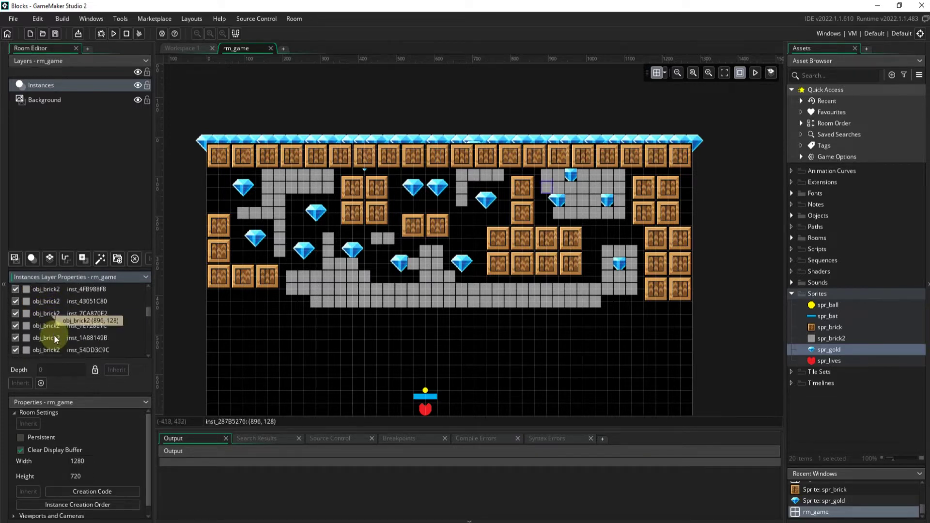
pyautogui.scroll(-4, 60, 327)
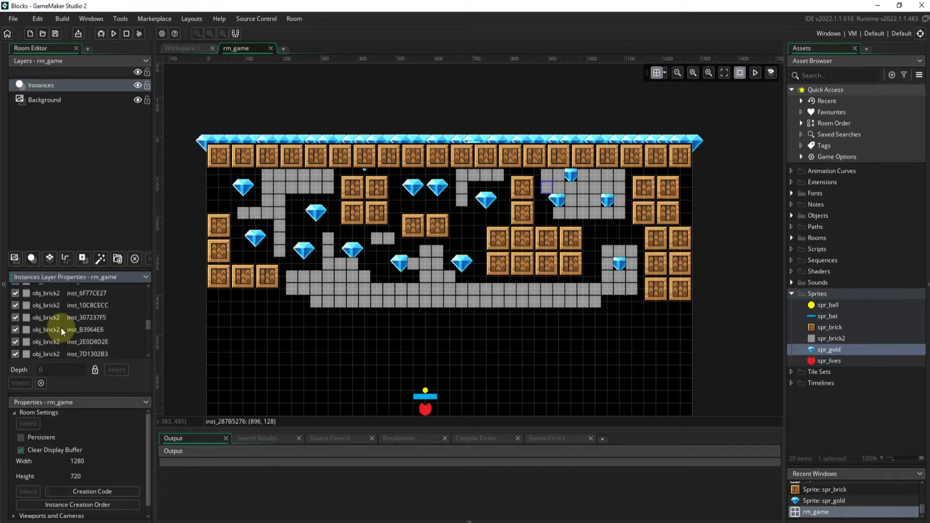
pyautogui.scroll(-3, 57, 332)
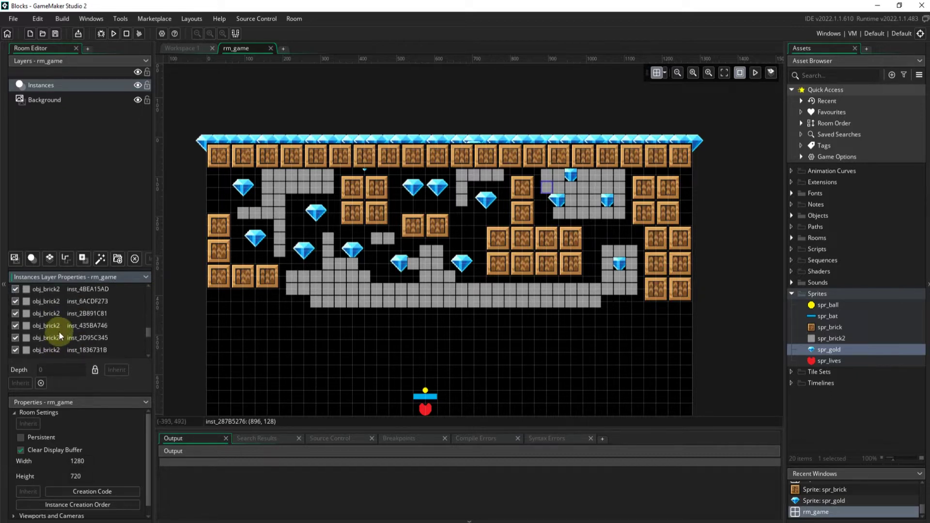
pyautogui.scroll(-6, 58, 331)
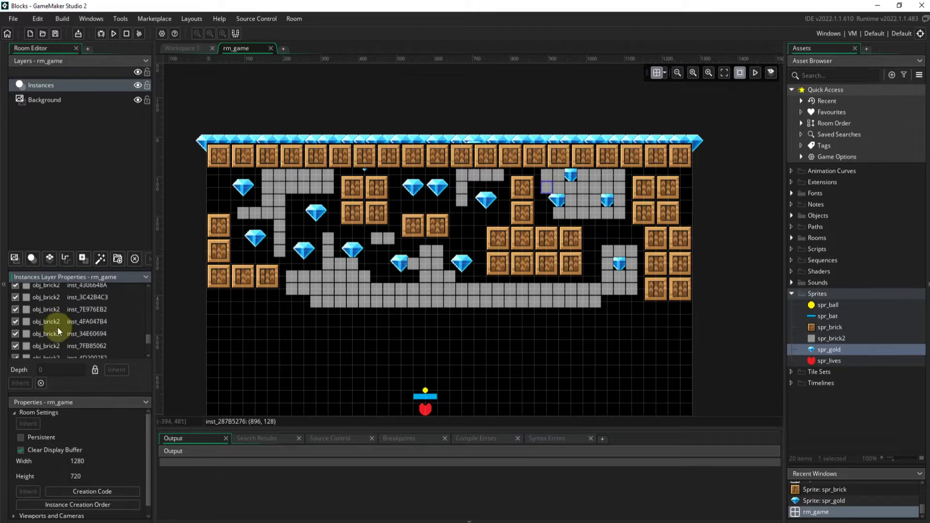
pyautogui.scroll(3, 59, 326)
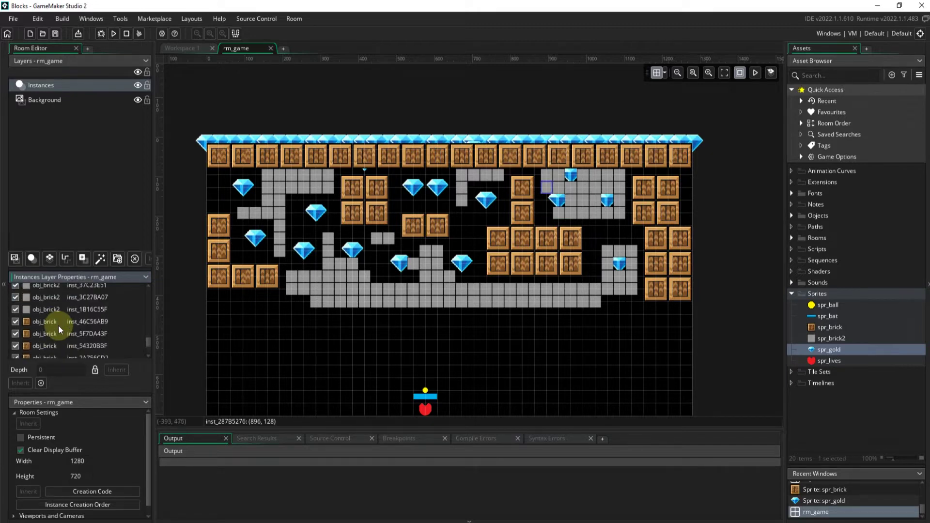
pyautogui.keyDown('shift'); pyautogui.click(57, 308); pyautogui.keyUp('shift')
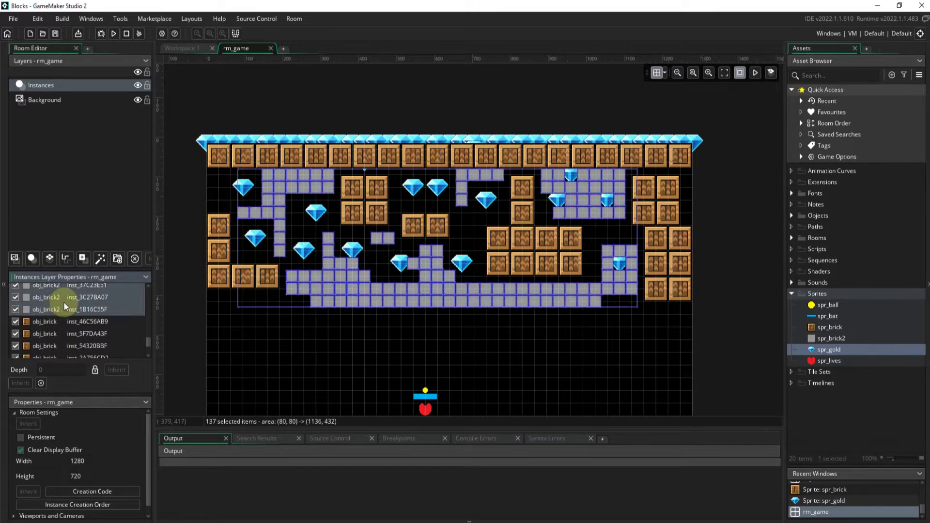
pyautogui.press('Delete')
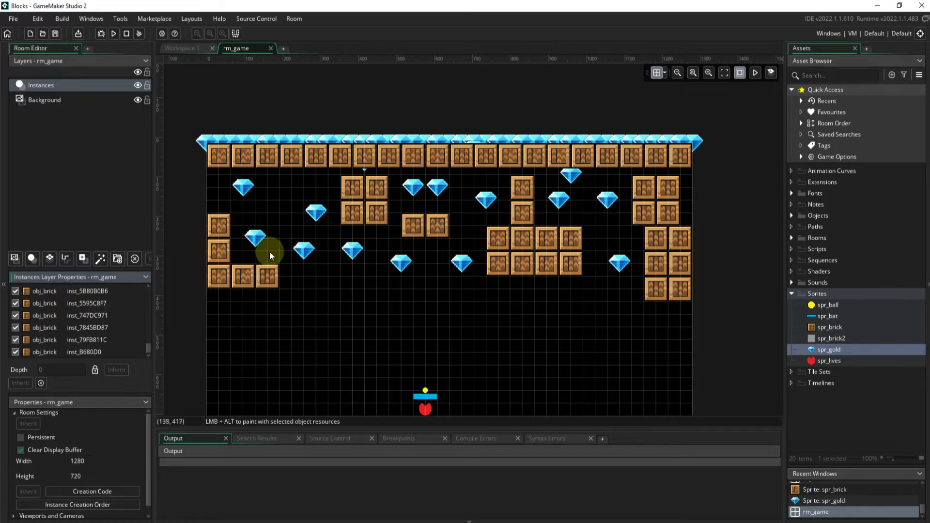
pyautogui.click(222, 230)
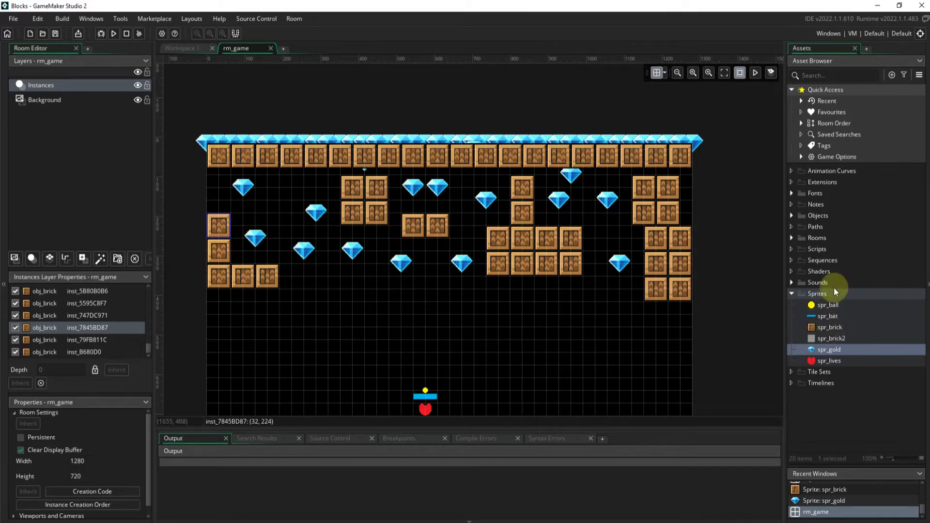
pyautogui.click(814, 327)
pyautogui.moveTo(813, 327); pyautogui.dragTo(216, 185)
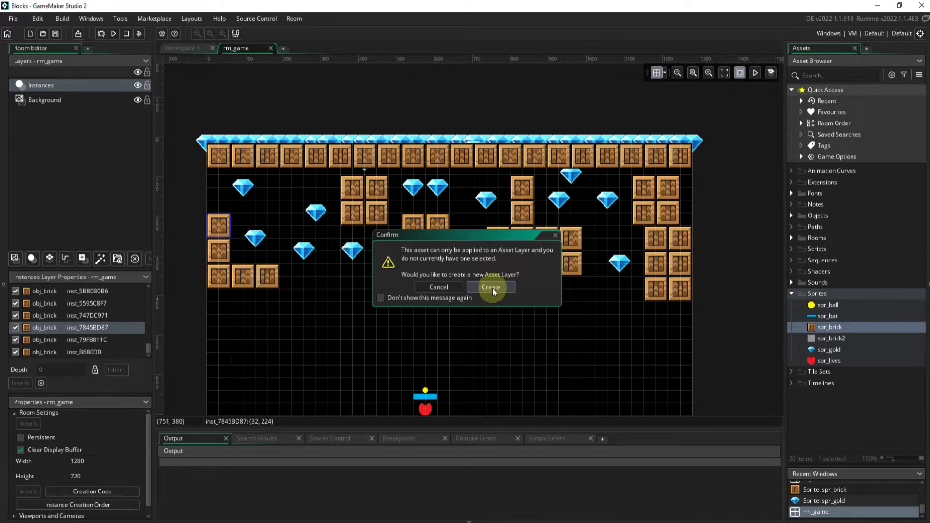
pyautogui.click(437, 287)
pyautogui.click(43, 85)
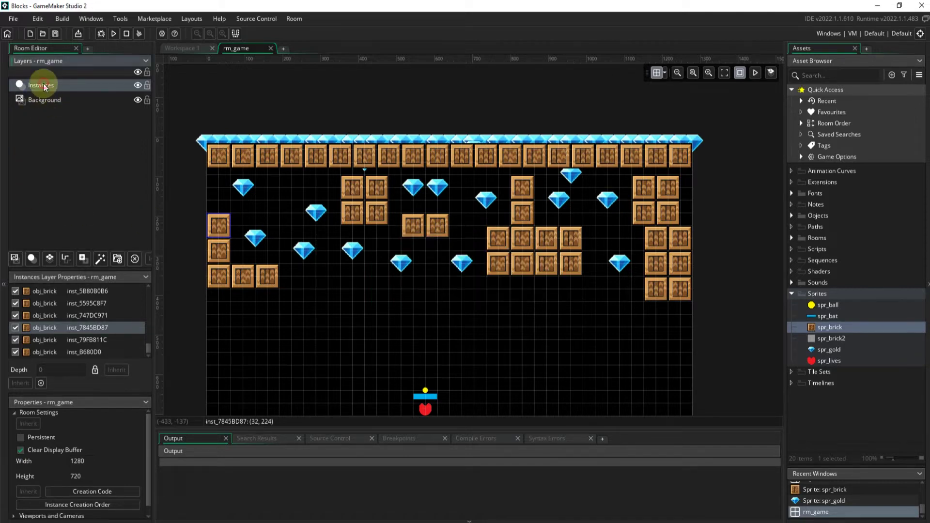
pyautogui.click(216, 182)
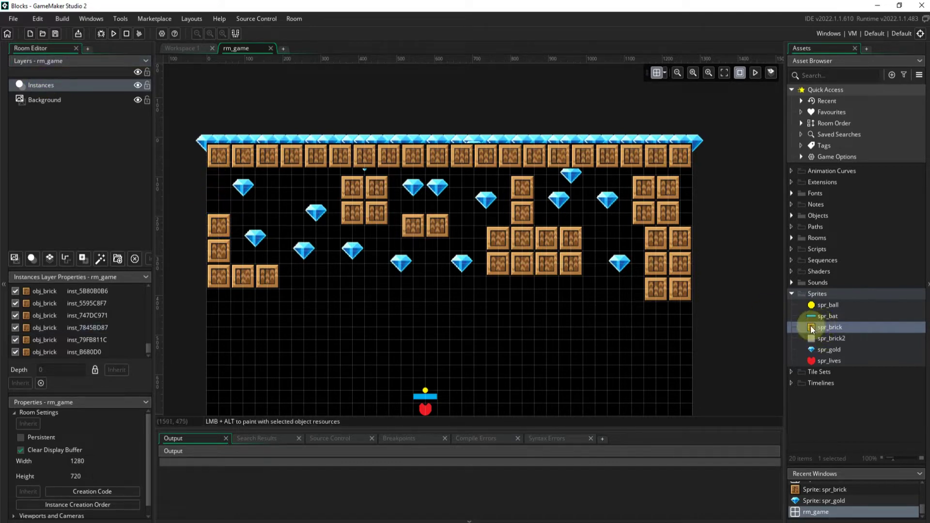
pyautogui.click(858, 327)
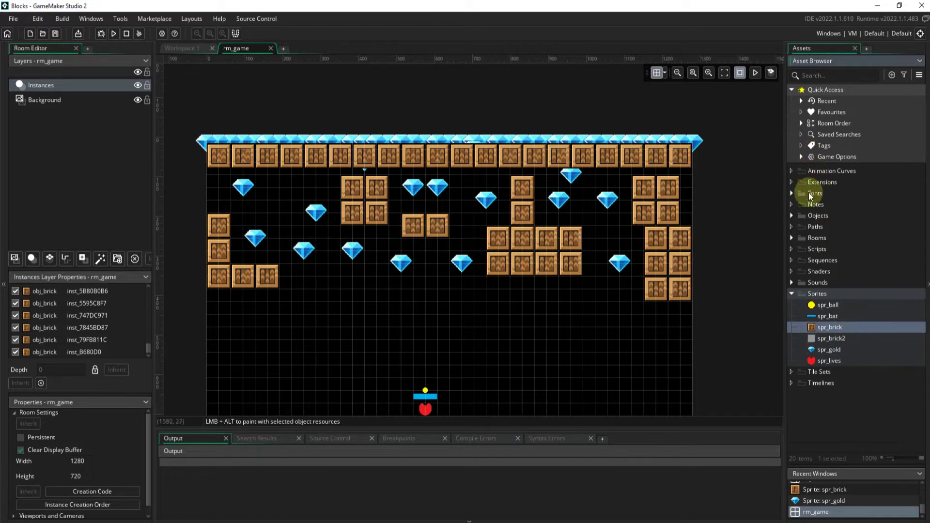
# - Place obj_brick instances directly left of, right of and below the upper-left diamond in the room
pyautogui.click(793, 215)
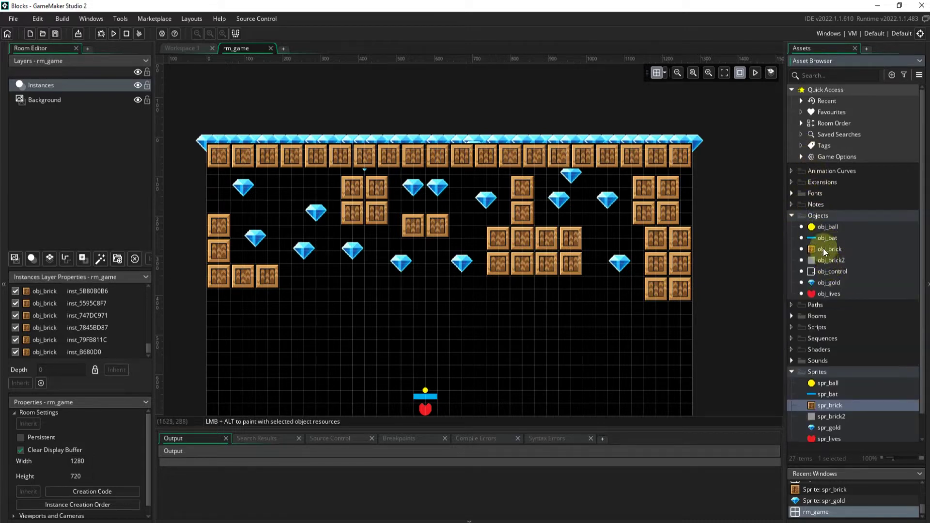
pyautogui.moveTo(823, 247); pyautogui.dragTo(223, 194)
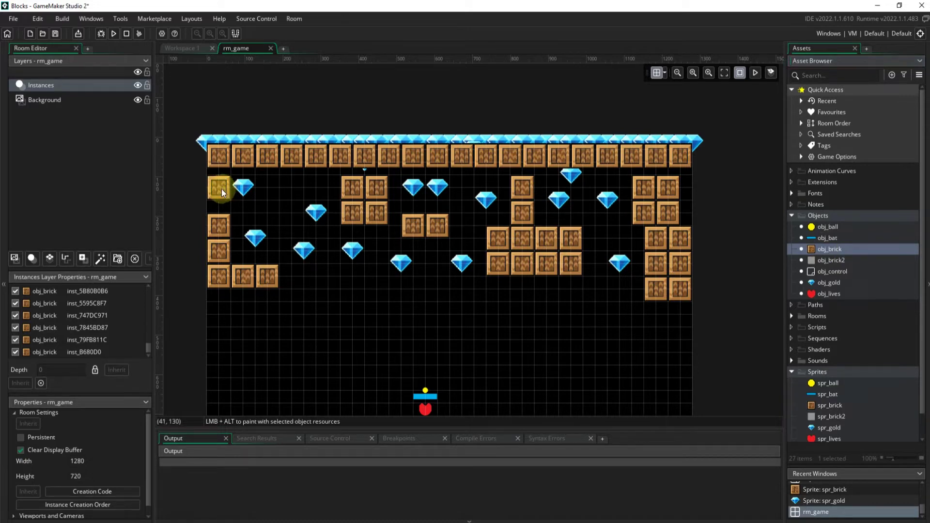
pyautogui.click(277, 191)
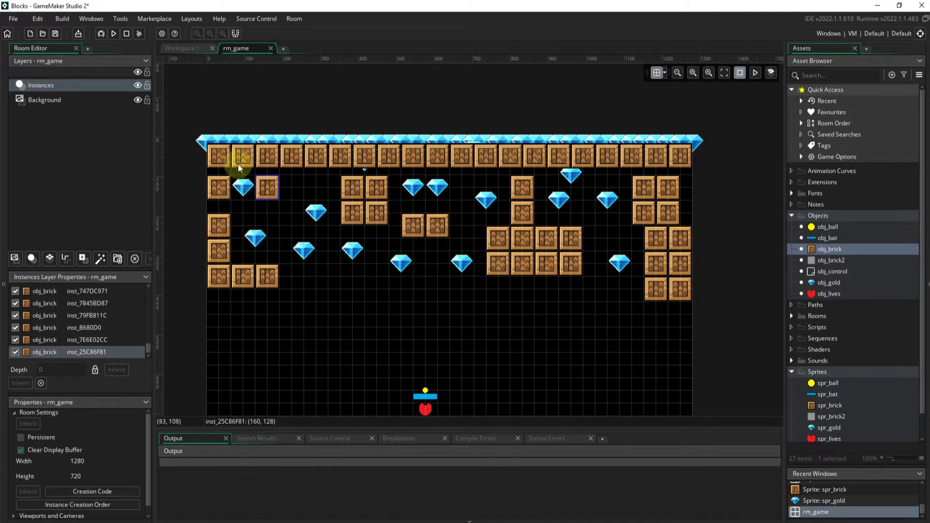
pyautogui.moveTo(246, 211); pyautogui.dragTo(243, 216)
# - Delete all the obj_gold diamonds lined up along the top edge of the room
pyautogui.click(212, 140)
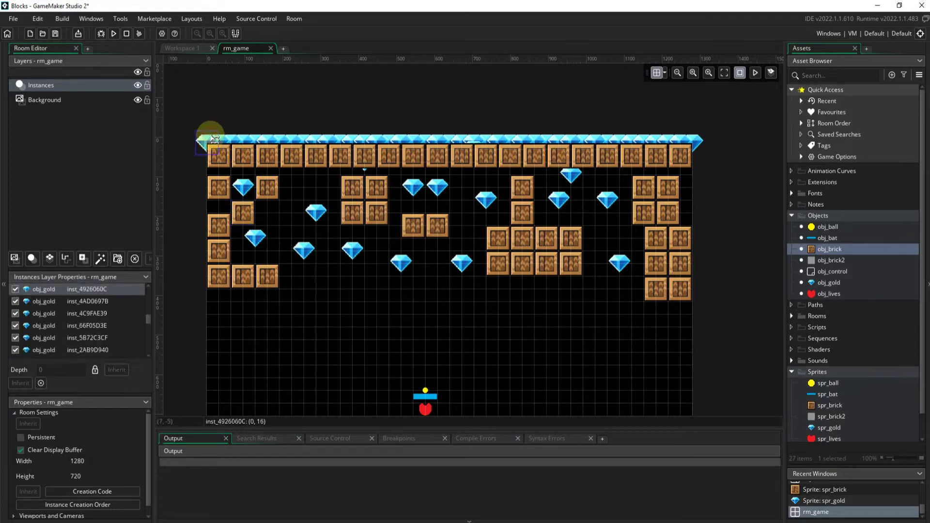
pyautogui.press('Delete')
pyautogui.moveTo(221, 142)
pyautogui.mouseDown()
pyautogui.moveTo(417, 142)
pyautogui.moveTo(405, 136)
pyautogui.mouseUp()
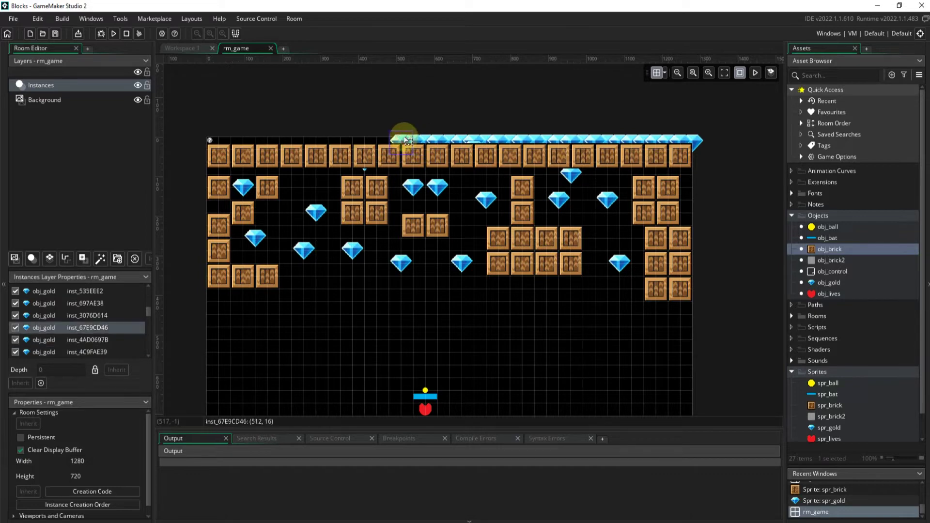
pyautogui.click(406, 139)
pyautogui.moveTo(408, 140)
pyautogui.keyDown('alt'); pyautogui.mouseDown(button='right')
pyautogui.moveTo(643, 139)
pyautogui.moveTo(630, 140)
pyautogui.moveTo(665, 148)
pyautogui.moveTo(684, 140)
pyautogui.moveTo(694, 148)
pyautogui.mouseUp(button='right'); pyautogui.keyUp('alt')
# - Select the whole top row of obj_brick instances and set the room grid to 64 by 64
pyautogui.click(683, 156)
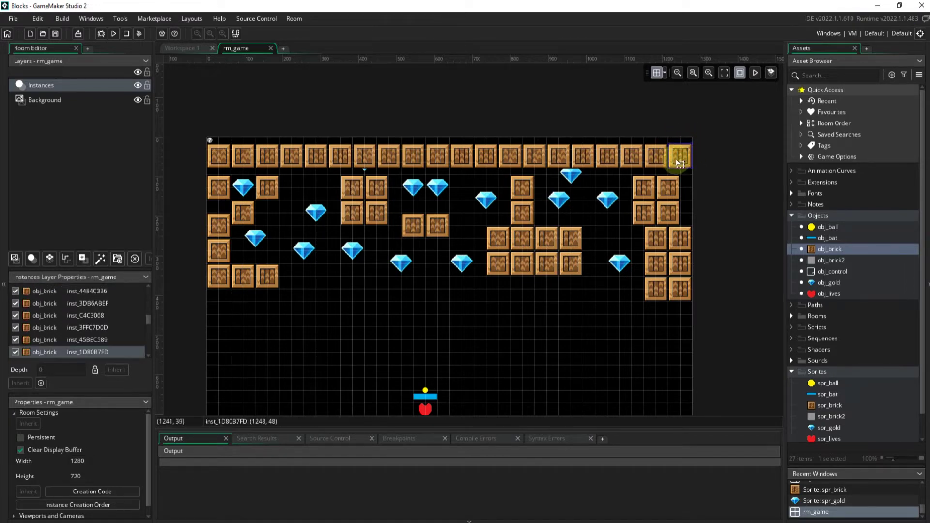
pyautogui.moveTo(661, 161)
pyautogui.keyDown('ctrl'); pyautogui.mouseDown()
pyautogui.moveTo(485, 162)
pyautogui.moveTo(442, 152)
pyautogui.moveTo(439, 163)
pyautogui.moveTo(353, 152)
pyautogui.moveTo(209, 167)
pyautogui.moveTo(215, 140)
pyautogui.mouseUp(); pyautogui.keyUp('ctrl')
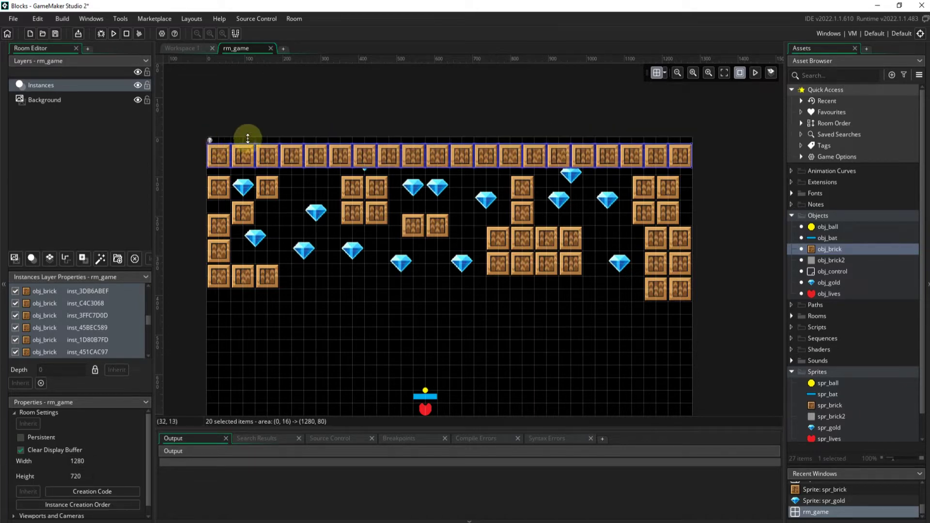
pyautogui.click(667, 73)
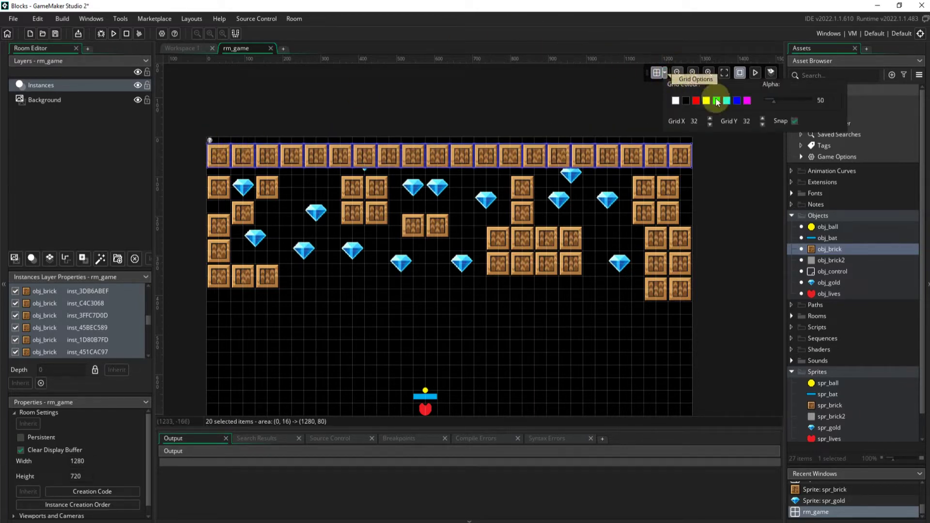
pyautogui.write('64')
pyautogui.doubleClick(754, 121)
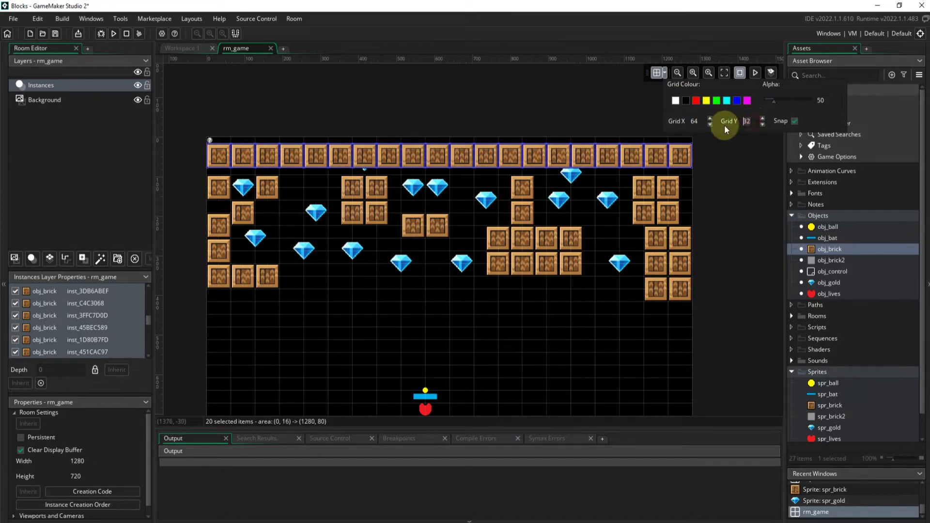
pyautogui.write('64')
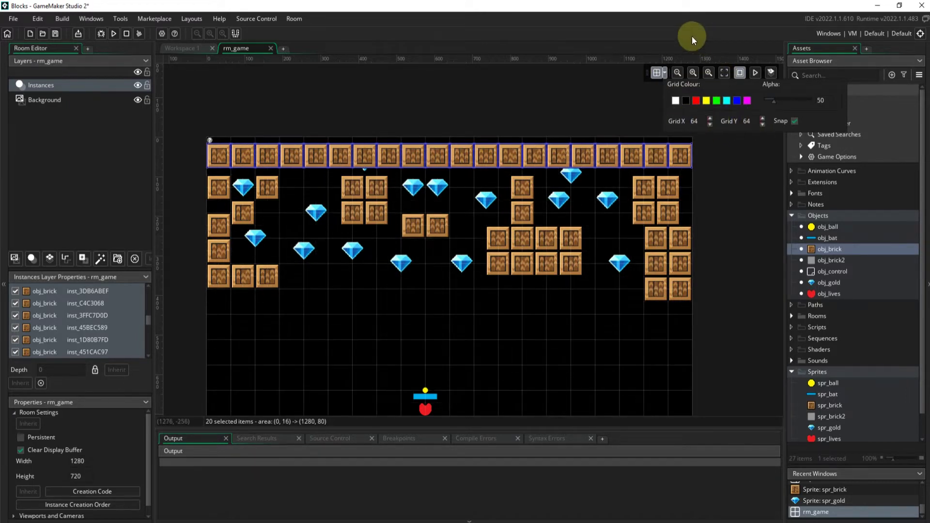
# - Try to move the selected top brick row onto the 64-pixel grid
pyautogui.moveTo(209, 148)
pyautogui.mouseDown()
pyautogui.moveTo(247, 150)
pyautogui.moveTo(244, 127)
pyautogui.moveTo(224, 149)
pyautogui.mouseUp()
pyautogui.scroll(4, 190, 144)
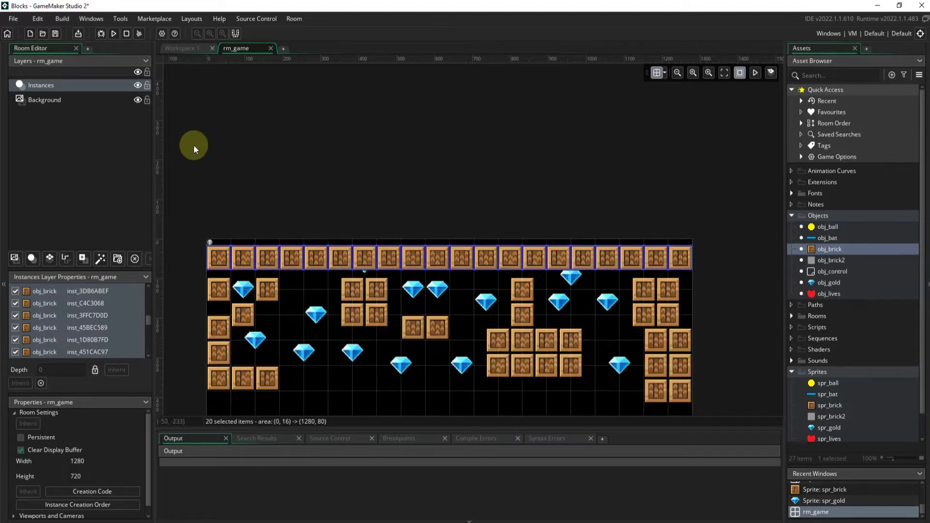
pyautogui.scroll(-4, 266, 130)
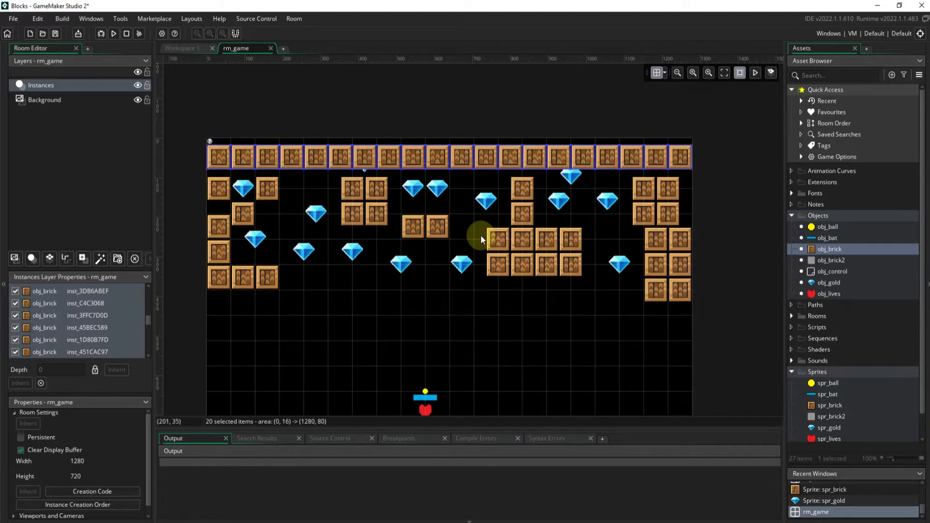
# - Set the origin of the spr_brick sprite to Top Left and return to the rm_game room
pyautogui.doubleClick(829, 405)
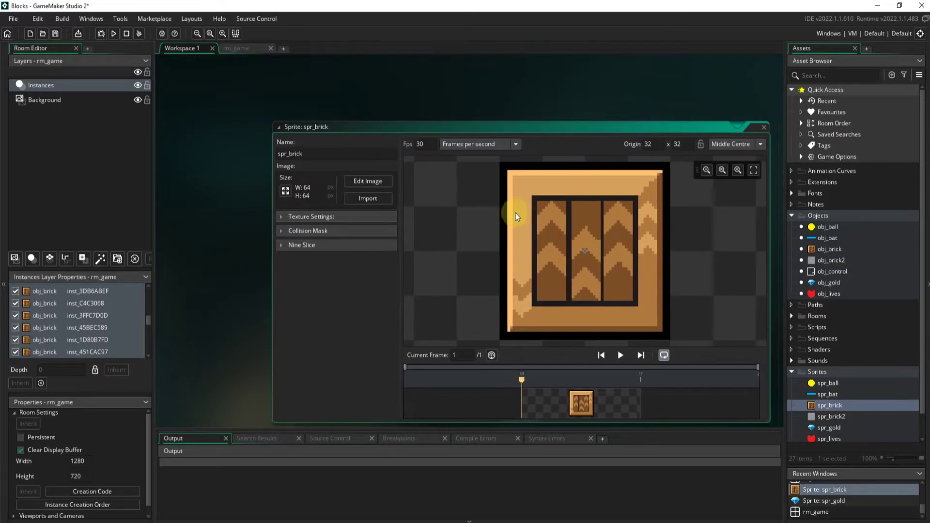
pyautogui.click(760, 144)
pyautogui.click(720, 156)
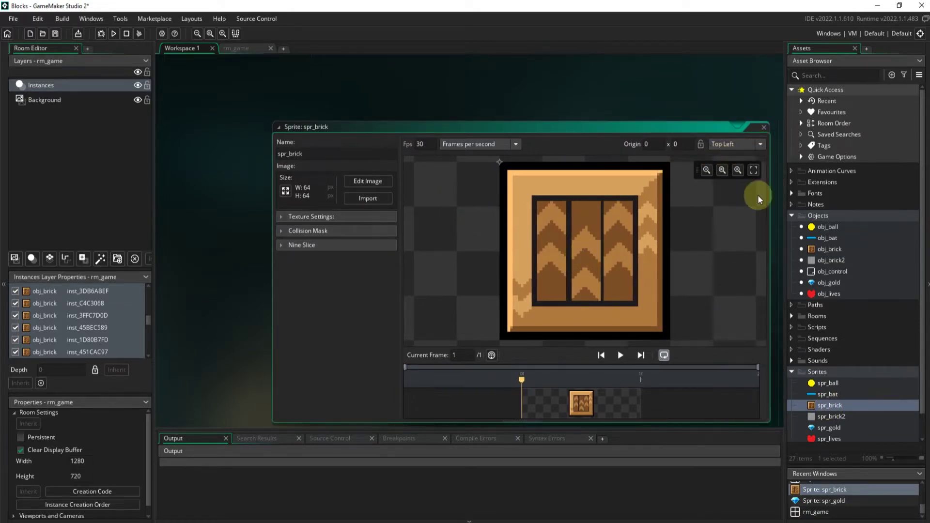
pyautogui.click(764, 128)
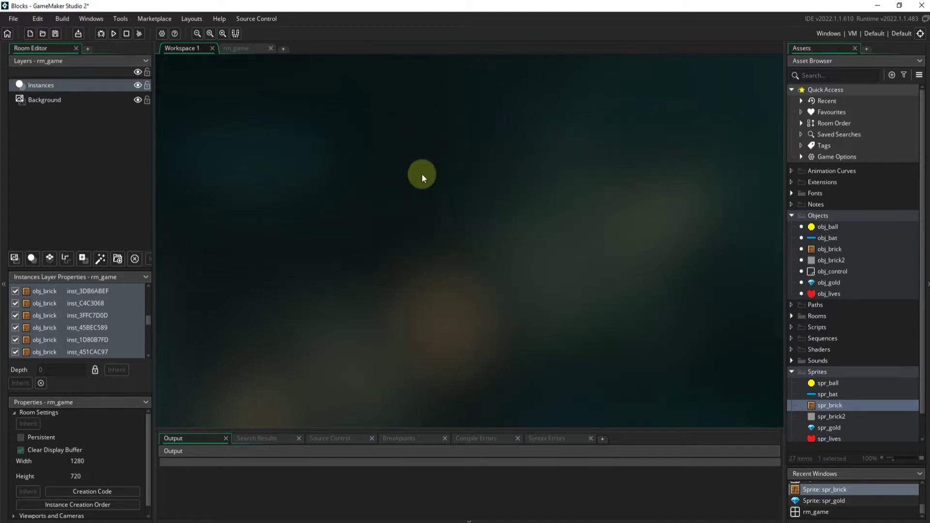
pyautogui.click(236, 50)
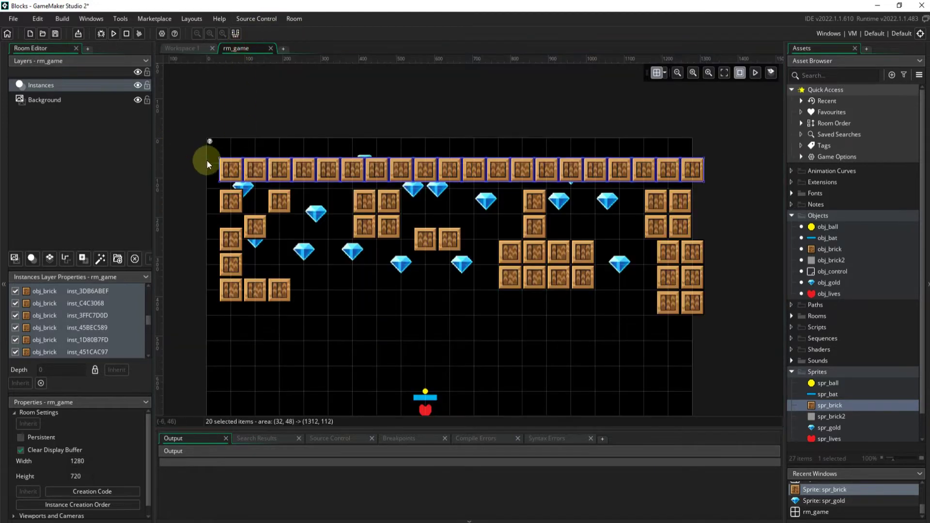
# - Try to align the whole selected brick row with the room's upper-left corner and undo the last move
pyautogui.click(223, 153)
pyautogui.moveTo(223, 153)
pyautogui.mouseDown()
pyautogui.moveTo(210, 152)
pyautogui.moveTo(210, 172)
pyautogui.moveTo(194, 159)
pyautogui.moveTo(234, 165)
pyautogui.moveTo(193, 150)
pyautogui.moveTo(208, 158)
pyautogui.mouseUp()
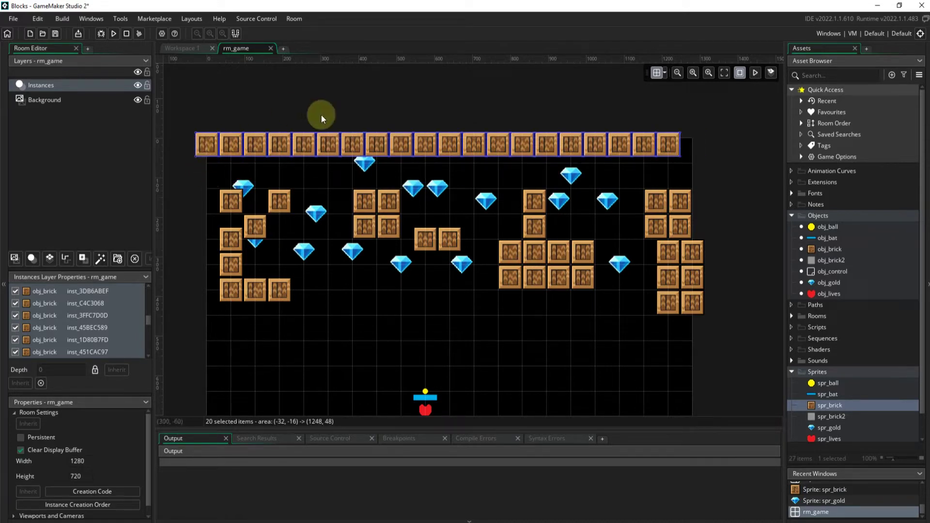
pyautogui.keyDown('ctrl'); pyautogui.scroll(3, 200, 141); pyautogui.keyUp('ctrl')
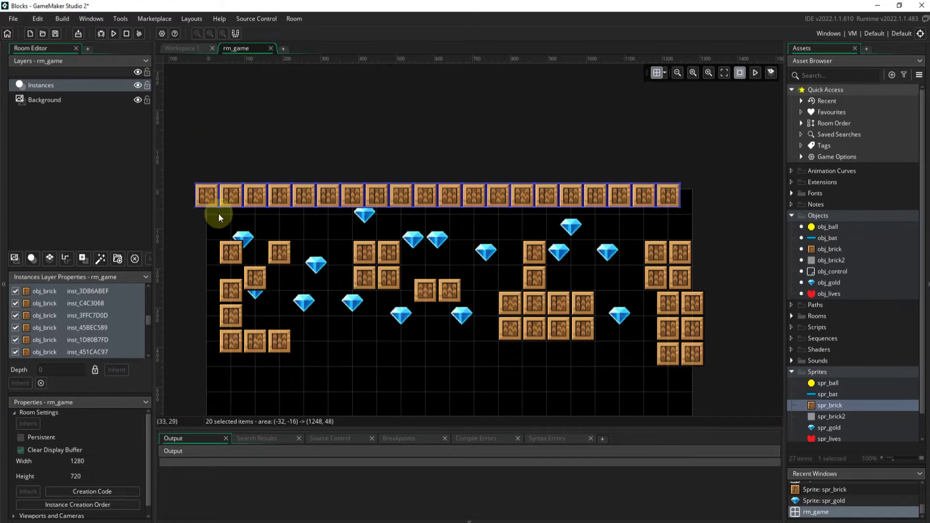
pyautogui.keyDown('ctrl'); pyautogui.scroll(2, 203, 184); pyautogui.keyUp('ctrl')
pyautogui.hotkey('ctrl', 'z')
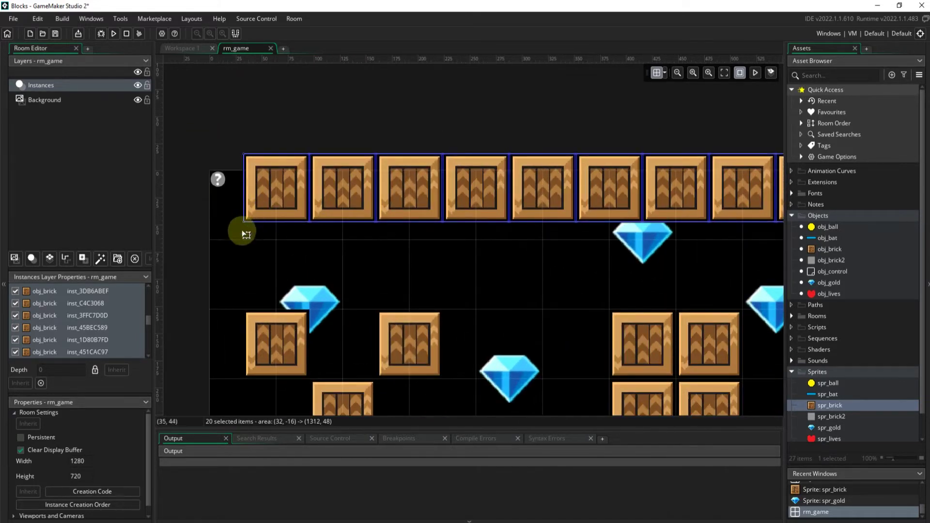
# - Move the first three bricks of the top row individually onto the grid, from (0, 0) through (128, 0)
pyautogui.click(281, 106)
pyautogui.click(276, 194)
pyautogui.hotkey('ctrl', 'z')
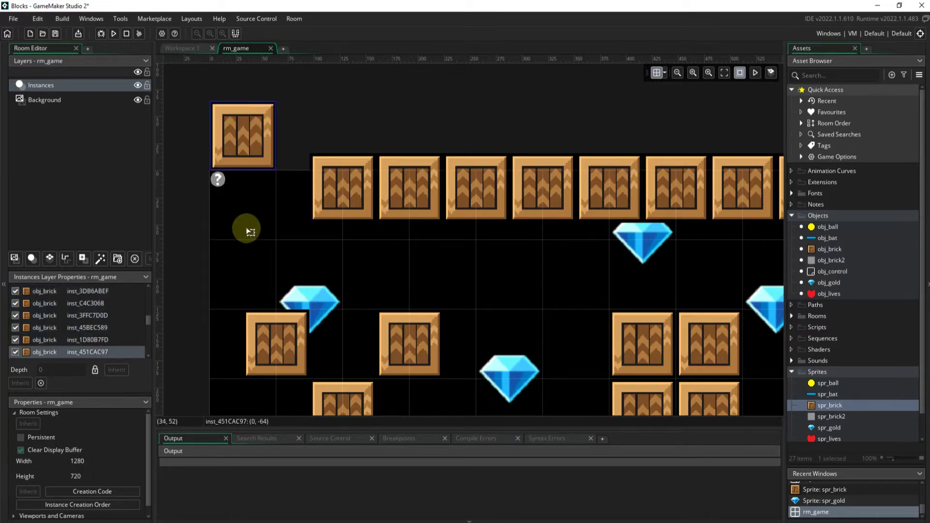
pyautogui.click(247, 220)
pyautogui.moveTo(245, 130); pyautogui.dragTo(247, 199)
pyautogui.click(330, 196)
pyautogui.moveTo(330, 196); pyautogui.dragTo(332, 245)
pyautogui.moveTo(420, 179); pyautogui.dragTo(417, 247)
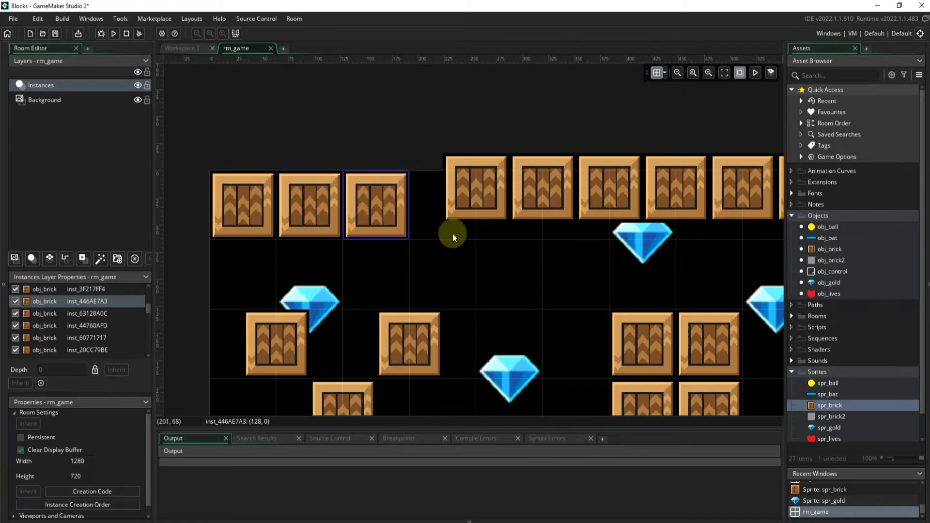
# - Move further bricks of the top row onto the grid to fill the cells from (192, 0) through (384, 0)
pyautogui.moveTo(477, 182); pyautogui.dragTo(480, 245)
pyautogui.hotkey('ctrl', 'z')
pyautogui.click(516, 218)
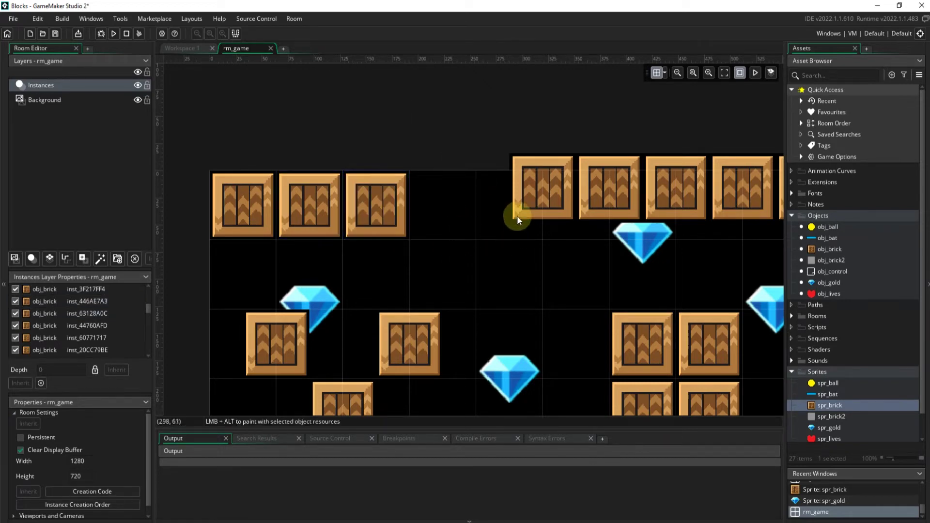
pyautogui.moveTo(544, 219); pyautogui.dragTo(493, 255)
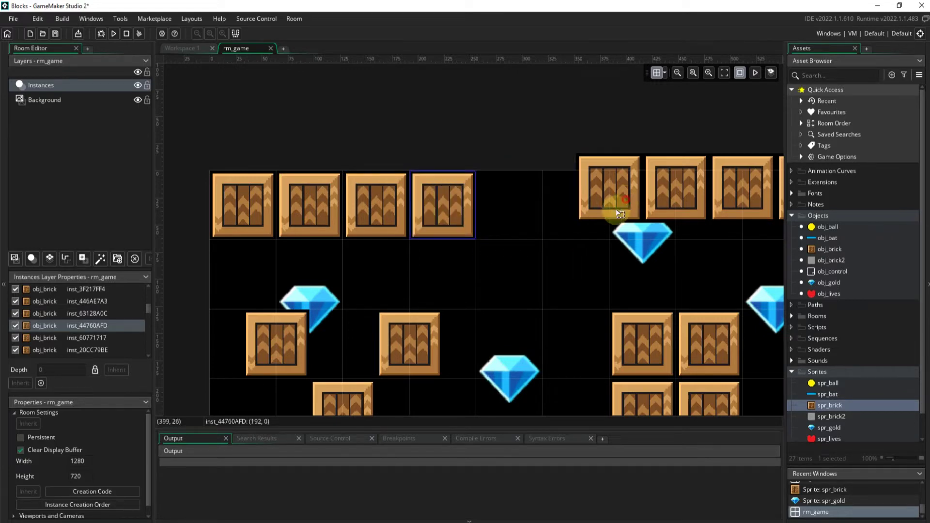
pyautogui.moveTo(629, 203); pyautogui.dragTo(529, 220)
pyautogui.moveTo(689, 199); pyautogui.dragTo(623, 245)
pyautogui.moveTo(756, 205); pyautogui.dragTo(704, 265)
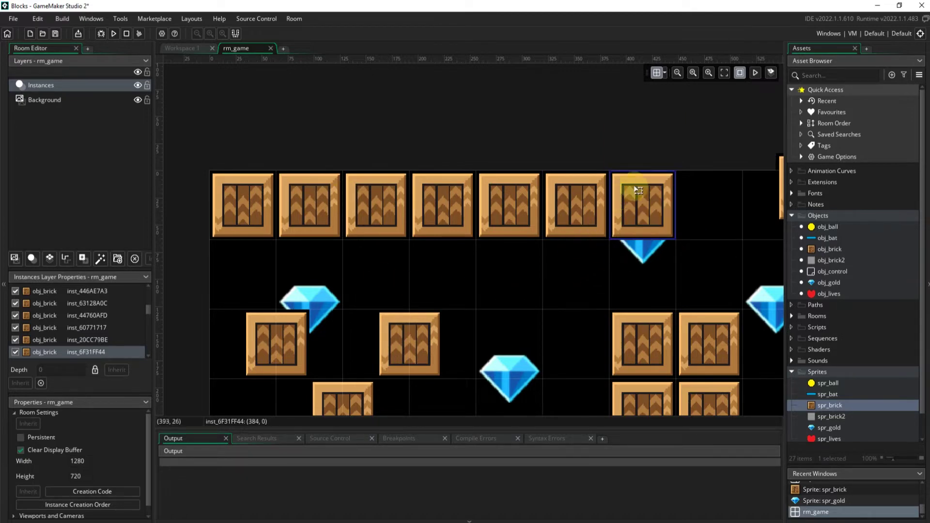
# - Continue the top row by moving its next five bricks onto the grid from (448, 0) through (704, 0)
pyautogui.moveTo(674, 147); pyautogui.dragTo(392, 101, button='middle')
pyautogui.moveTo(503, 155); pyautogui.dragTo(405, 180)
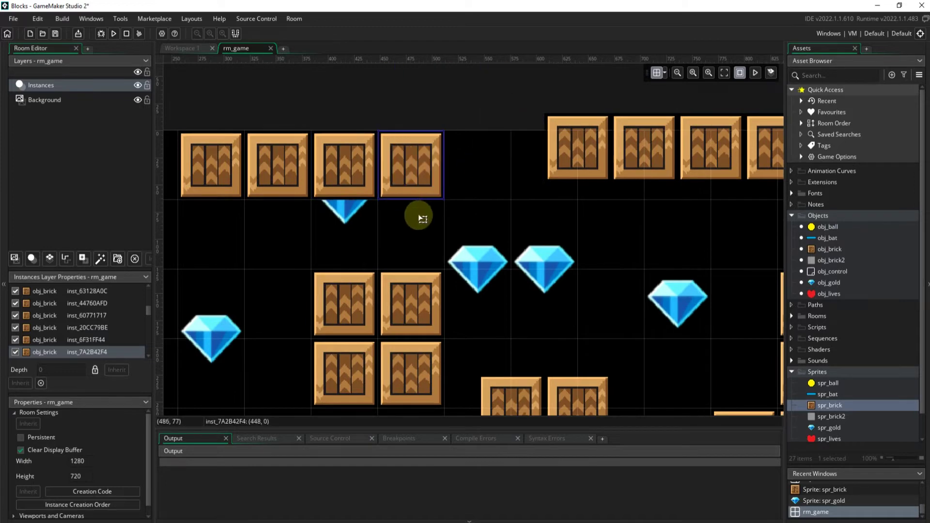
pyautogui.moveTo(583, 161); pyautogui.dragTo(523, 207)
pyautogui.moveTo(660, 174); pyautogui.dragTo(604, 221)
pyautogui.moveTo(719, 166); pyautogui.dragTo(668, 214)
pyautogui.moveTo(685, 253); pyautogui.dragTo(442, 209, button='middle')
pyautogui.moveTo(442, 208); pyautogui.dragTo(357, 242)
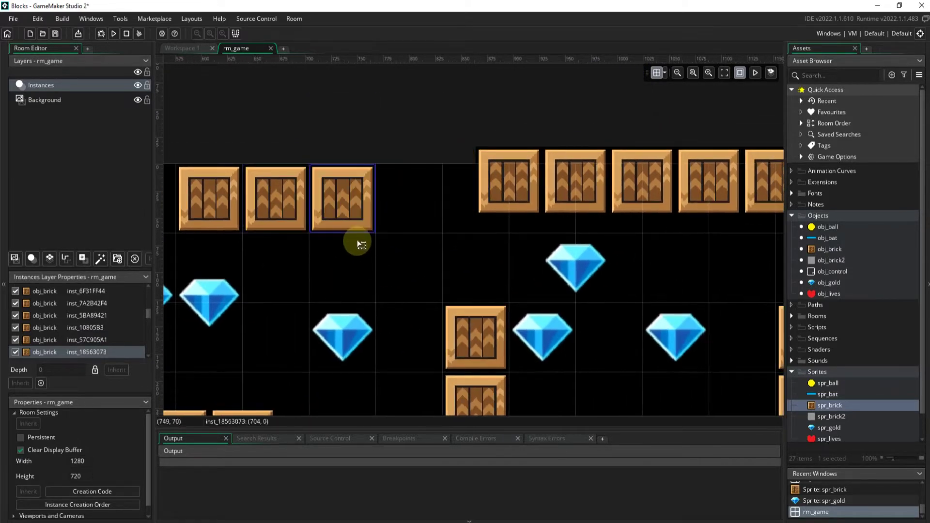
# - Move the last seven offset bricks of the top row onto the grid from (768, 0) through (1152, 0)
pyautogui.moveTo(513, 194); pyautogui.dragTo(460, 238)
pyautogui.moveTo(587, 192); pyautogui.dragTo(519, 266)
pyautogui.moveTo(662, 203); pyautogui.dragTo(586, 247)
pyautogui.moveTo(714, 203); pyautogui.dragTo(649, 249)
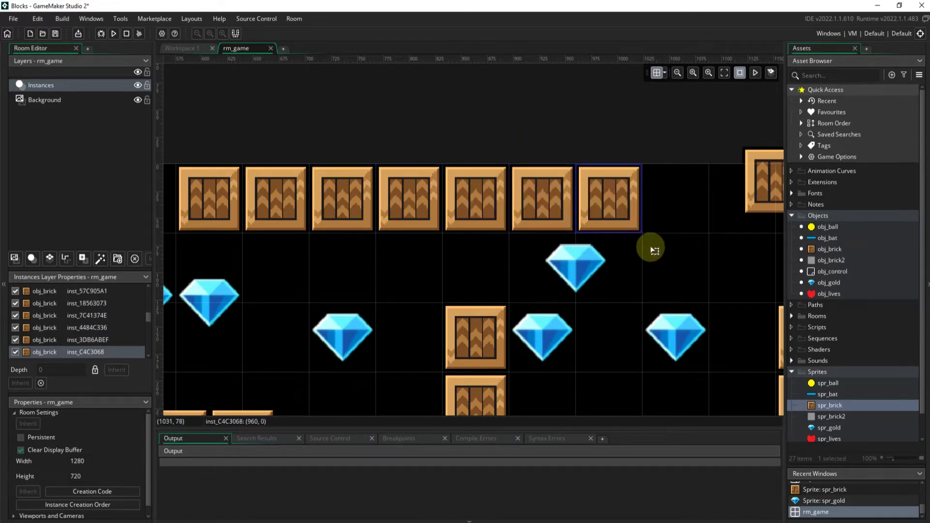
pyautogui.moveTo(689, 223); pyautogui.dragTo(387, 206, button='middle')
pyautogui.moveTo(455, 164); pyautogui.dragTo(409, 239)
pyautogui.moveTo(541, 183); pyautogui.dragTo(489, 231)
pyautogui.moveTo(596, 173); pyautogui.dragTo(540, 211)
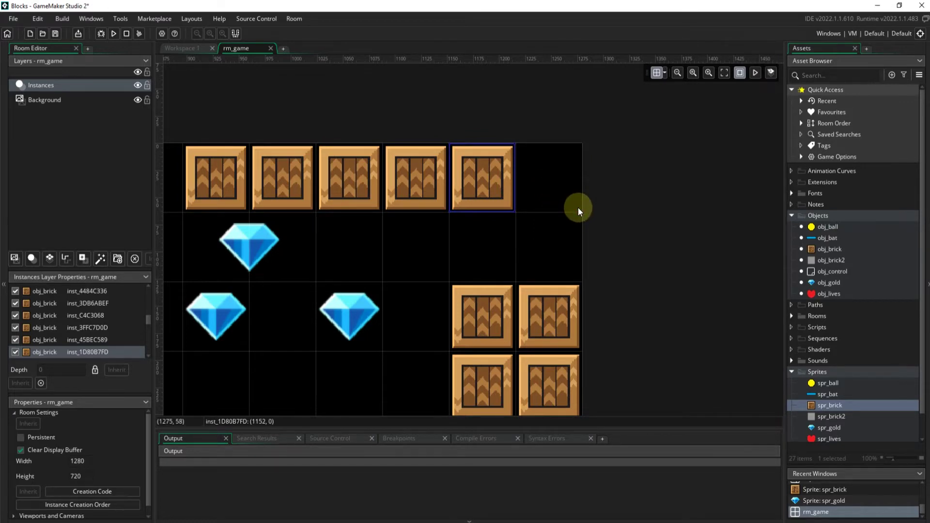
# - Place a new obj_brick instance in the empty grid cell at the right end of the top row
pyautogui.click(581, 190)
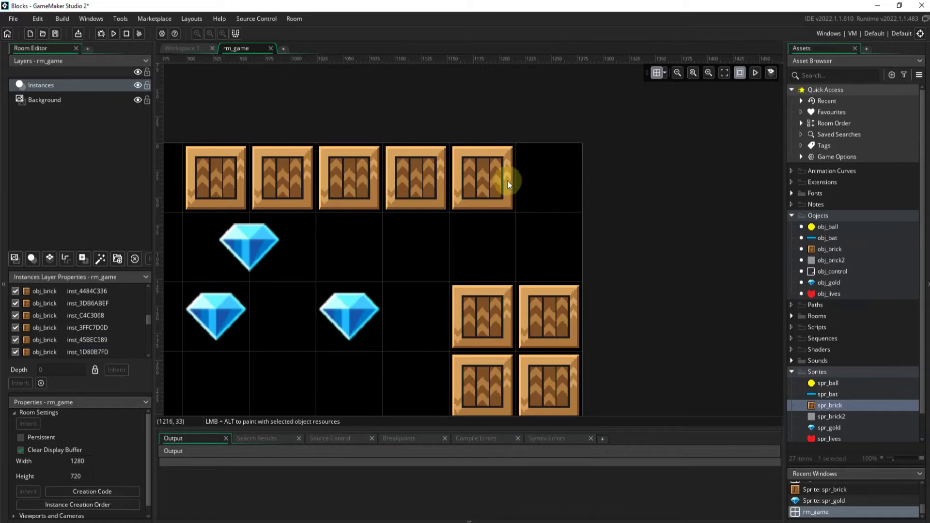
pyautogui.click(487, 185)
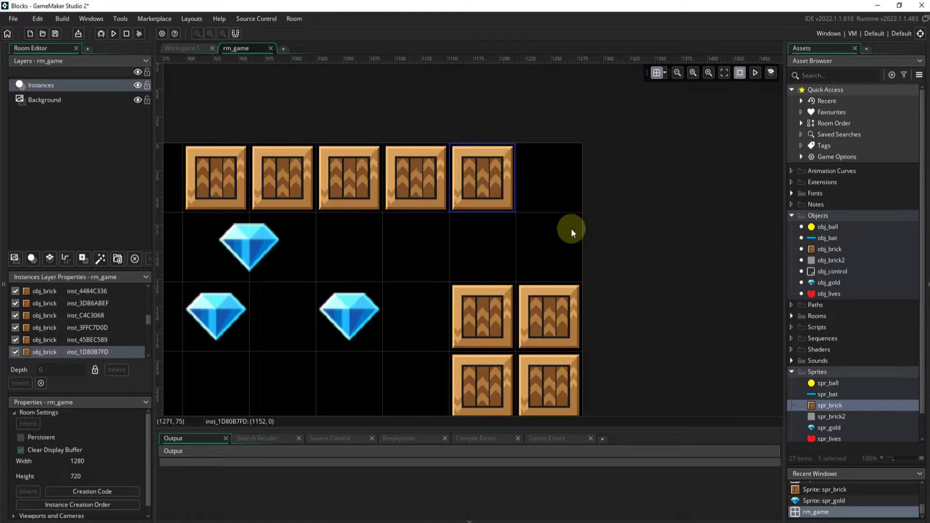
pyautogui.click(563, 187)
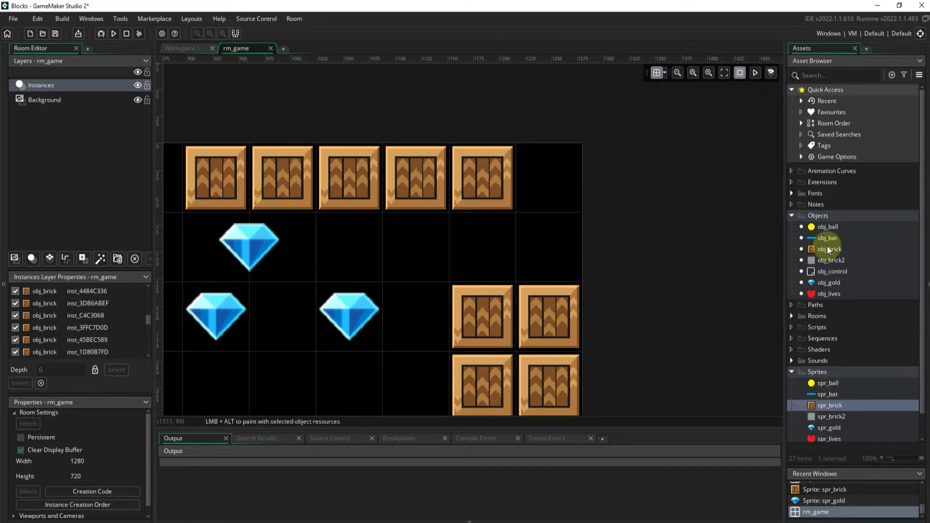
pyautogui.moveTo(819, 248); pyautogui.dragTo(562, 199)
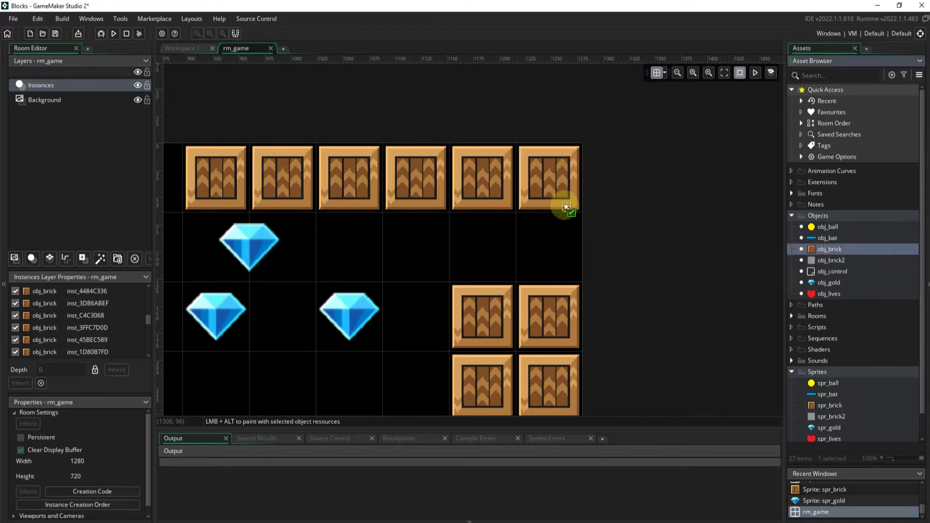
# - Move the diamond partly hidden under the top brick row to (512, 448) in the open area below
pyautogui.keyDown('ctrl'); pyautogui.scroll(-6, 639, 253); pyautogui.keyUp('ctrl')
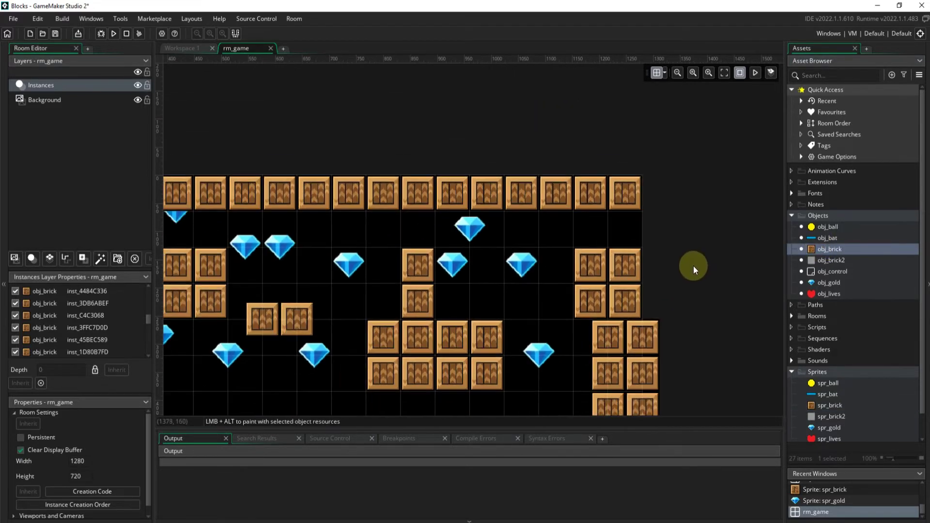
pyautogui.scroll(5, 218, 249)
pyautogui.scroll(-5, 349, 114)
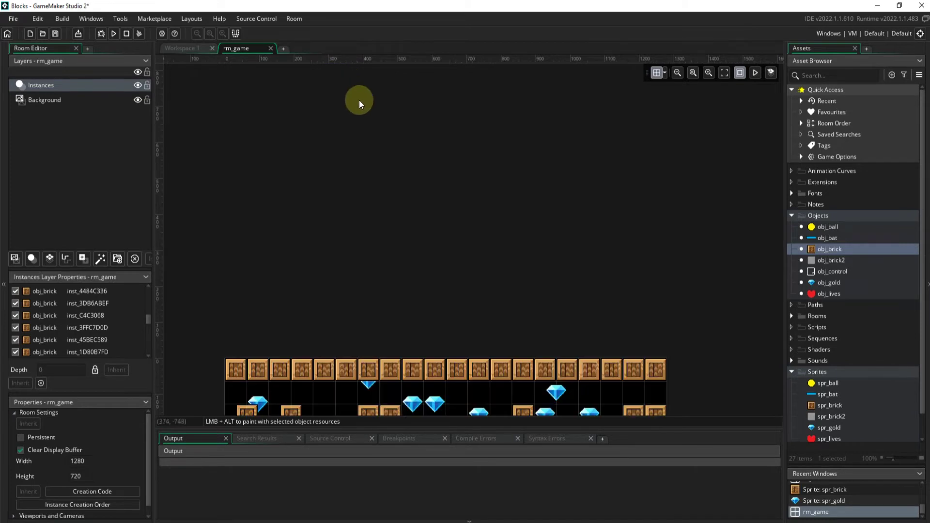
pyautogui.scroll(-2, 348, 146)
pyautogui.click(367, 185)
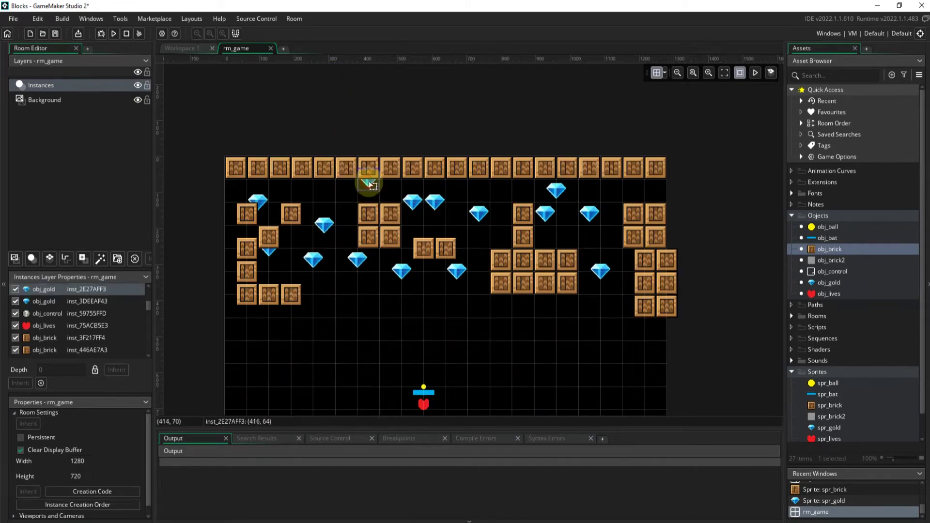
pyautogui.moveTo(370, 183); pyautogui.dragTo(415, 336)
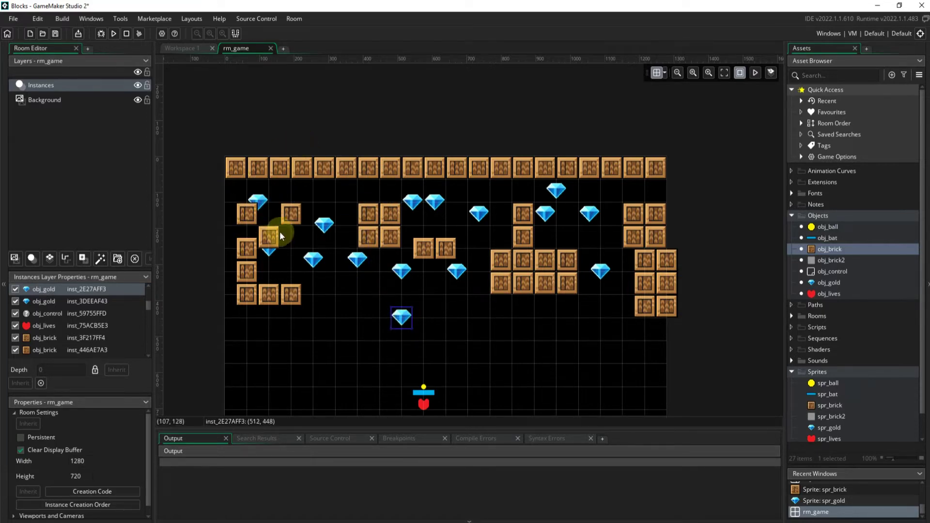
# - Set the spr_gold sprite's origin to Top Left and close its editor
pyautogui.doubleClick(825, 427)
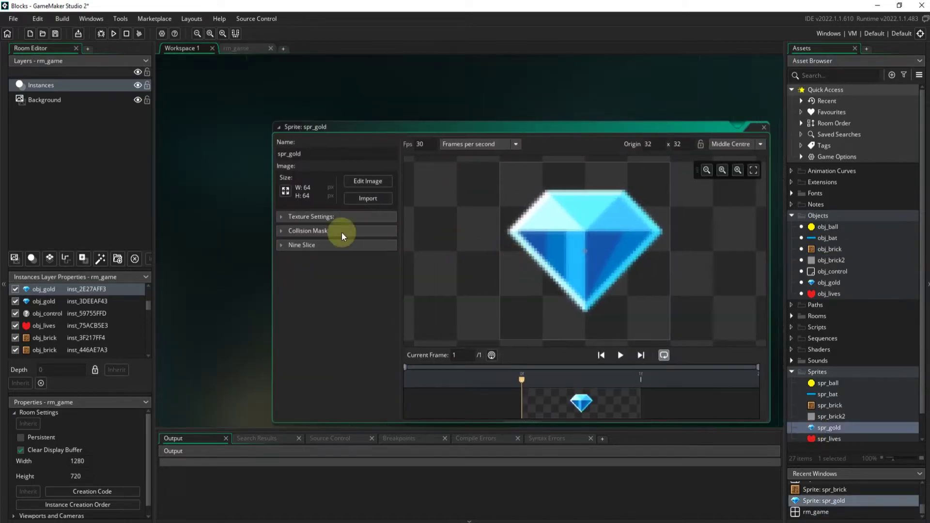
pyautogui.click(762, 147)
pyautogui.click(733, 155)
pyautogui.click(759, 144)
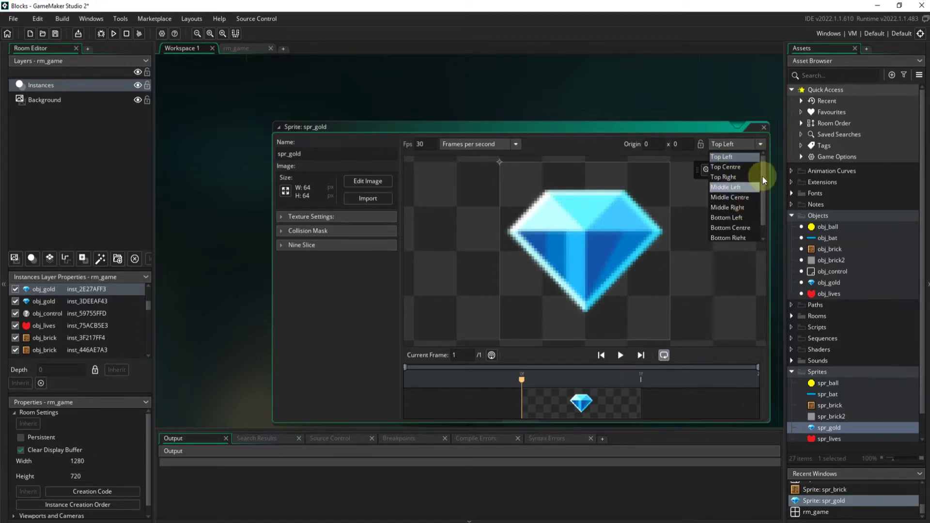
pyautogui.scroll(-1, 739, 194)
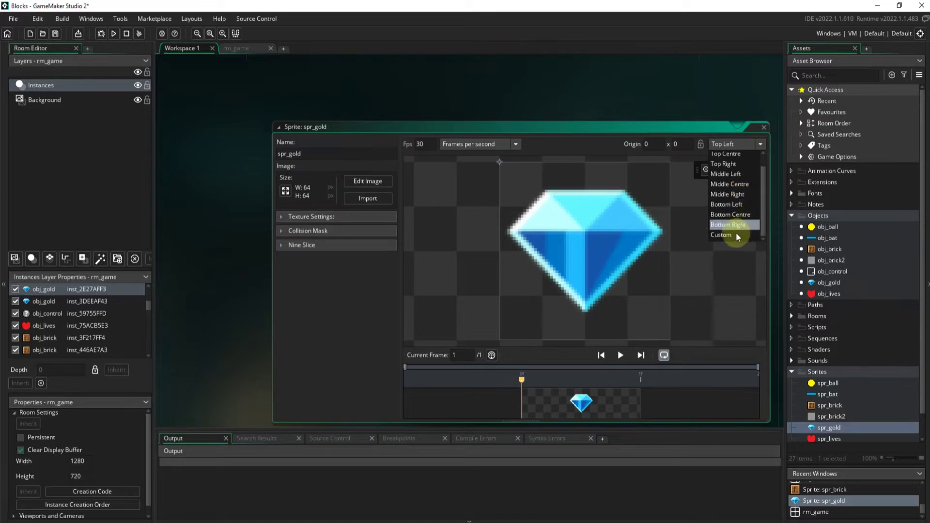
pyautogui.scroll(1, 746, 215)
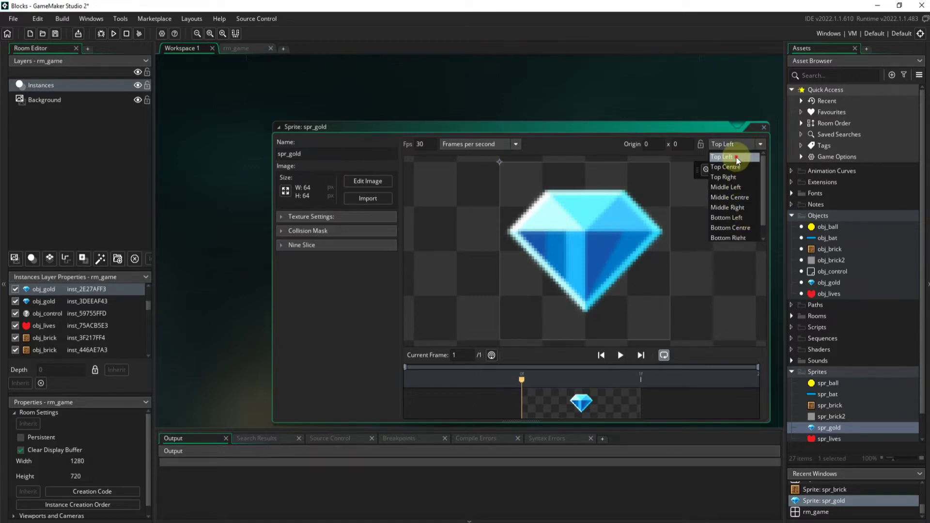
pyautogui.click(737, 160)
pyautogui.click(765, 128)
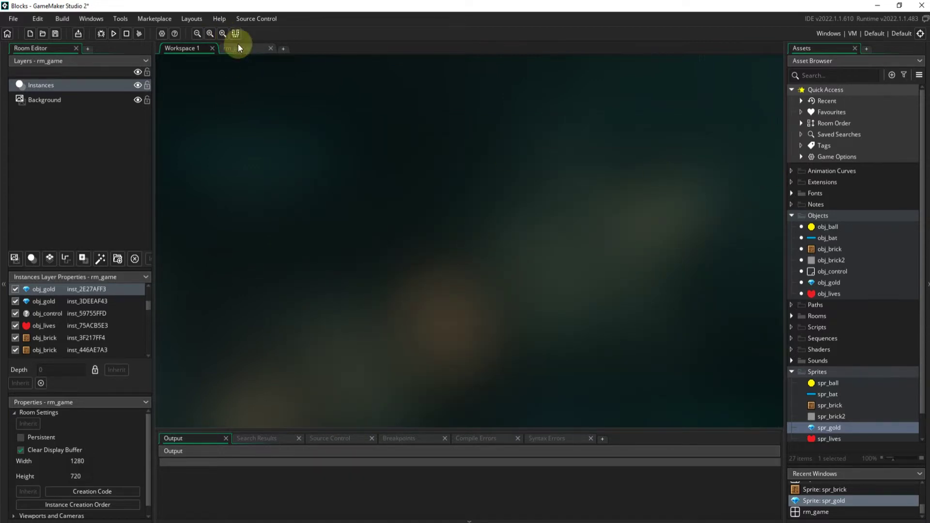
# - In rm_game, realign the diamonds on the left half to the grid, including (64, 64), (256, 192), (128, 256), (256, 320) and (384, 320)
pyautogui.click(237, 48)
pyautogui.moveTo(269, 220); pyautogui.dragTo(257, 199)
pyautogui.moveTo(336, 237); pyautogui.dragTo(369, 284)
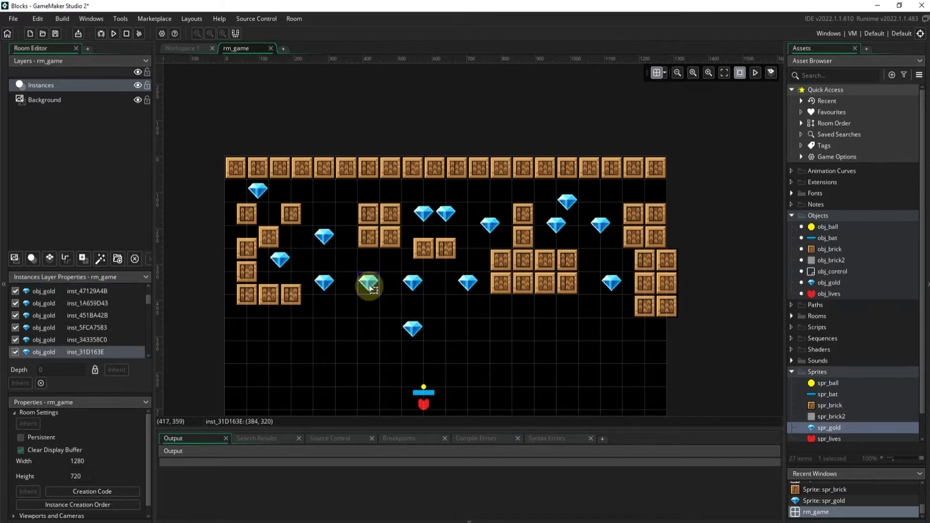
# - Move the remaining off-grid diamonds to (512, 64), (640, 64), (960, 64), (768, 128), (1088, 192) and (704, 320)
pyautogui.moveTo(423, 214); pyautogui.dragTo(456, 192)
pyautogui.moveTo(491, 225)
pyautogui.mouseDown()
pyautogui.moveTo(480, 215)
pyautogui.moveTo(503, 217)
pyautogui.mouseUp()
pyautogui.moveTo(567, 202); pyautogui.dragTo(609, 235)
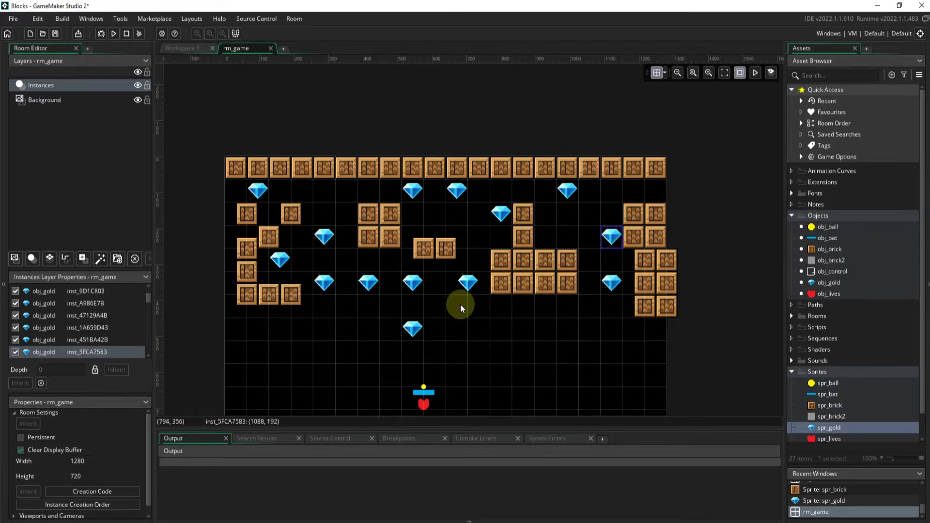
pyautogui.moveTo(468, 284); pyautogui.dragTo(478, 282)
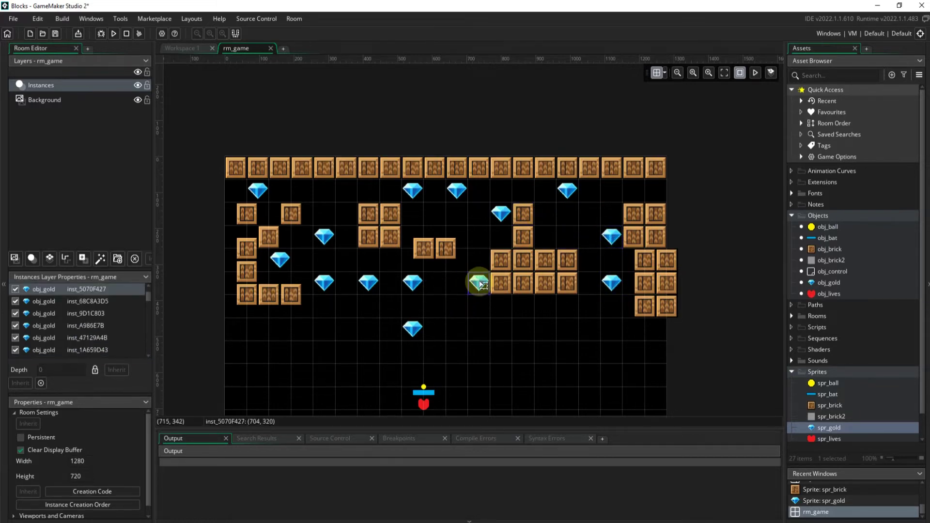
pyautogui.click(413, 284)
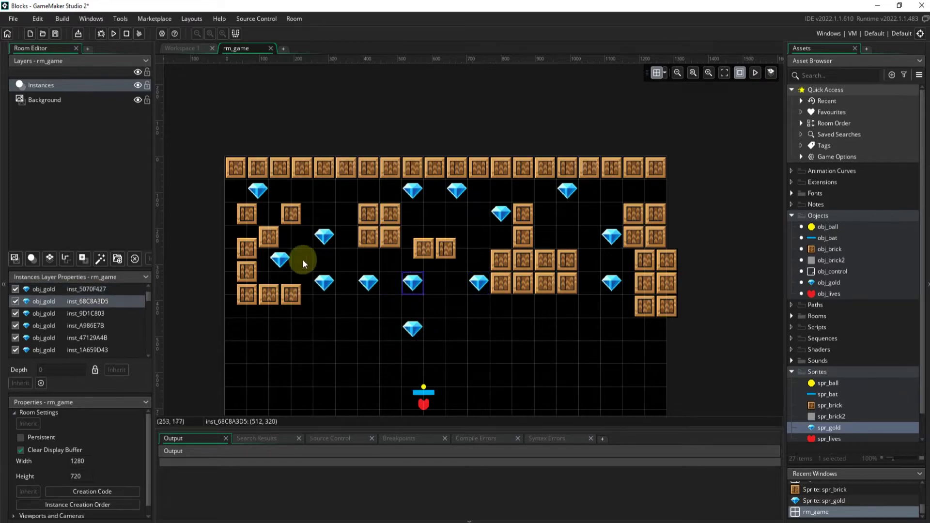
# - Move bricks around the upper-left diamond to (0, 64), (128, 64), (0, 128), (64, 128) and (128, 128)
pyautogui.click(292, 216)
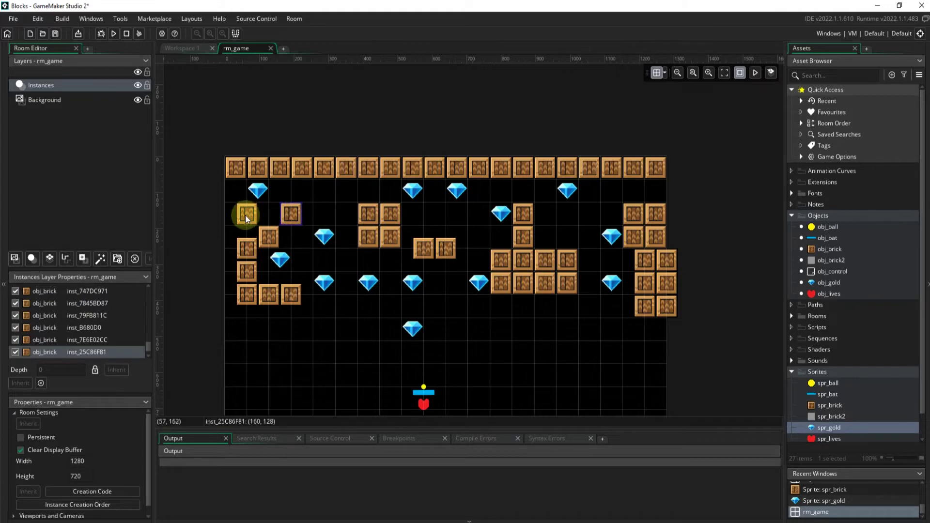
pyautogui.moveTo(243, 212); pyautogui.dragTo(234, 191)
pyautogui.moveTo(291, 215); pyautogui.dragTo(279, 192)
pyautogui.moveTo(276, 237); pyautogui.dragTo(257, 213)
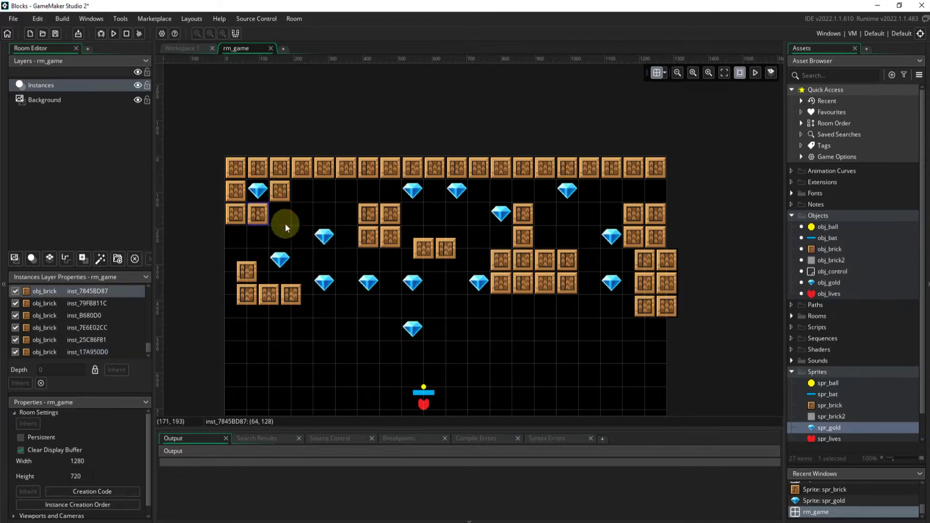
pyautogui.click(297, 212)
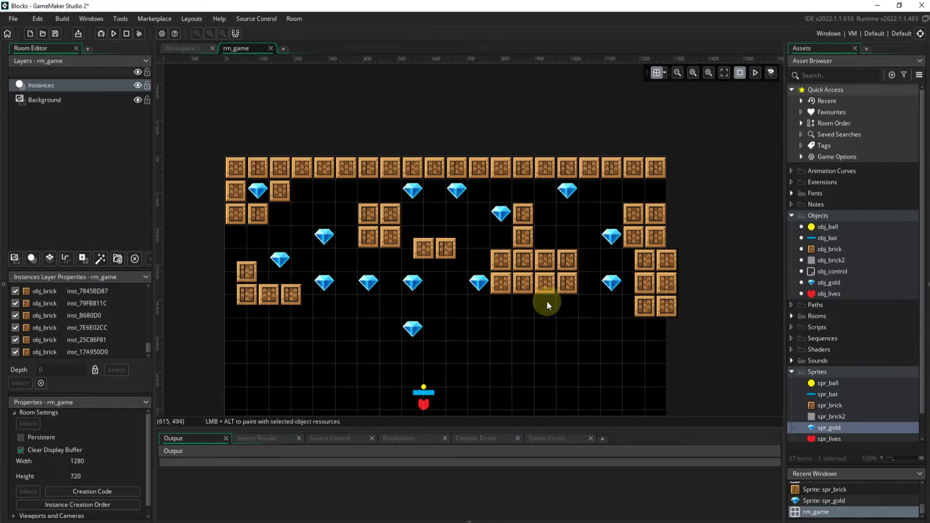
pyautogui.moveTo(241, 272); pyautogui.dragTo(287, 212)
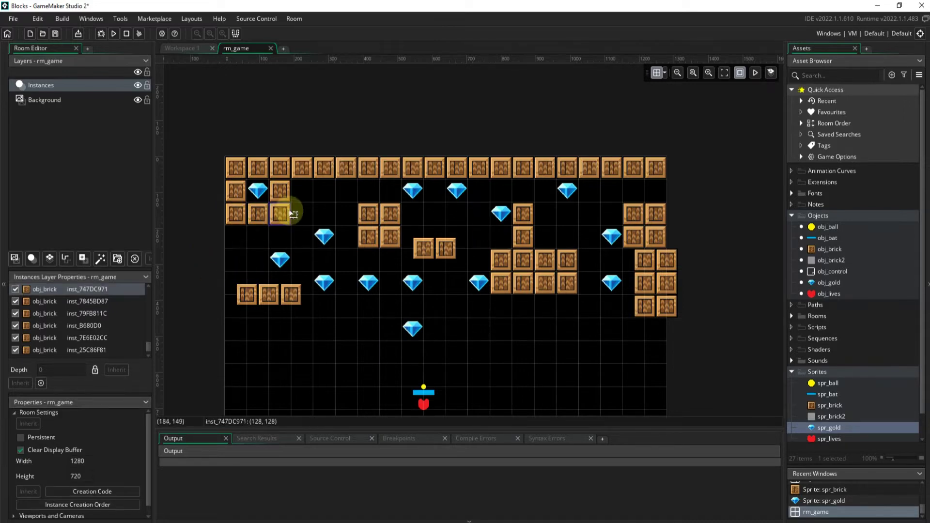
# - Move offset bricks to fill the second row from (192, 64) through (448, 64), plus (384, 128) and (448, 128)
pyautogui.moveTo(245, 292); pyautogui.dragTo(256, 236)
pyautogui.moveTo(302, 216); pyautogui.dragTo(299, 191)
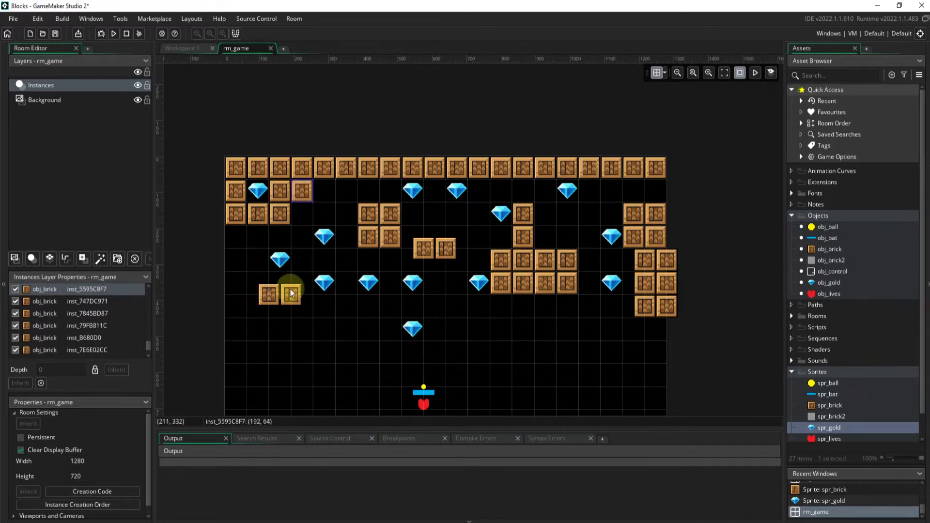
pyautogui.moveTo(269, 293); pyautogui.dragTo(333, 181)
pyautogui.moveTo(289, 293); pyautogui.dragTo(390, 192)
pyautogui.moveTo(391, 237); pyautogui.dragTo(367, 216)
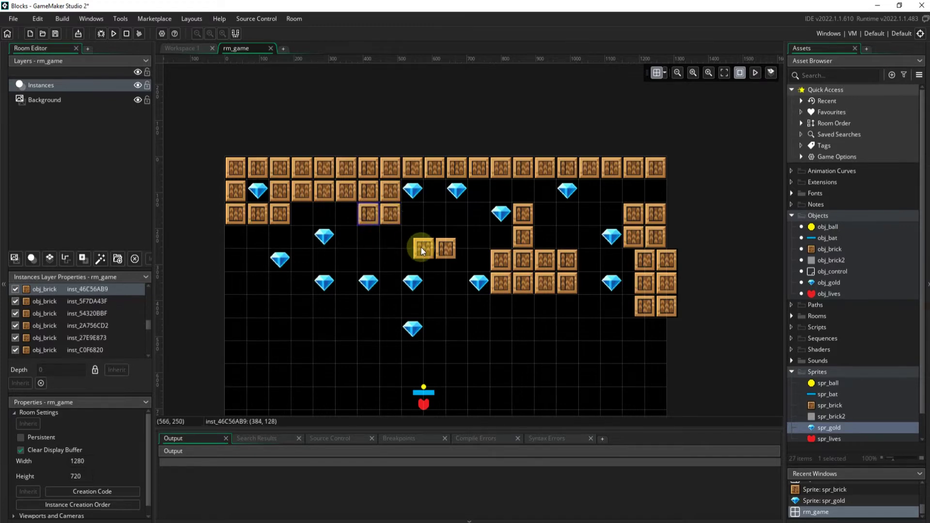
# - Place existing bricks at (192, 128), (256, 128), (320, 192) and (384, 192), and the nearby diamond at (320, 128)
pyautogui.moveTo(422, 251); pyautogui.dragTo(302, 216)
pyautogui.moveTo(503, 261); pyautogui.dragTo(326, 216)
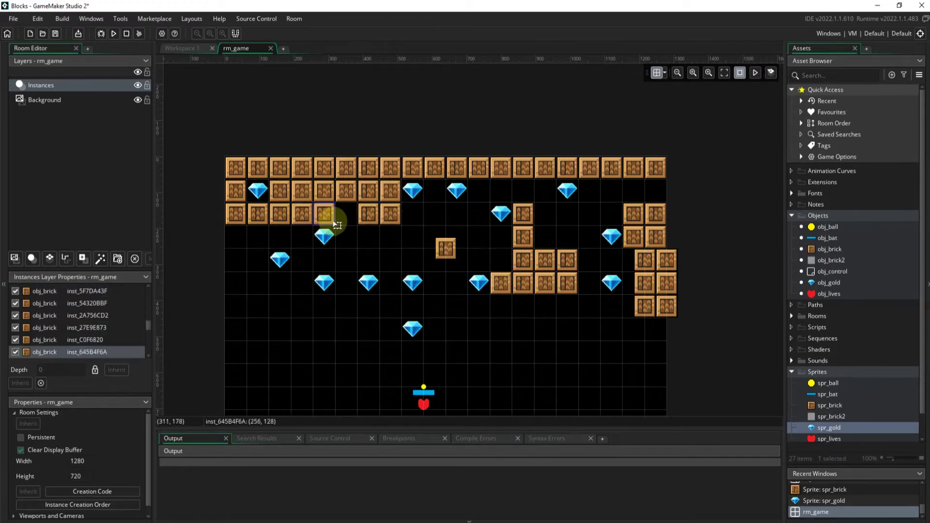
pyautogui.moveTo(506, 285); pyautogui.dragTo(347, 222)
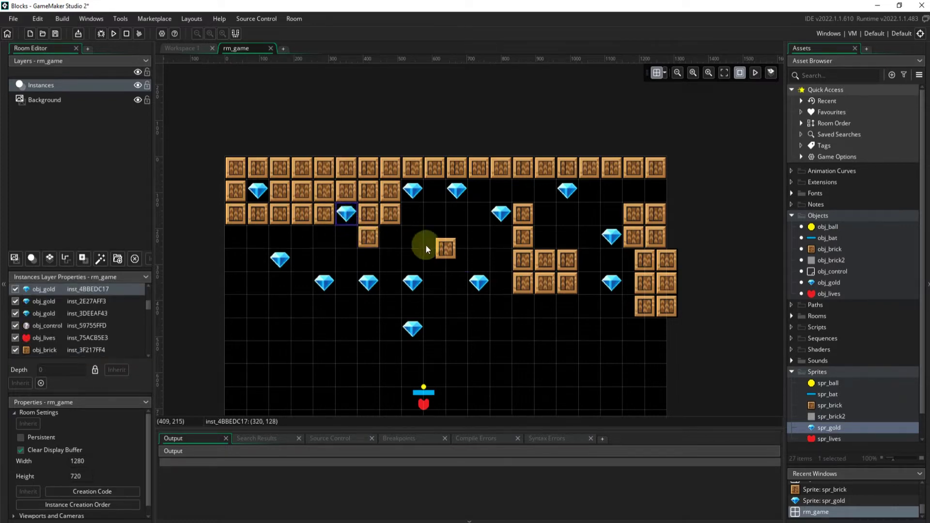
pyautogui.moveTo(449, 243); pyautogui.dragTo(349, 232)
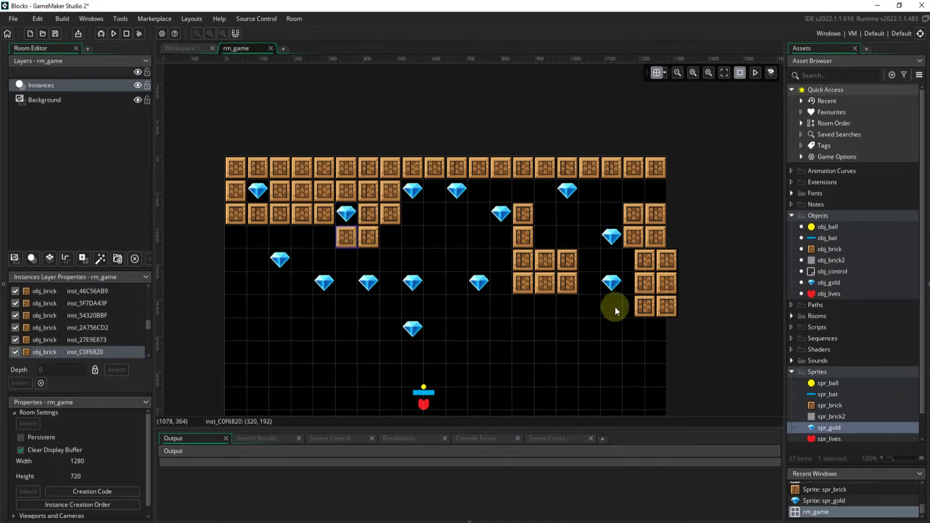
# - Move the six offset bricks near the room's right edge to (448, 192), (576, 64) and the third row from (512, 128) through (704, 128)
pyautogui.moveTo(643, 306); pyautogui.dragTo(400, 246)
pyautogui.moveTo(669, 308); pyautogui.dragTo(415, 216)
pyautogui.moveTo(663, 286); pyautogui.dragTo(456, 196)
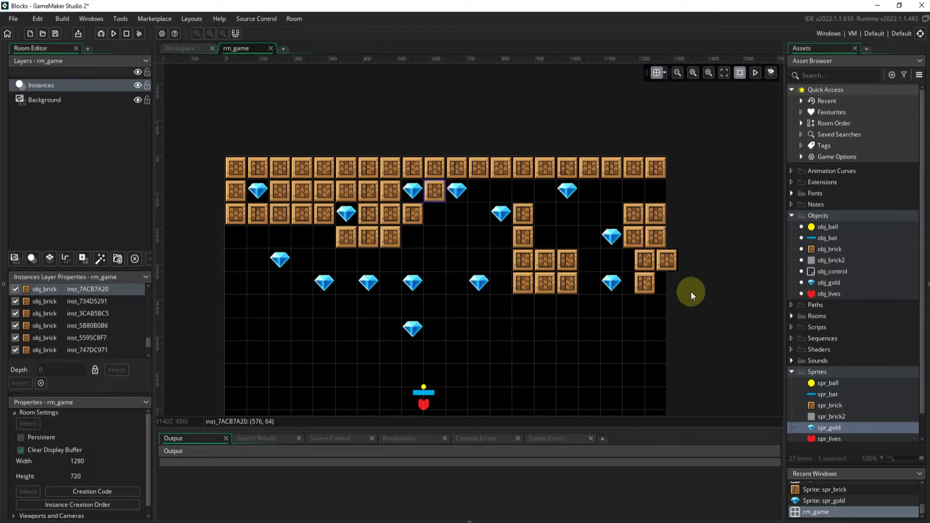
pyautogui.moveTo(672, 264); pyautogui.dragTo(450, 216)
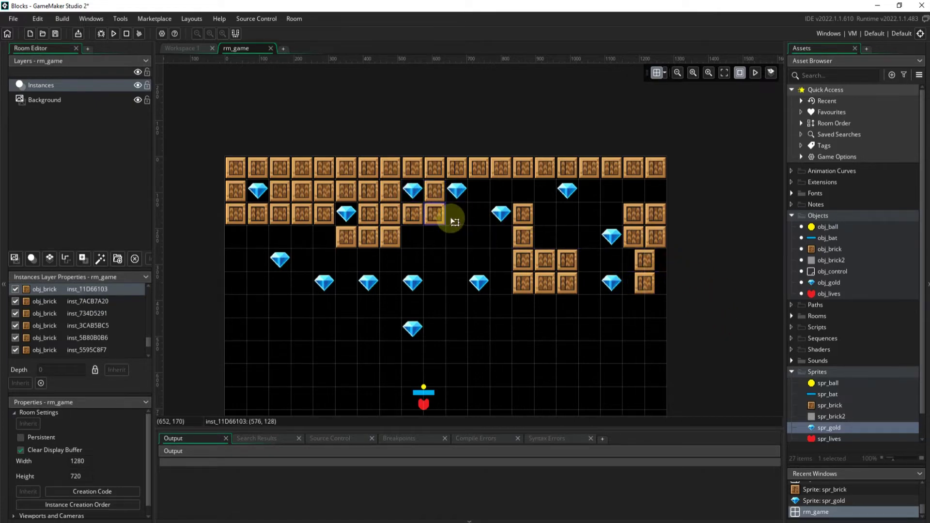
pyautogui.click(652, 289)
pyautogui.moveTo(651, 290); pyautogui.dragTo(463, 219)
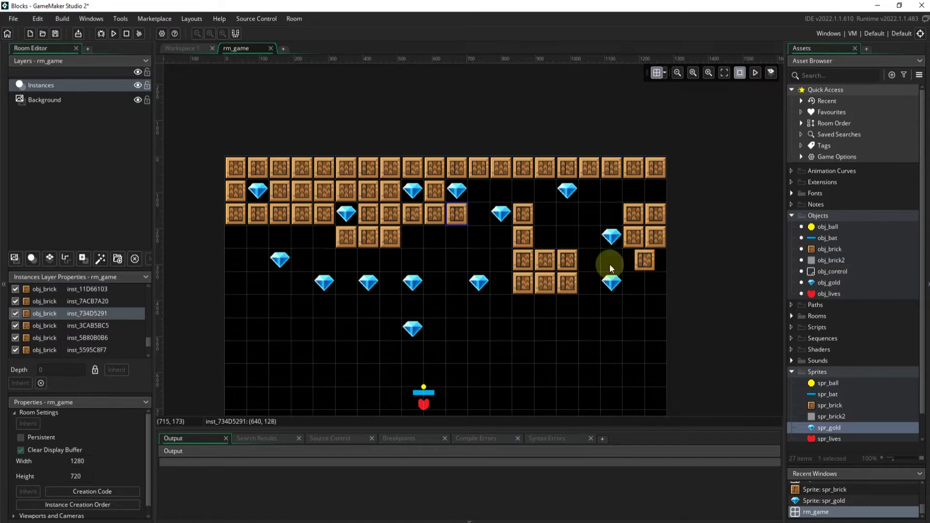
pyautogui.moveTo(644, 266); pyautogui.dragTo(479, 215)
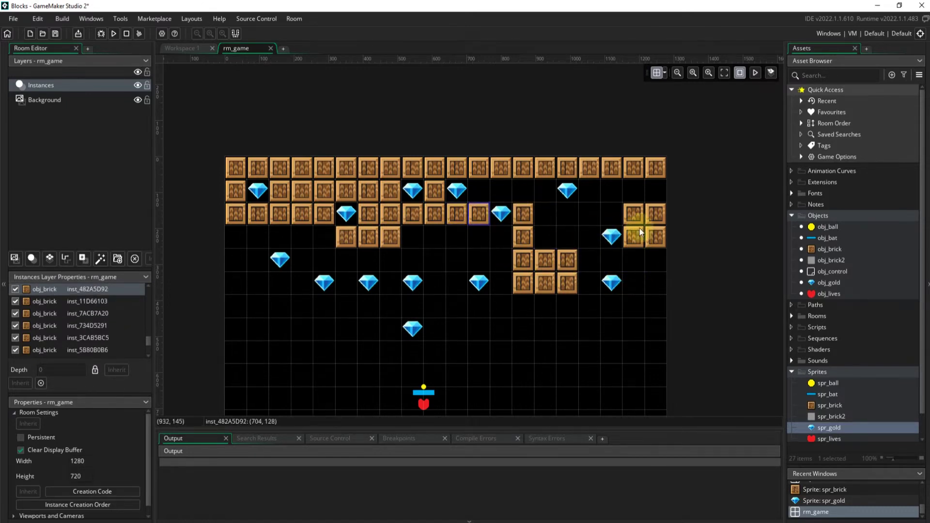
# - Add new obj_brick instances along the second row from (704, 64) through (896, 64)
pyautogui.moveTo(829, 249); pyautogui.dragTo(481, 196)
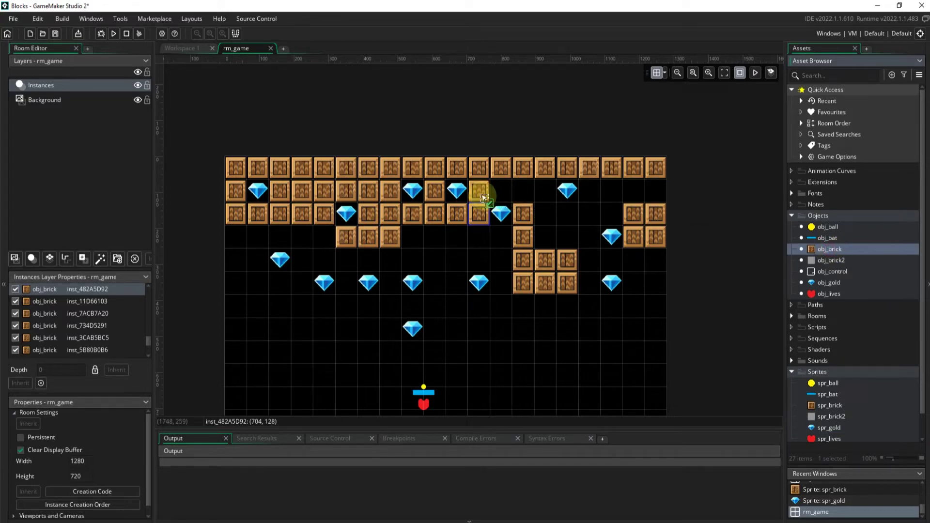
pyautogui.keyDown('alt'); pyautogui.click(506, 194); pyautogui.keyUp('alt')
pyautogui.keyDown('alt'); pyautogui.click(529, 199); pyautogui.keyUp('alt')
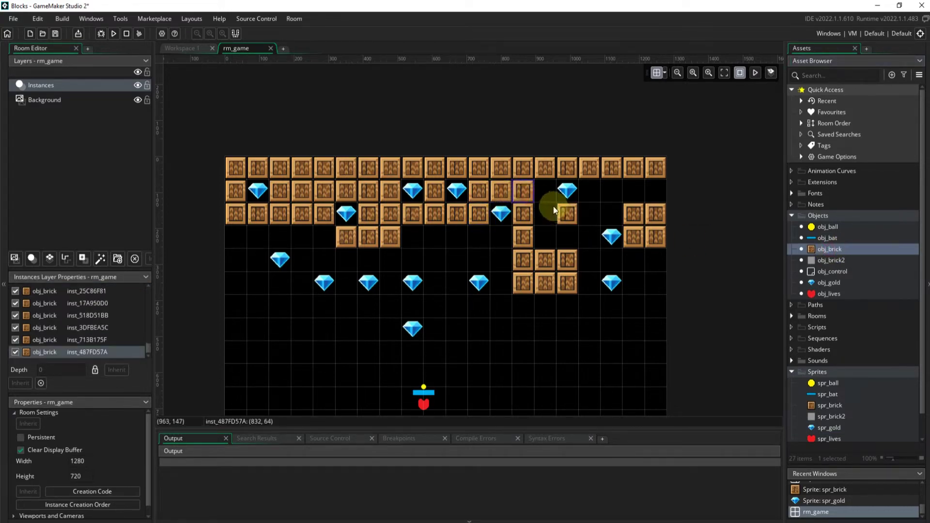
pyautogui.keyDown('alt'); pyautogui.click(549, 196); pyautogui.keyUp('alt')
# - Paint new bricks at (896, 128), (960, 128), (896, 192), (960, 192), (1024, 64) and (1024, 128)
pyautogui.keyDown('alt'); pyautogui.click(552, 218); pyautogui.keyUp('alt')
pyautogui.keyDown('alt'); pyautogui.click(569, 221); pyautogui.keyUp('alt')
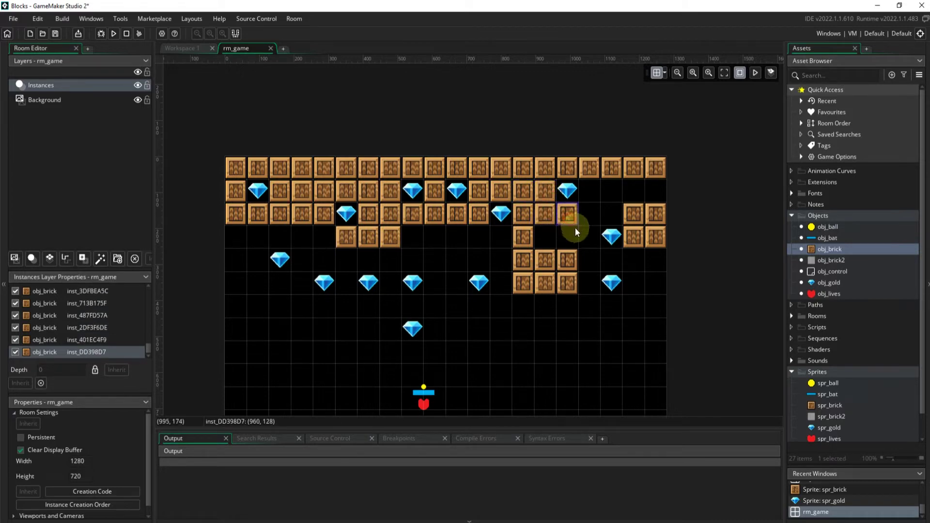
pyautogui.keyDown('alt'); pyautogui.click(574, 240); pyautogui.keyUp('alt')
pyautogui.keyDown('alt'); pyautogui.click(543, 237); pyautogui.keyUp('alt')
pyautogui.keyDown('alt'); pyautogui.click(593, 198); pyautogui.keyUp('alt')
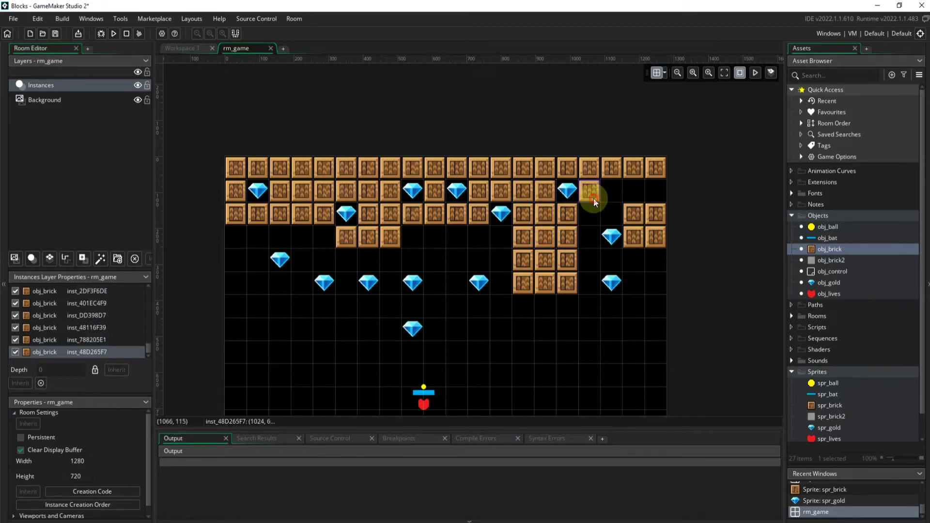
pyautogui.keyDown('alt'); pyautogui.click(592, 220); pyautogui.keyUp('alt')
# - Paint bricks around the diamonds across the room's right side down to the row at y = 512, moving the stray (1216, 576) brick to (1216, 448)
pyautogui.moveTo(612, 195)
pyautogui.keyDown('alt'); pyautogui.mouseDown()
pyautogui.moveTo(660, 201)
pyautogui.moveTo(635, 193)
pyautogui.moveTo(614, 260)
pyautogui.moveTo(585, 264)
pyautogui.moveTo(587, 308)
pyautogui.moveTo(653, 309)
pyautogui.moveTo(662, 286)
pyautogui.moveTo(634, 289)
pyautogui.moveTo(636, 269)
pyautogui.moveTo(661, 264)
pyautogui.mouseUp(); pyautogui.keyUp('alt')
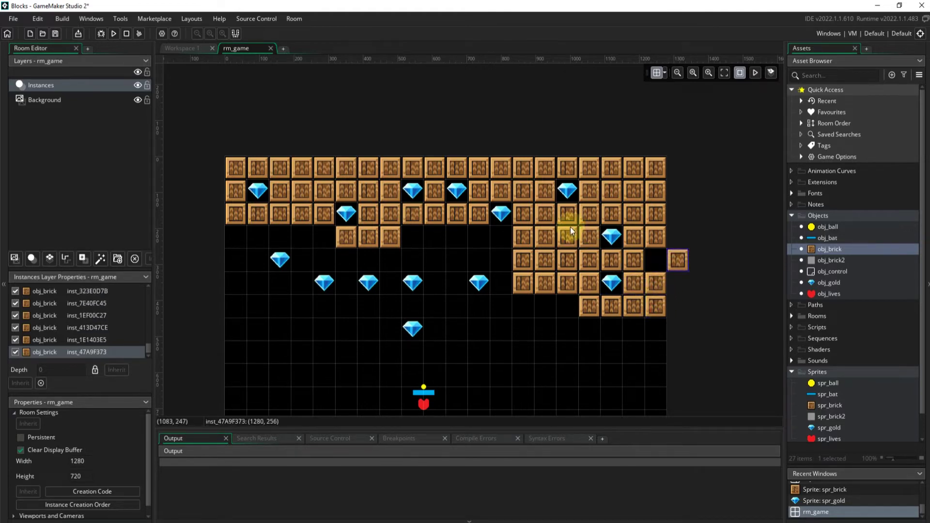
pyautogui.moveTo(599, 235)
pyautogui.keyDown('alt'); pyautogui.mouseDown()
pyautogui.moveTo(534, 279)
pyautogui.moveTo(495, 255)
pyautogui.moveTo(510, 250)
pyautogui.moveTo(500, 243)
pyautogui.moveTo(505, 286)
pyautogui.moveTo(477, 312)
pyautogui.moveTo(450, 313)
pyautogui.moveTo(568, 310)
pyautogui.moveTo(459, 321)
pyautogui.moveTo(410, 355)
pyautogui.moveTo(664, 366)
pyautogui.mouseUp(); pyautogui.keyUp('alt')
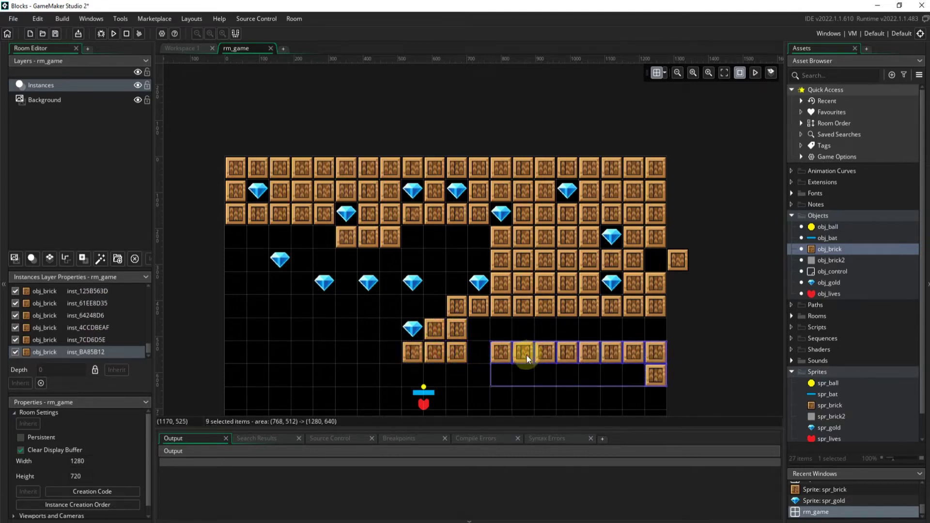
pyautogui.click(688, 381)
pyautogui.moveTo(664, 374)
pyautogui.mouseDown()
pyautogui.moveTo(477, 350)
pyautogui.moveTo(490, 329)
pyautogui.moveTo(655, 334)
pyautogui.mouseUp()
# - Paint bricks into all remaining empty cells down to the row at y = 512, and move the brick outside the room to (1216, 256)
pyautogui.keyDown('alt'); pyautogui.moveTo(325, 236); pyautogui.dragTo(245, 236); pyautogui.keyUp('alt')
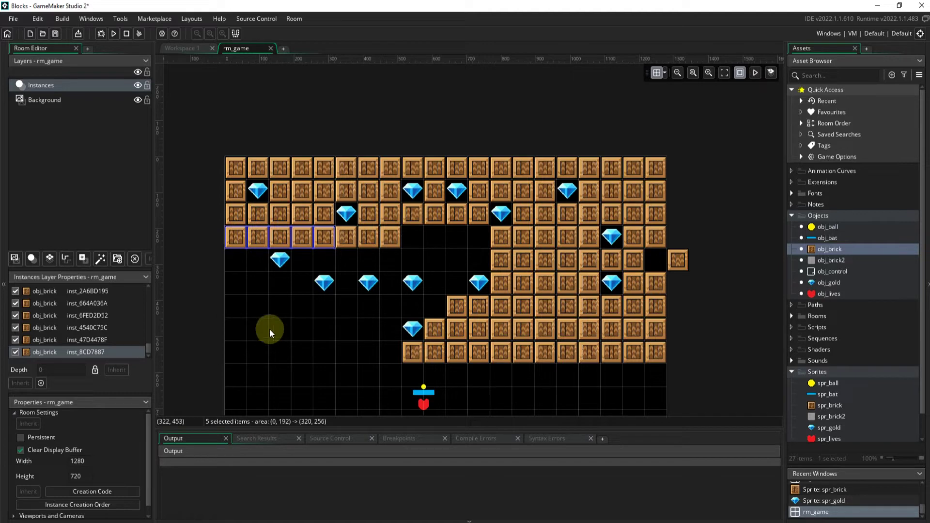
pyautogui.keyDown('alt'); pyautogui.click(236, 305); pyautogui.keyUp('alt')
pyautogui.keyDown('alt'); pyautogui.moveTo(248, 310); pyautogui.dragTo(434, 310); pyautogui.keyUp('alt')
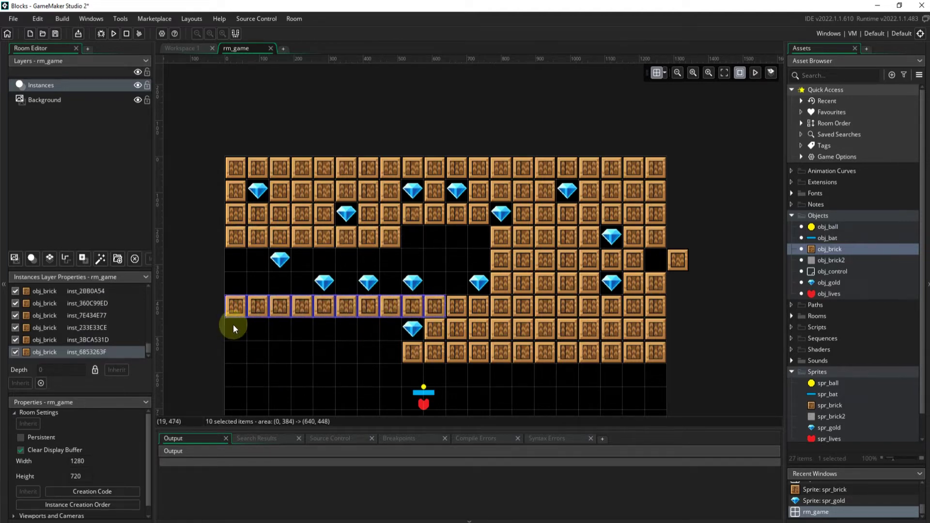
pyautogui.moveTo(234, 332)
pyautogui.keyDown('alt'); pyautogui.mouseDown()
pyautogui.moveTo(368, 333)
pyautogui.moveTo(388, 335)
pyautogui.moveTo(388, 346)
pyautogui.moveTo(236, 349)
pyautogui.moveTo(217, 239)
pyautogui.moveTo(238, 277)
pyautogui.moveTo(260, 264)
pyautogui.moveTo(260, 286)
pyautogui.moveTo(229, 288)
pyautogui.moveTo(296, 293)
pyautogui.moveTo(305, 263)
pyautogui.moveTo(336, 262)
pyautogui.moveTo(346, 284)
pyautogui.moveTo(344, 257)
pyautogui.moveTo(388, 262)
pyautogui.moveTo(386, 286)
pyautogui.moveTo(407, 239)
pyautogui.moveTo(435, 239)
pyautogui.moveTo(437, 267)
pyautogui.moveTo(409, 264)
pyautogui.moveTo(434, 286)
pyautogui.moveTo(455, 283)
pyautogui.moveTo(457, 258)
pyautogui.moveTo(489, 260)
pyautogui.moveTo(478, 236)
pyautogui.moveTo(454, 239)
pyautogui.moveTo(659, 260)
pyautogui.mouseUp(); pyautogui.keyUp('alt')
pyautogui.keyDown('alt'); pyautogui.click(258, 263); pyautogui.keyUp('alt')
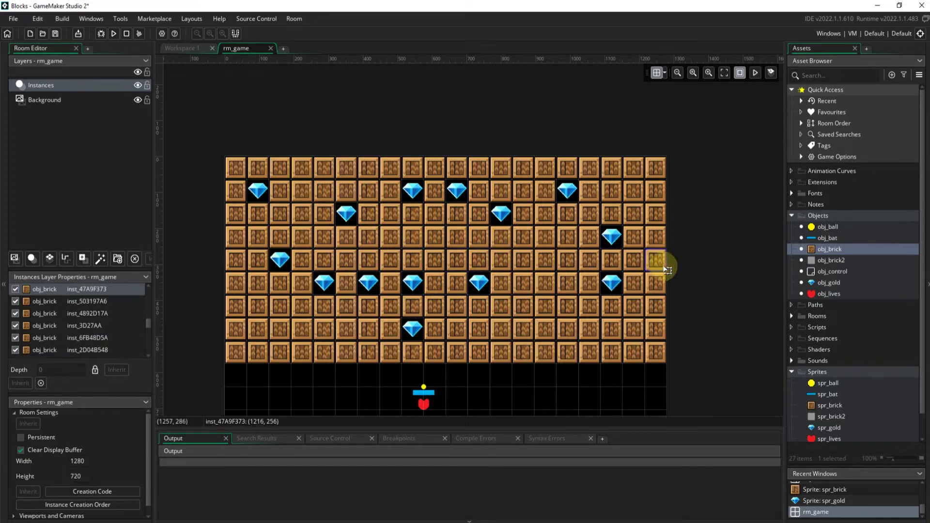
# - Save the project and run the game
pyautogui.scroll(-2, 461, 265)
pyautogui.scroll(-2, 462, 266)
pyautogui.scroll(2, 504, 301)
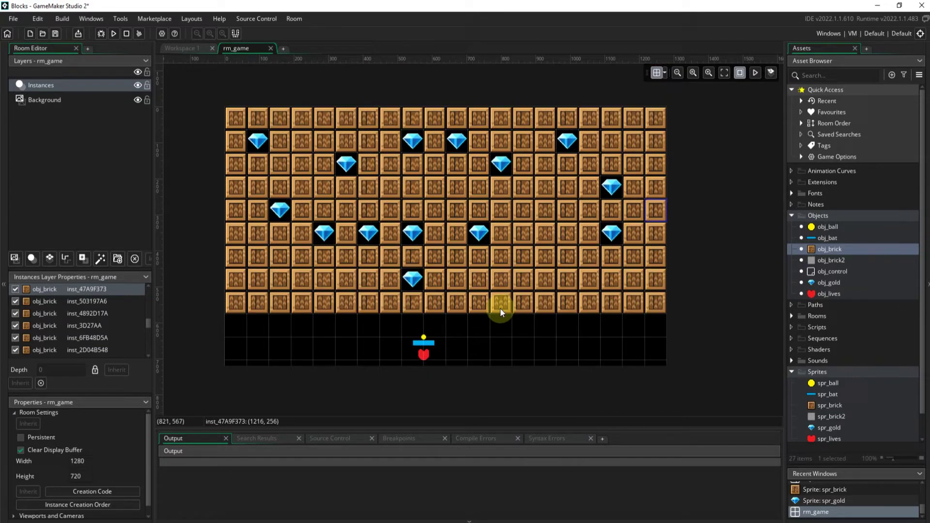
pyautogui.click(14, 22)
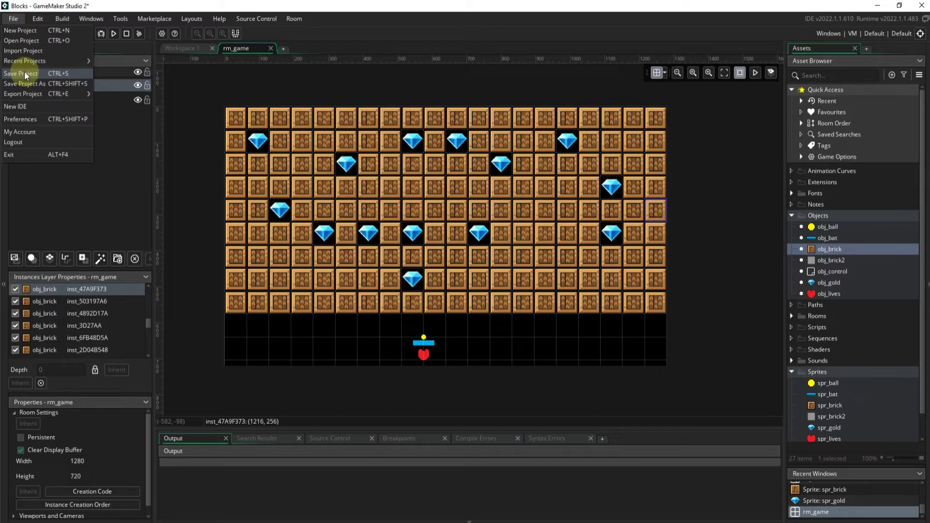
pyautogui.click(25, 73)
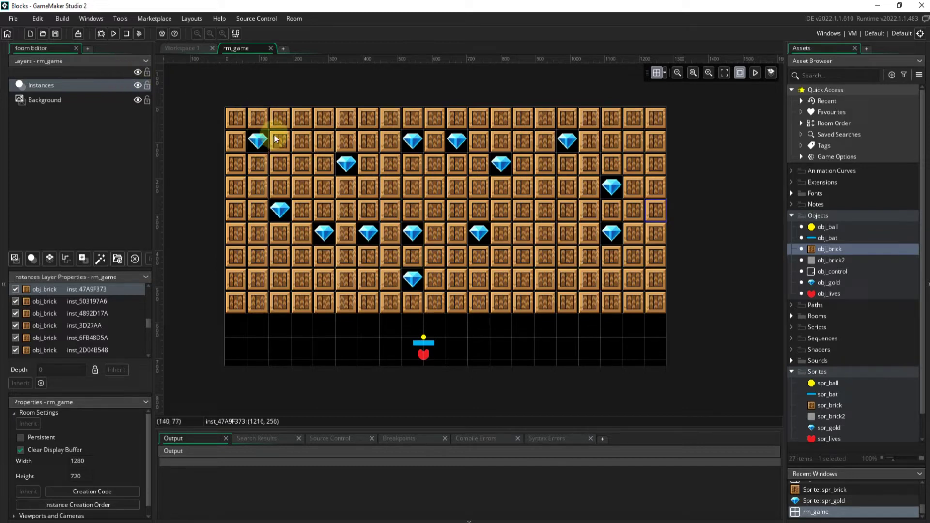
pyautogui.click(114, 34)
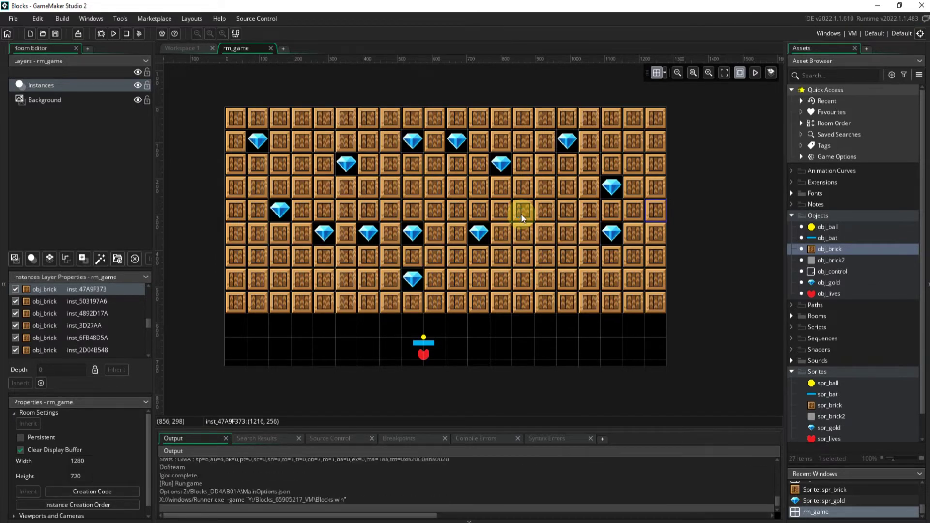
# - Play-test the level by launching the ball and moving the bat sideways to break bricks over several rounds, and close the game
pyautogui.press('space')
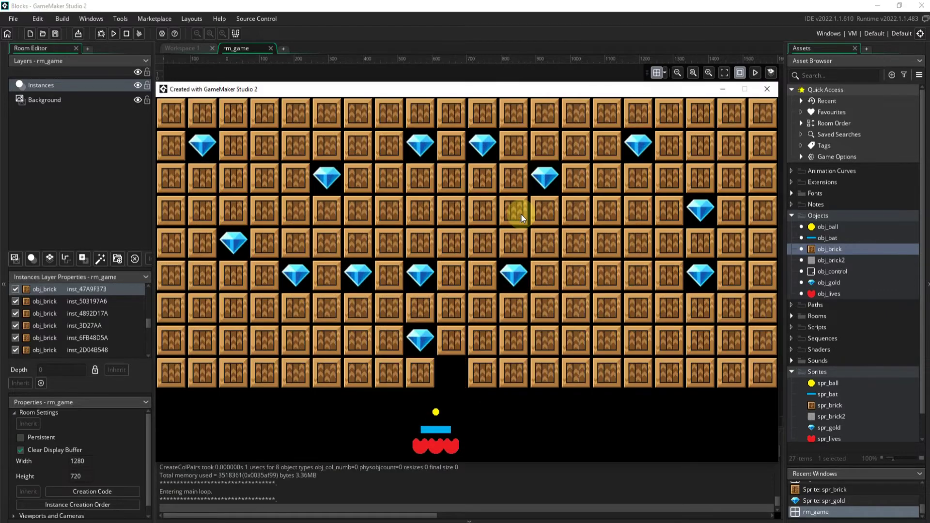
pyautogui.press('Right')
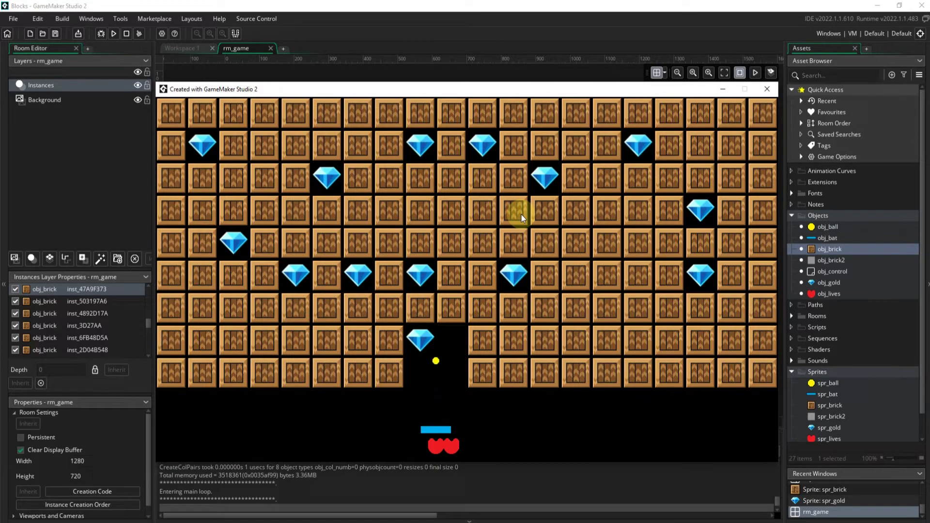
pyautogui.press('Left')
pyautogui.press('Right')
pyautogui.press('Left')
pyautogui.press('Right')
pyautogui.press('Left')
pyautogui.press('Left')
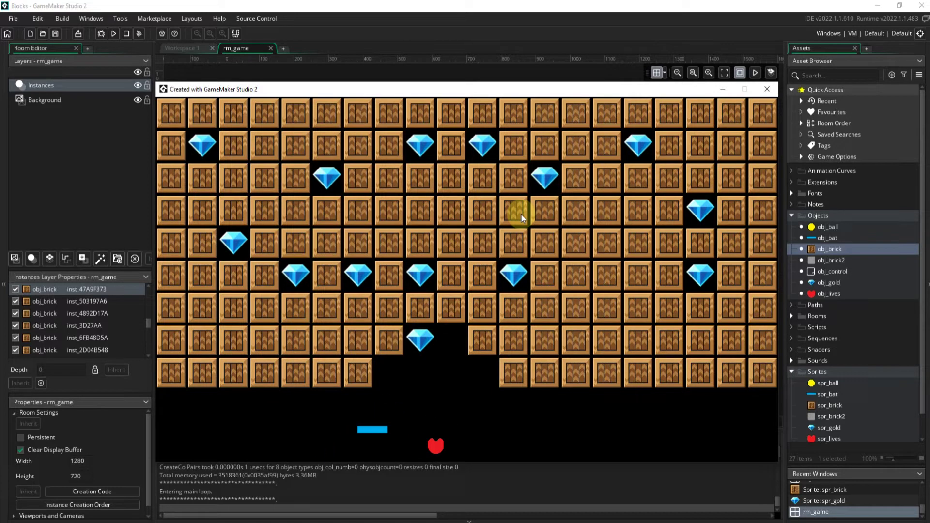
pyautogui.press('Right')
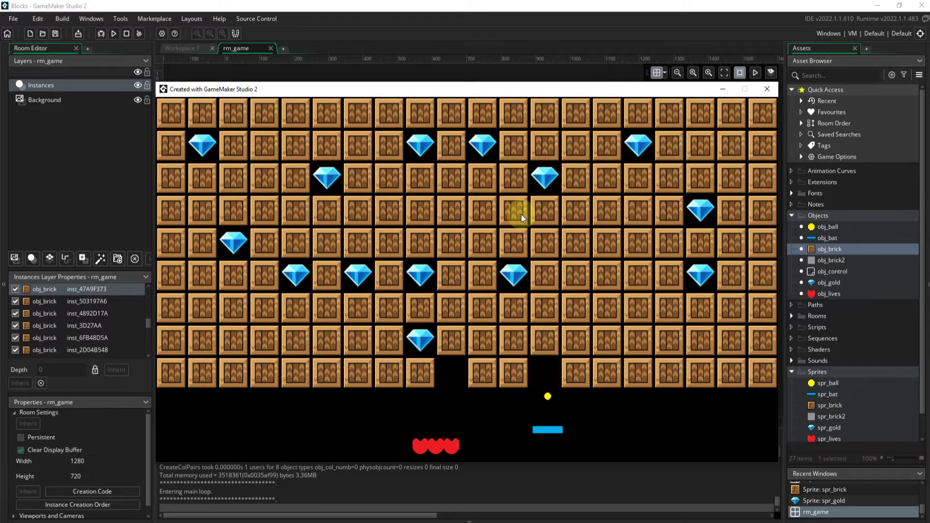
pyautogui.press('Right')
pyautogui.press('Left')
pyautogui.press('Right')
pyautogui.press('Left')
pyautogui.press('Right')
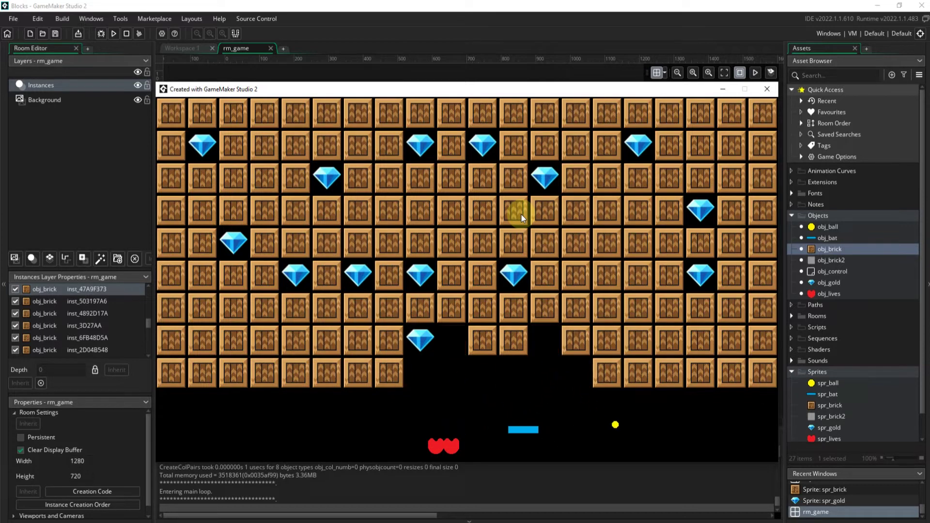
pyautogui.press('Right')
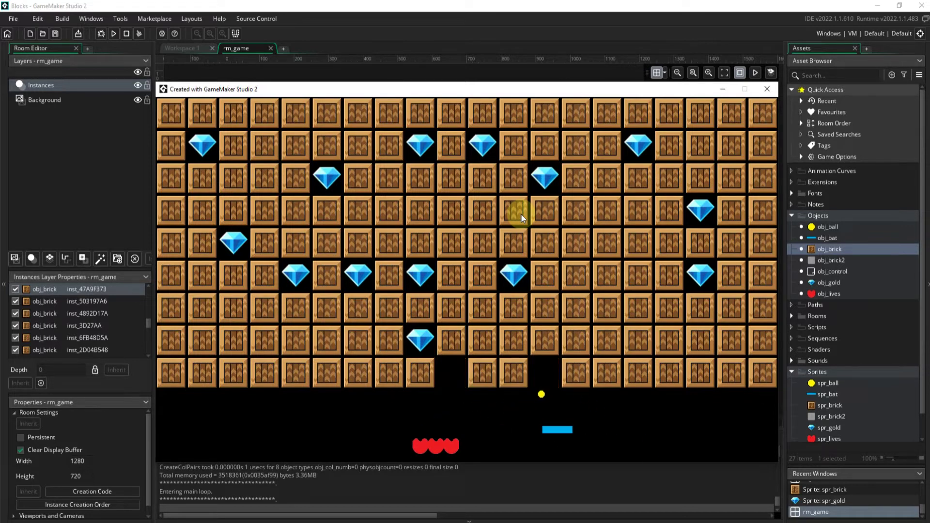
pyautogui.press('Left')
pyautogui.press('Right')
pyautogui.press('Right')
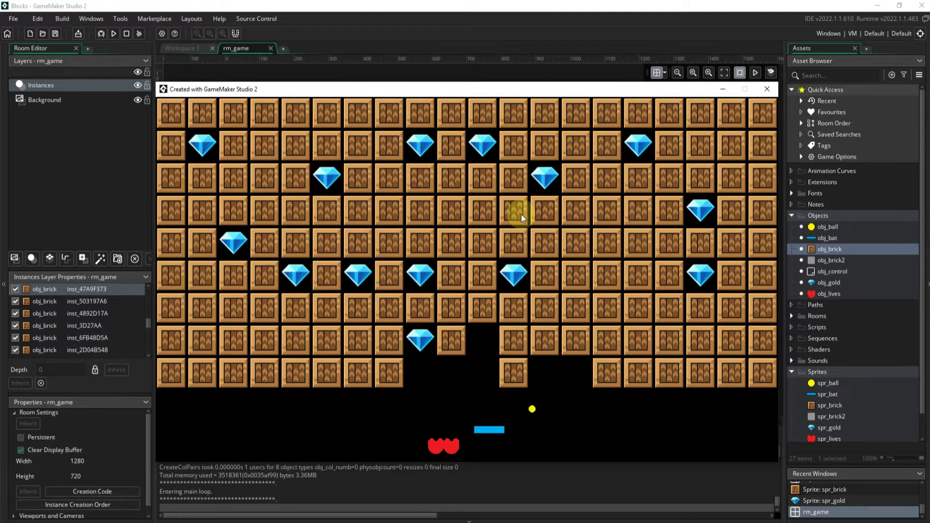
pyautogui.press('Right')
pyautogui.press('Left')
pyautogui.press('Left')
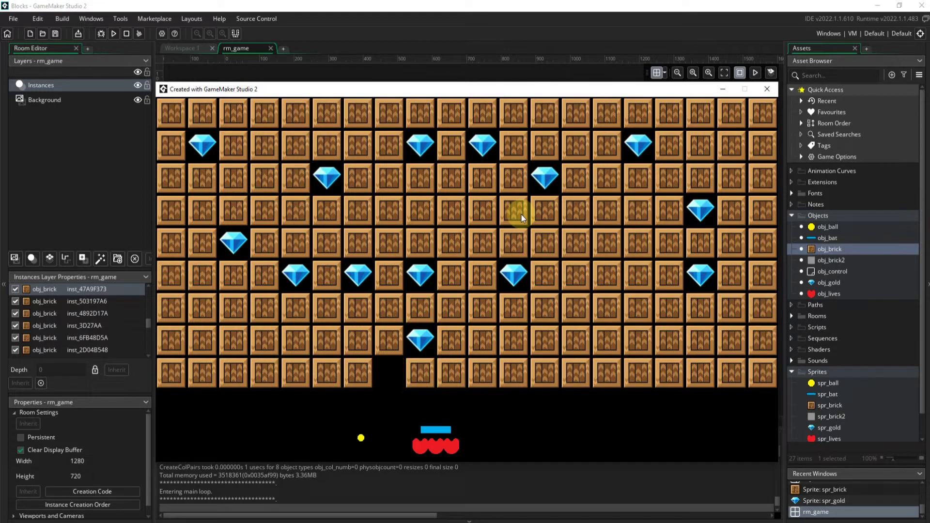
pyautogui.press('Left')
pyautogui.press('Left')
pyautogui.press('Left')
pyautogui.press('Left')
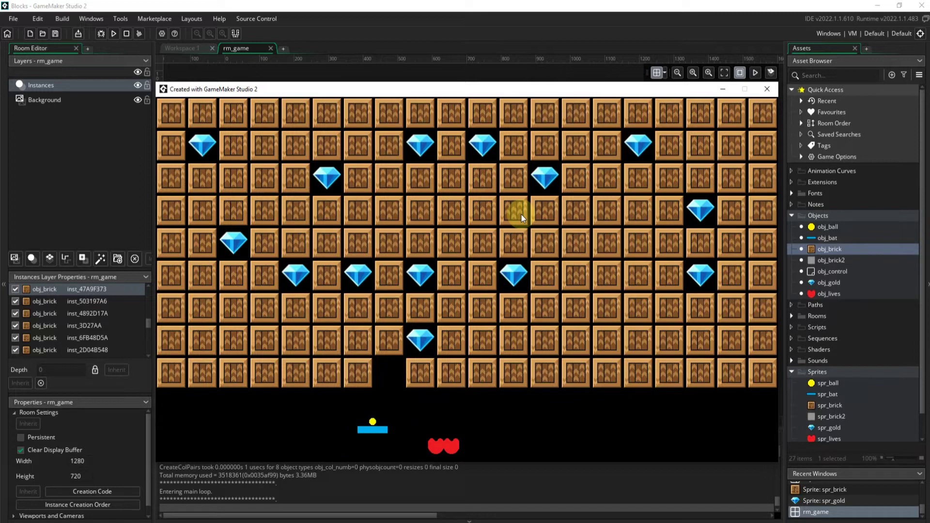
pyautogui.press('Right')
pyautogui.press('Right')
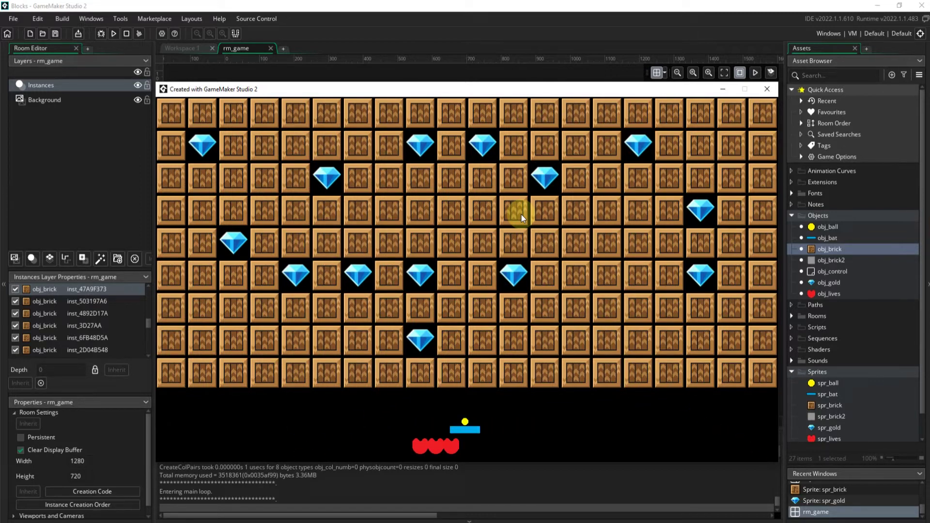
pyautogui.press('Left')
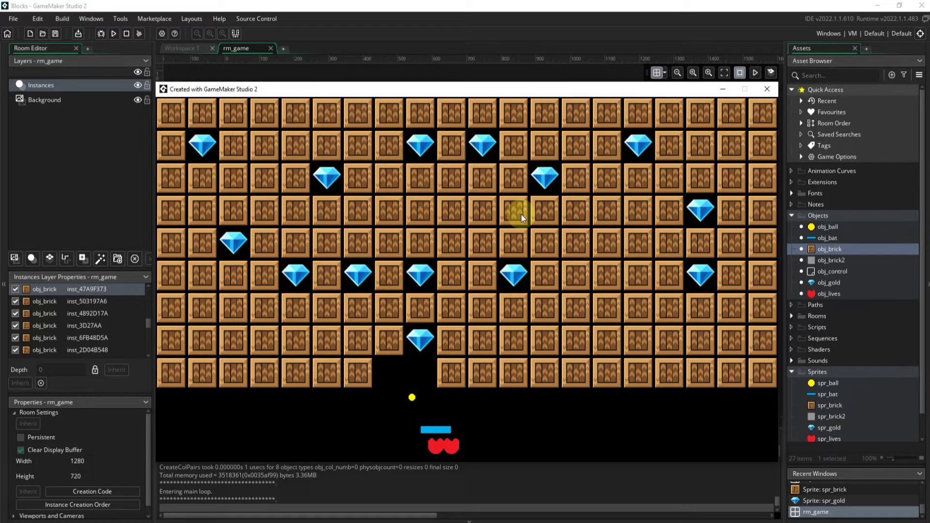
pyautogui.press('Right')
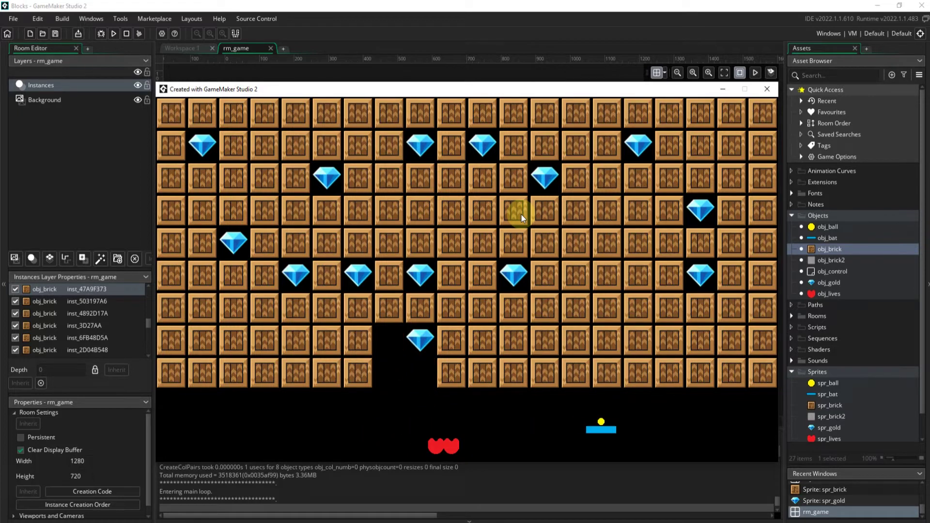
pyautogui.press('Right')
pyautogui.press('Left')
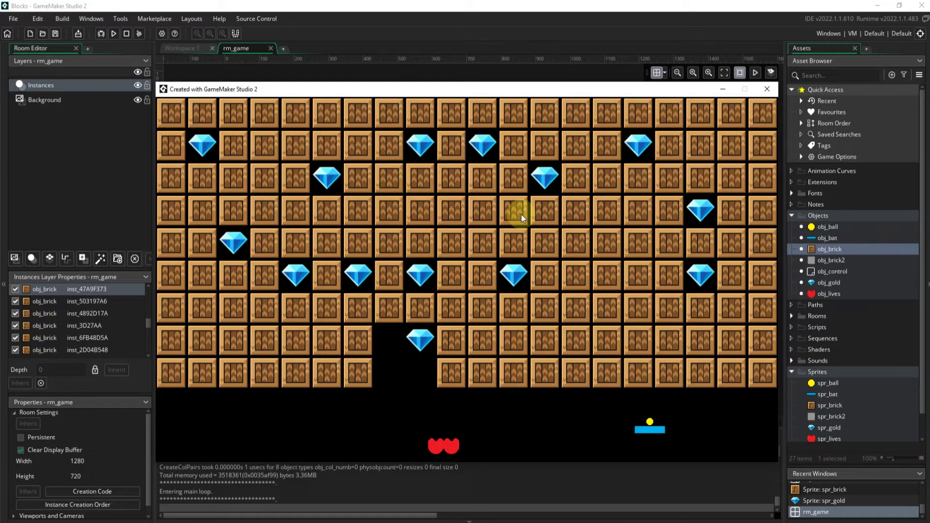
pyautogui.press('Right')
pyautogui.press('Right')
pyautogui.press('space')
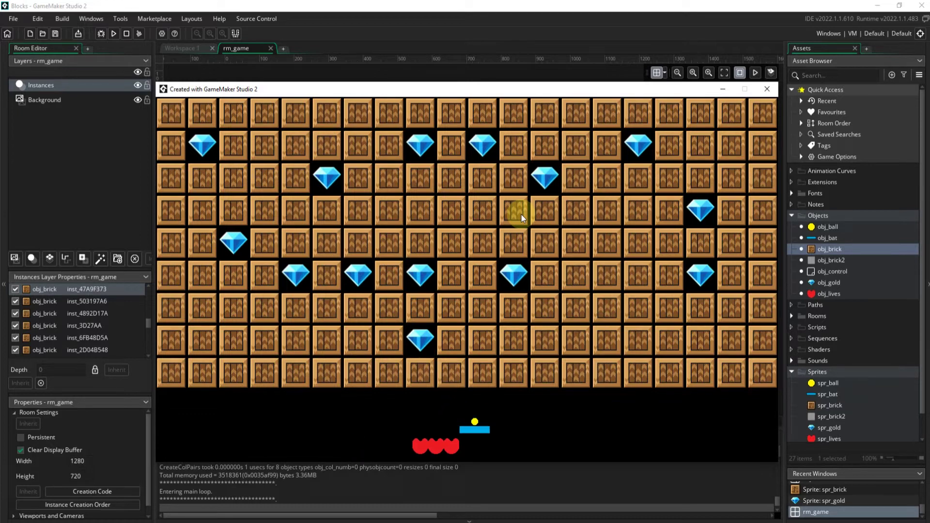
pyautogui.press('space')
pyautogui.press('Left')
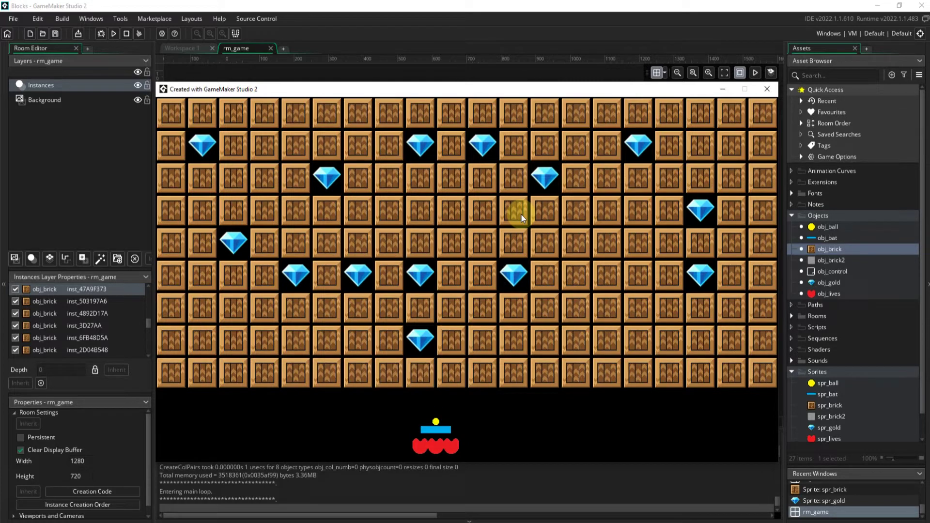
pyautogui.press('space')
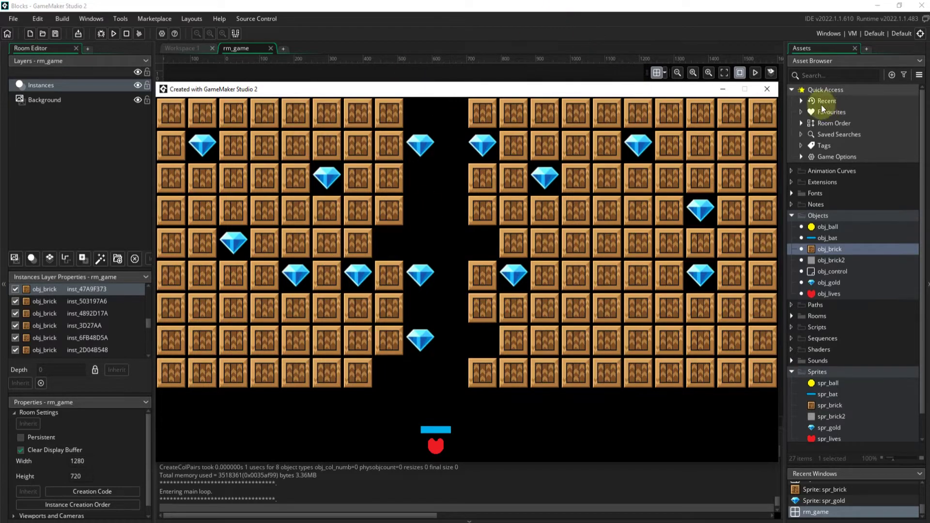
pyautogui.click(767, 89)
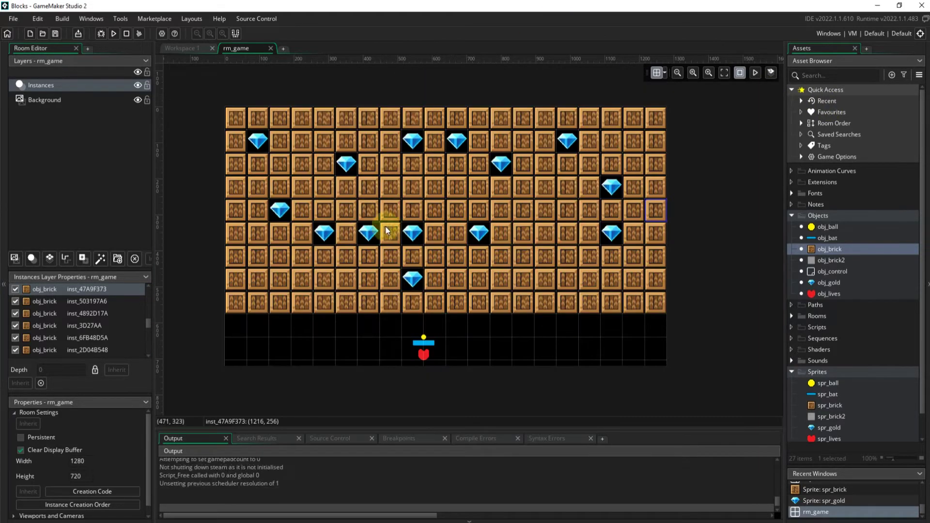
# - Replace the spr_lives image with the imported 64 by 64 pixel pink heart and close its sprite editor
pyautogui.click(809, 319)
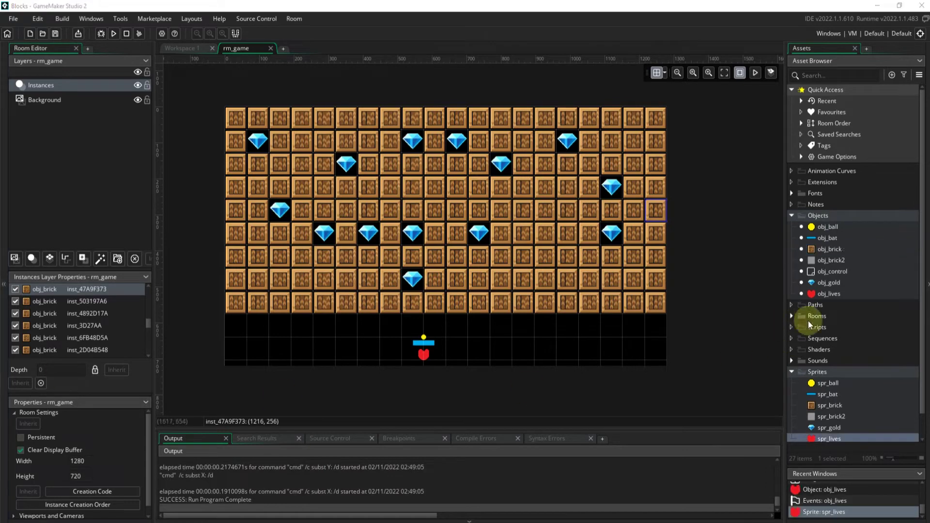
pyautogui.doubleClick(832, 439)
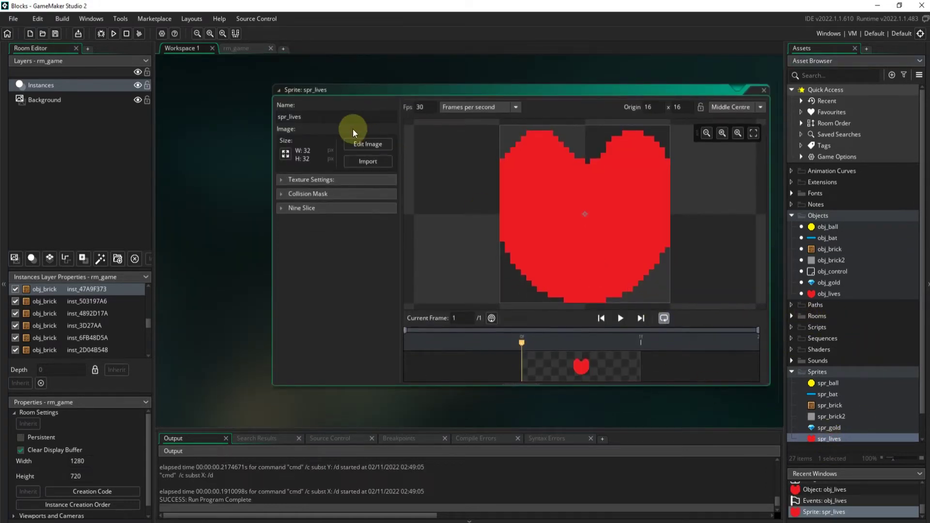
pyautogui.click(368, 161)
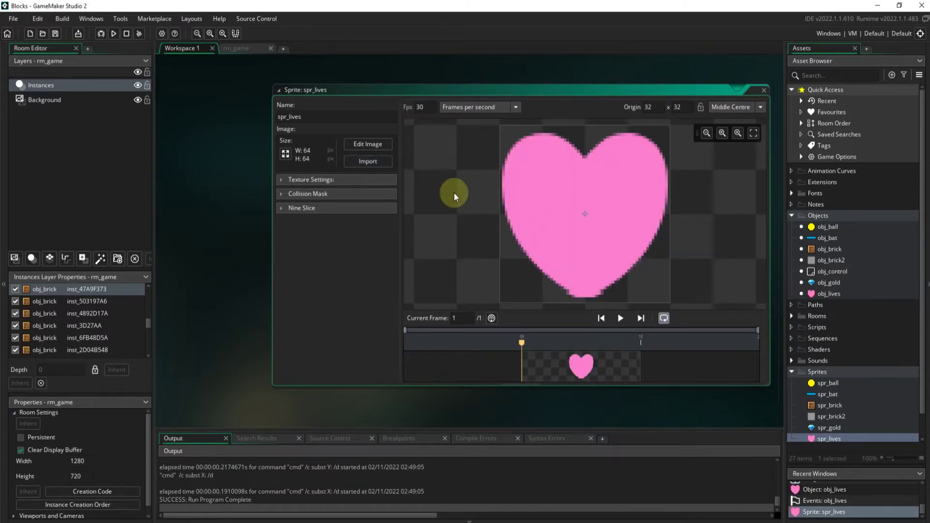
pyautogui.click(764, 91)
# - Replace the spr_ball image with the imported round green character with two eyes
pyautogui.doubleClick(829, 384)
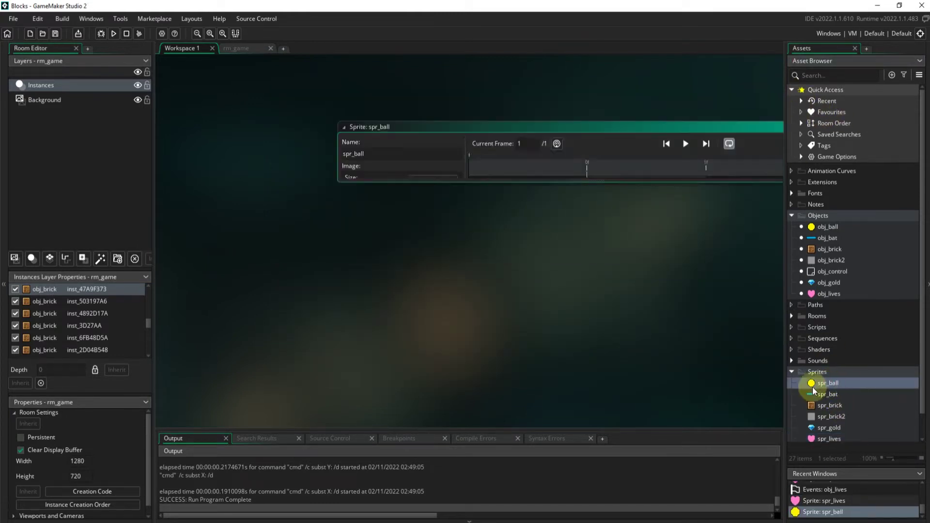
pyautogui.click(369, 199)
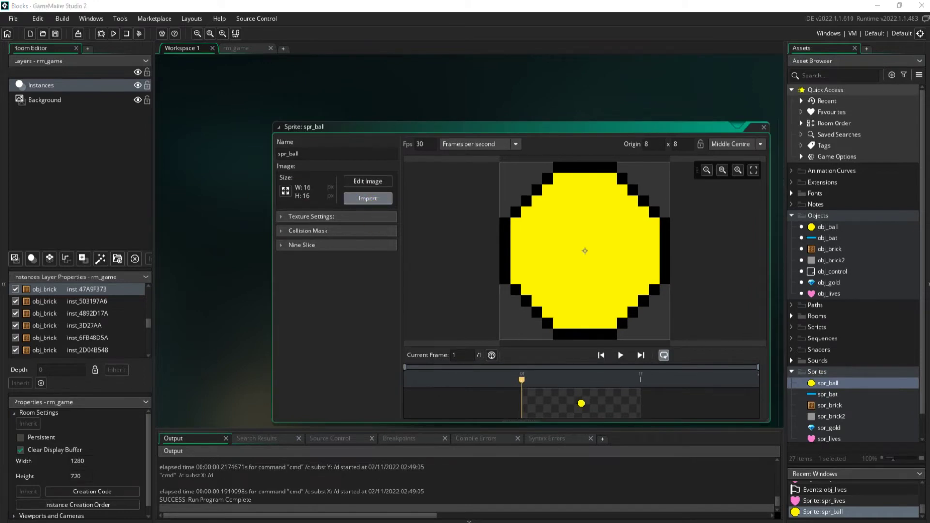
pyautogui.press('Return')
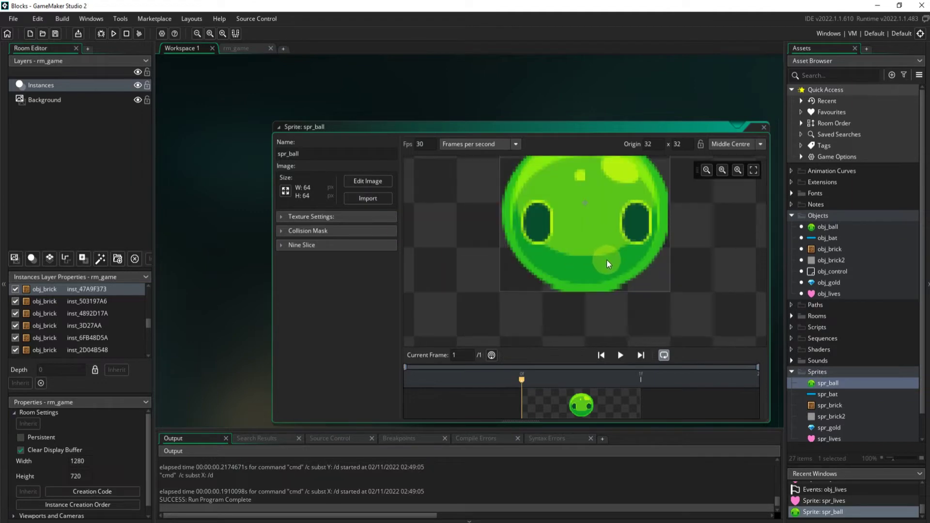
# - Scale the spr_ball image to 32 by 32 pixels with its aspect ratio maintained, and close its sprite editor
pyautogui.click(286, 190)
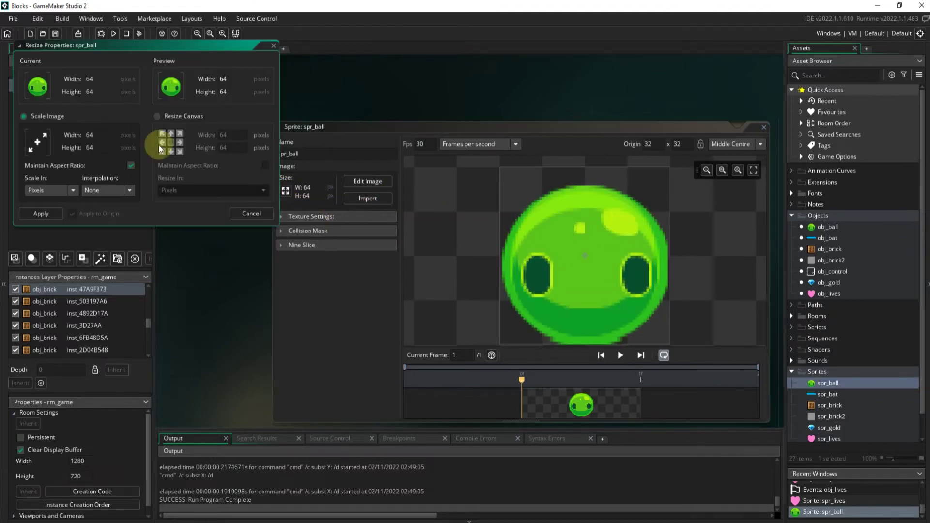
pyautogui.click(82, 141)
pyautogui.write('32')
pyautogui.press('Return')
pyautogui.click(123, 254)
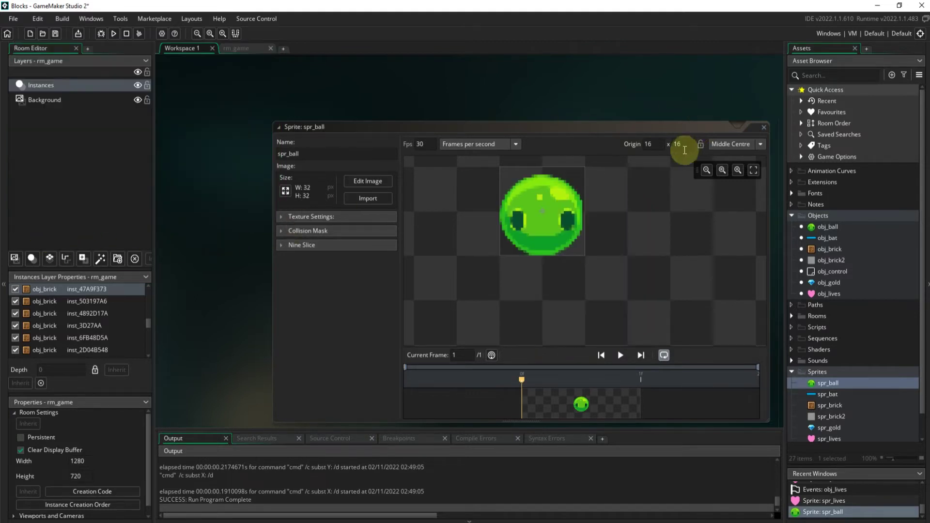
pyautogui.click(764, 128)
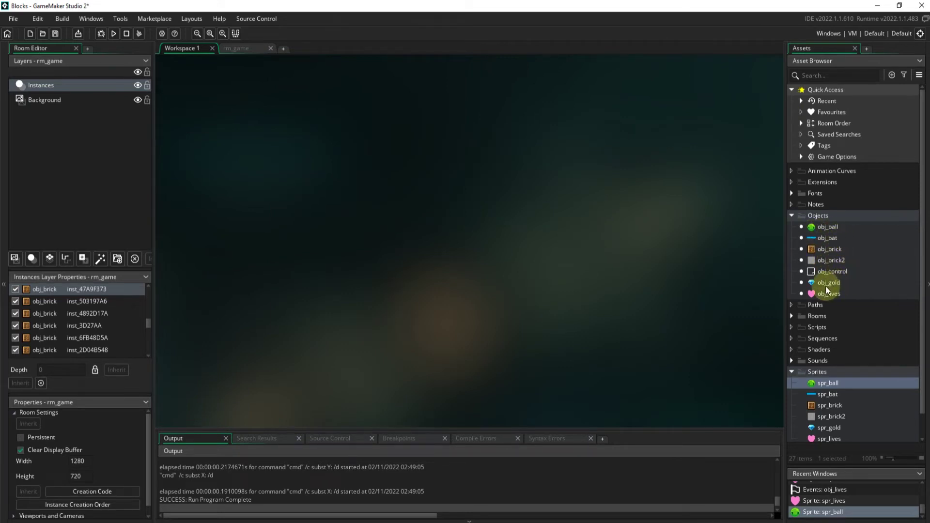
# - Replace the spr_bat image with the imported 64 by 64 pixel picture of two red corner triangles
pyautogui.doubleClick(828, 394)
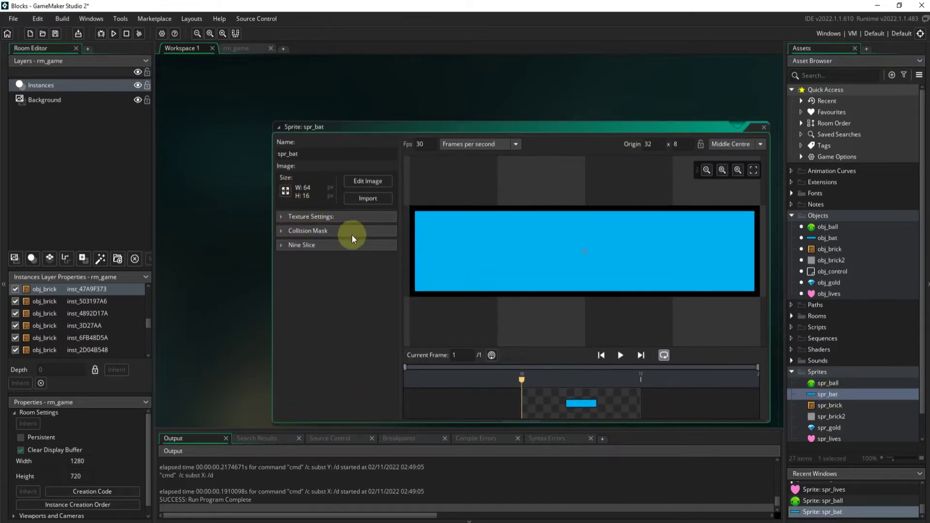
pyautogui.click(371, 199)
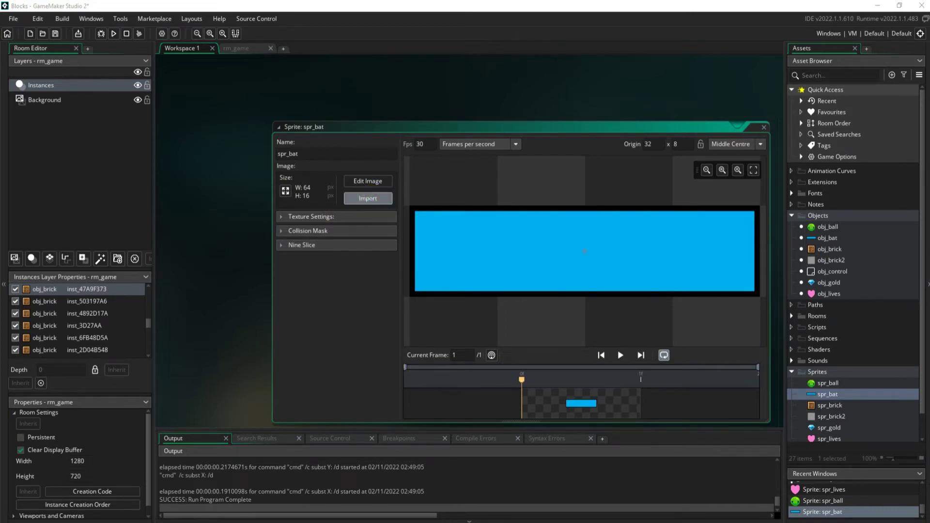
pyautogui.click(263, 189)
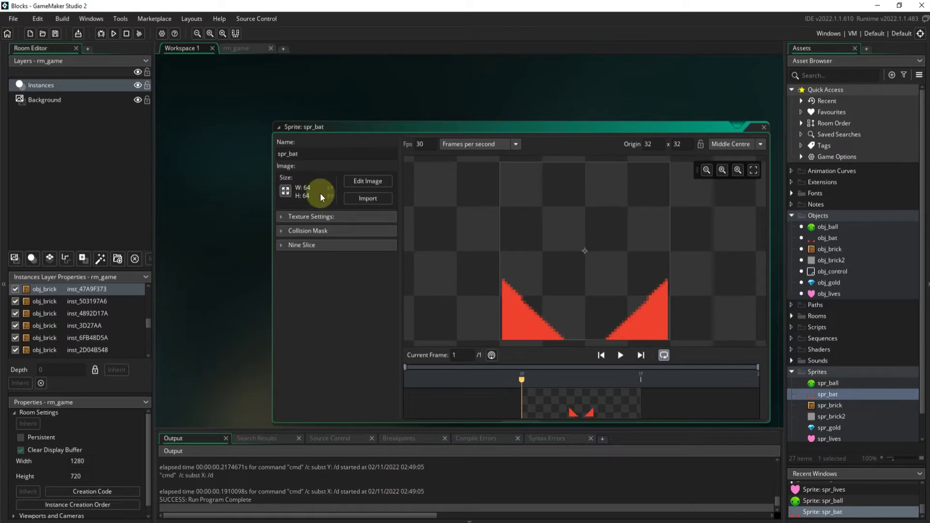
# - Resize the spr_bat canvas to a height of 16 pixels without scaling the image
pyautogui.click(286, 191)
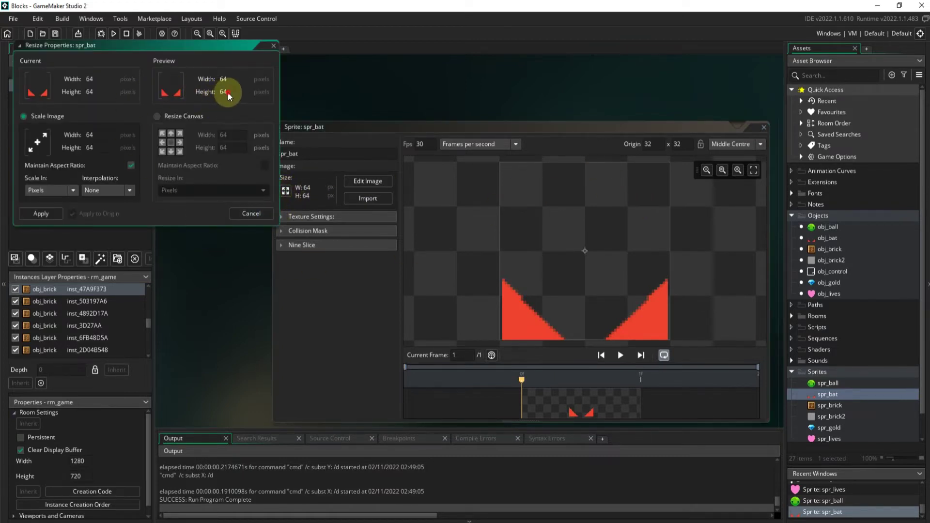
pyautogui.click(211, 146)
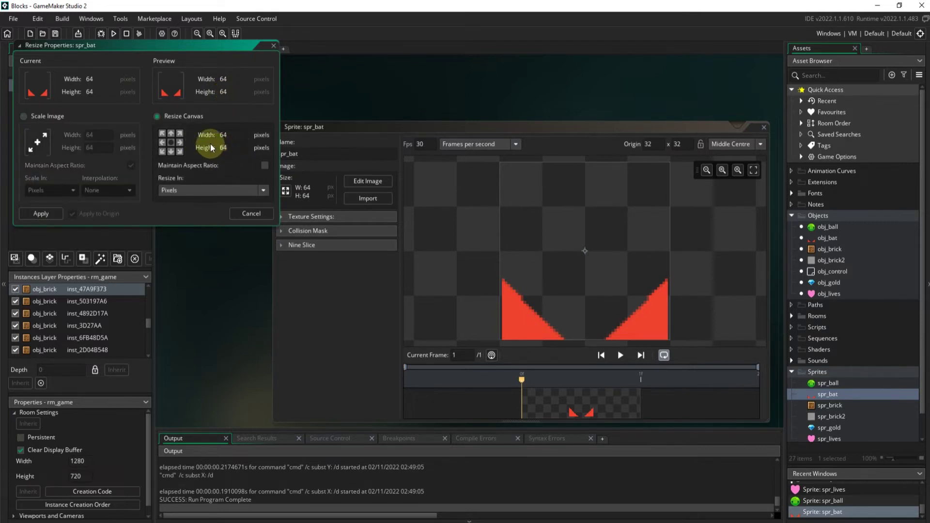
pyautogui.write('16')
pyautogui.press('Return')
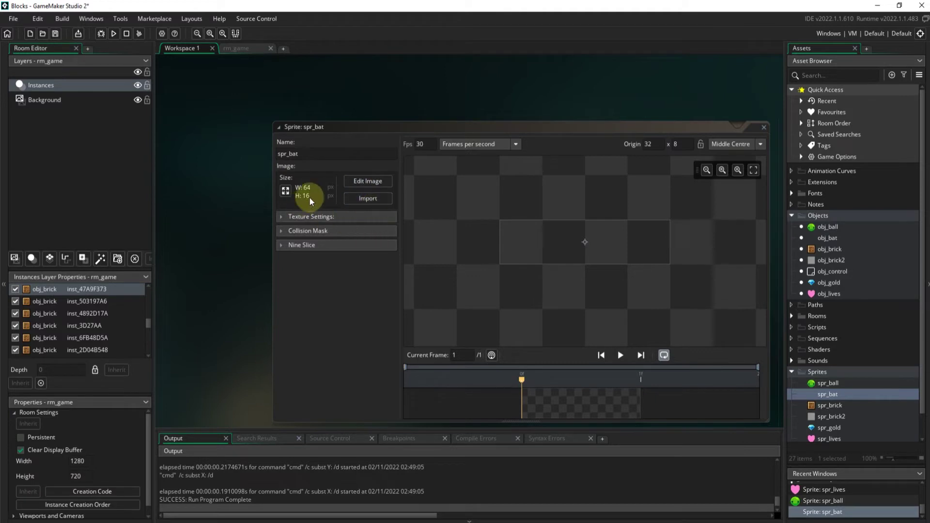
# - Resize the spr_bat canvas height back to 64 pixels
pyautogui.click(286, 190)
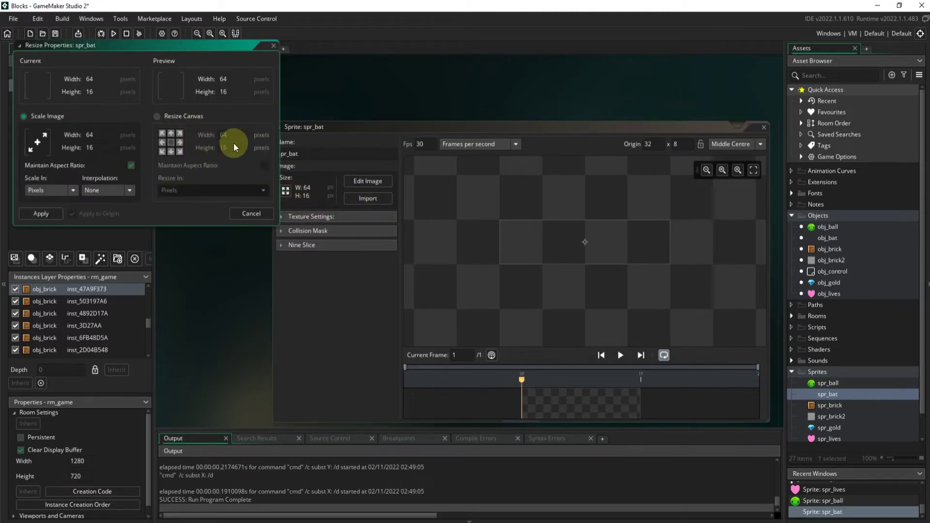
pyautogui.click(102, 148)
pyautogui.click(157, 117)
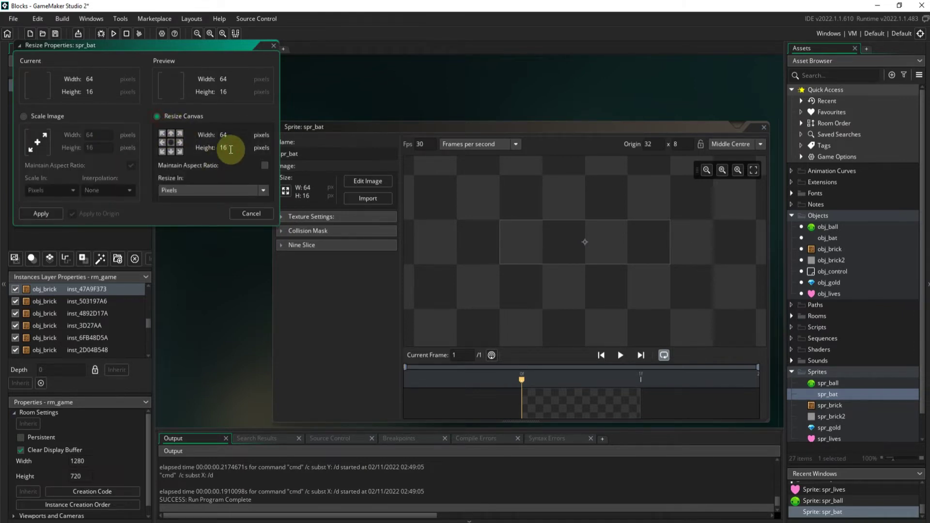
pyautogui.click(219, 148)
pyautogui.write('64')
pyautogui.press('Return')
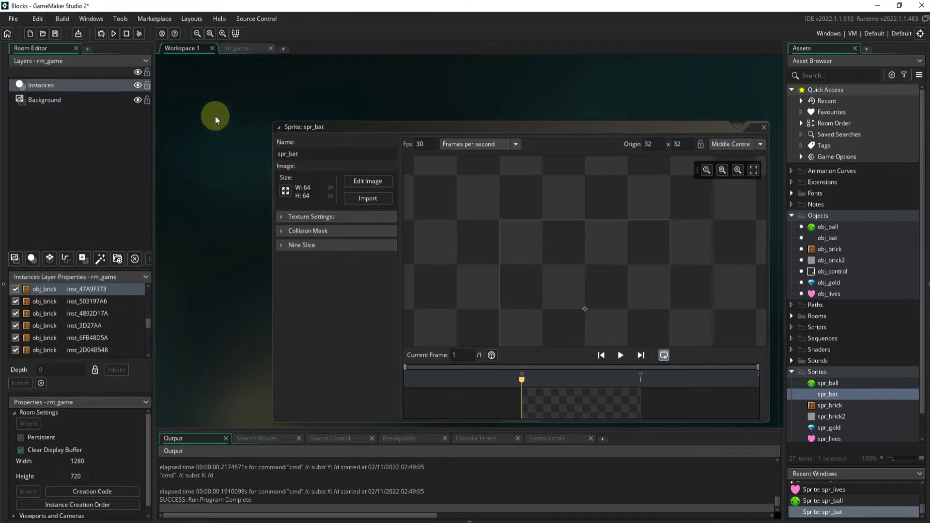
# - Reimport the picture of two red corner triangles into spr_bat and set the sprite's origin to Bottom Centre
pyautogui.scroll(-4, 580, 197)
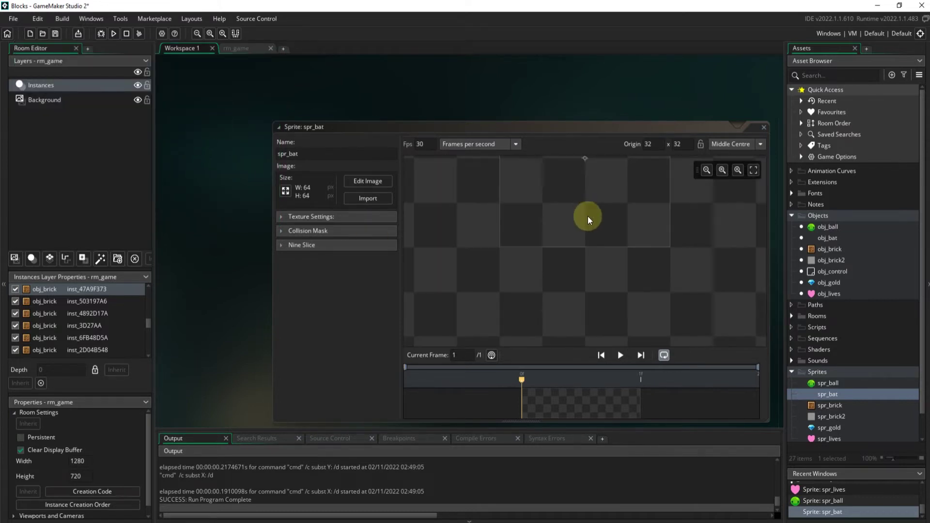
pyautogui.click(368, 196)
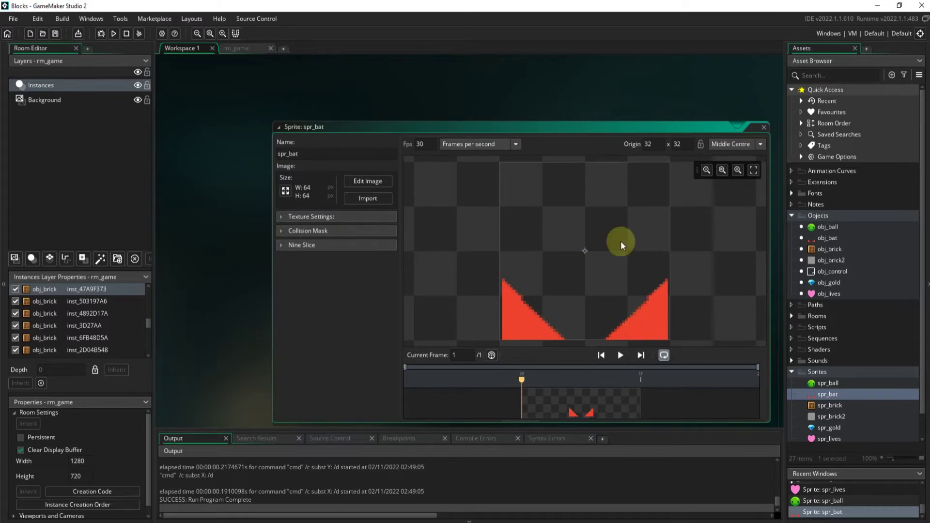
pyautogui.click(760, 144)
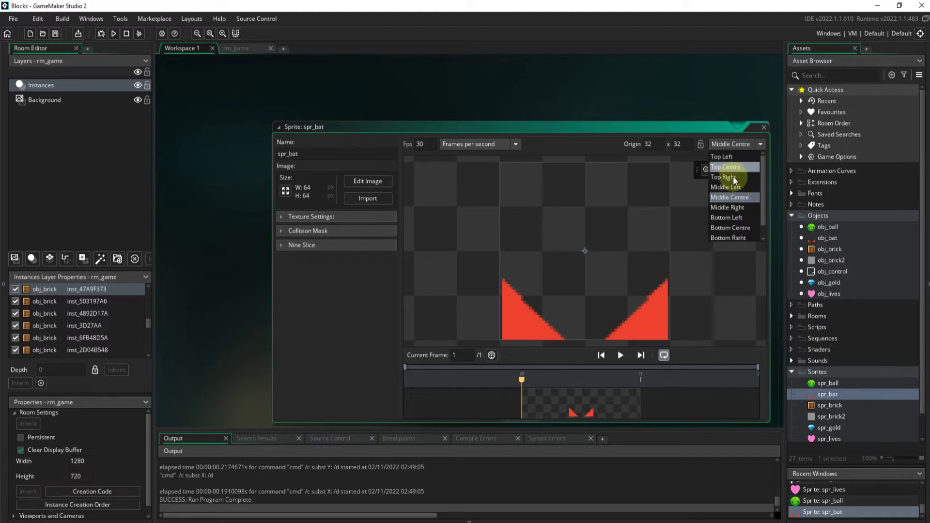
pyautogui.click(744, 216)
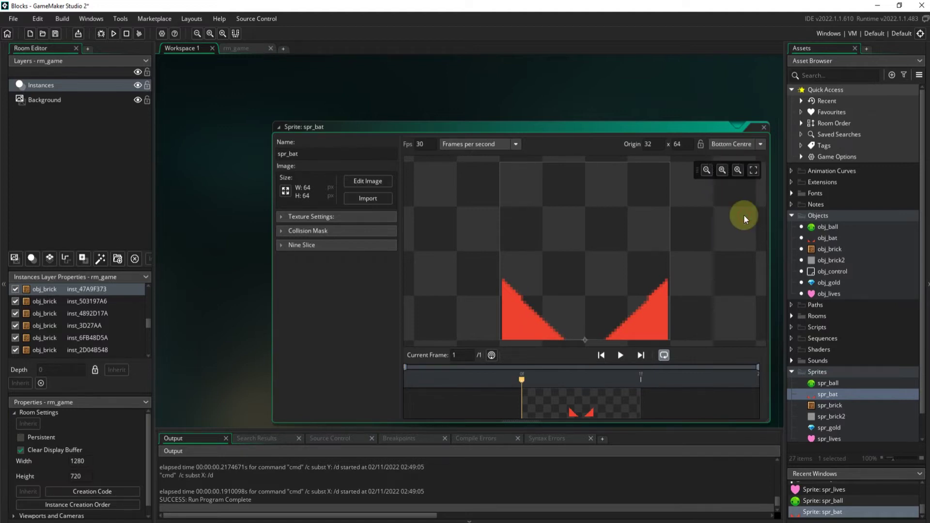
# - Resize the spr_bat canvas to a height of 16 pixels with the bottom-centre anchor, keeping the lower part of the triangles
pyautogui.click(285, 191)
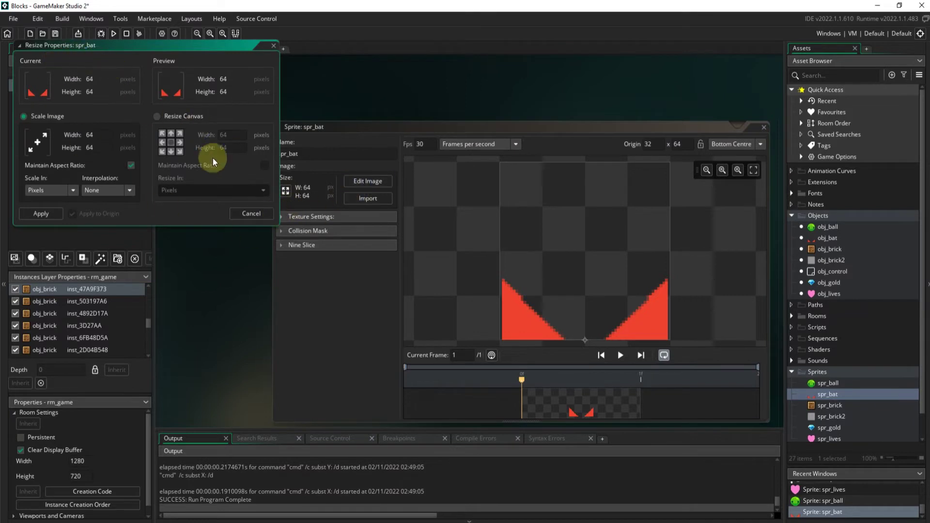
pyautogui.click(158, 116)
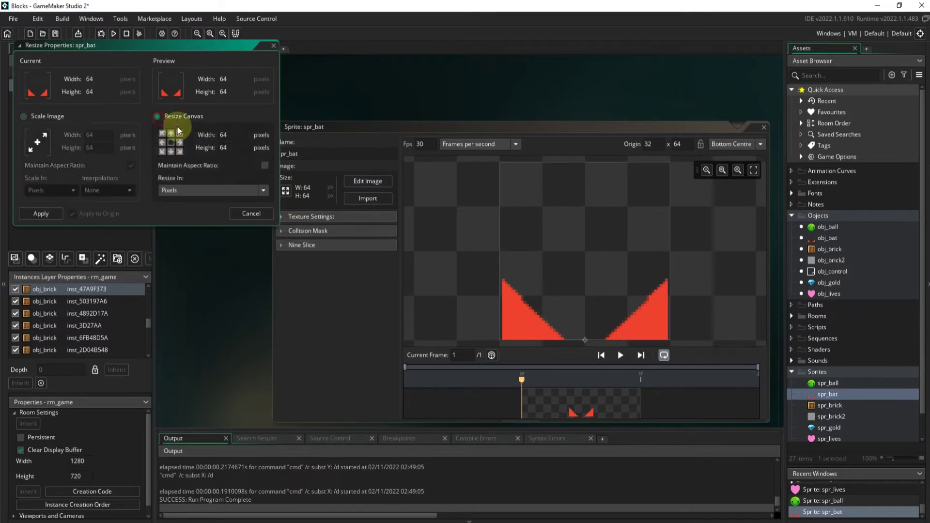
pyautogui.click(171, 152)
pyautogui.click(223, 147)
pyautogui.write('16')
pyautogui.press('Return')
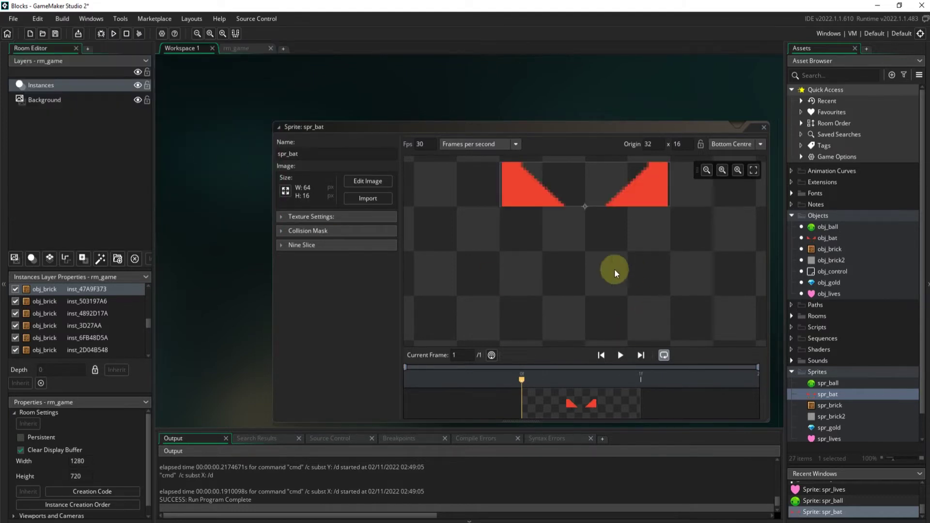
pyautogui.scroll(1, 600, 264)
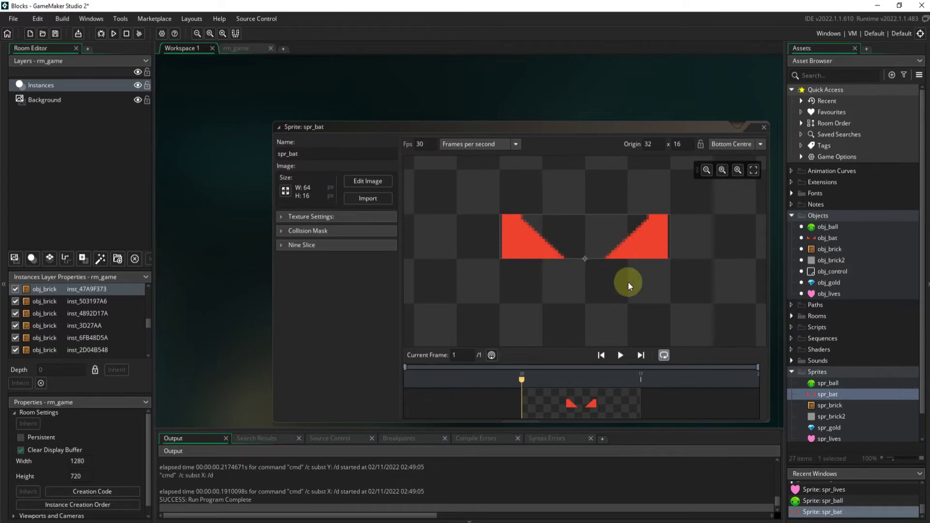
# - Examine the shape and transparent middle of the cropped spr_bat picture in the image editor
pyautogui.click(375, 182)
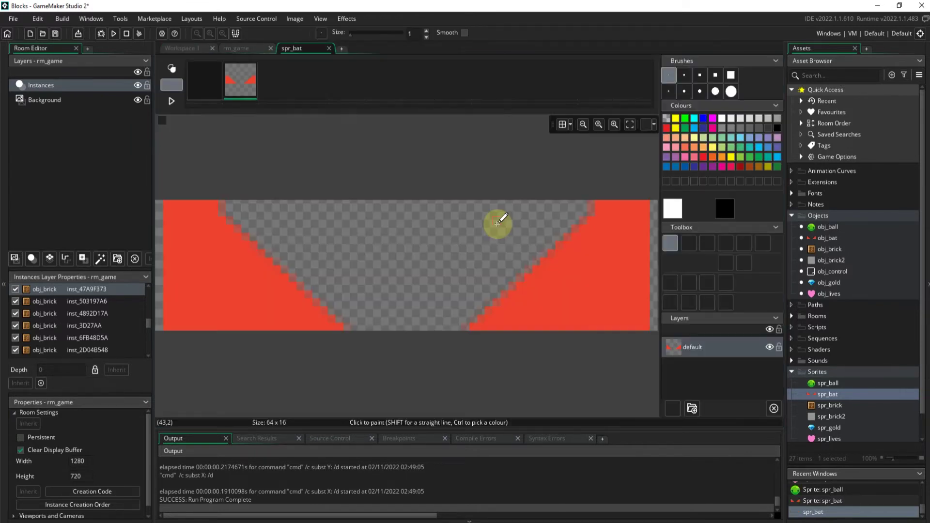
pyautogui.scroll(-1, 531, 243)
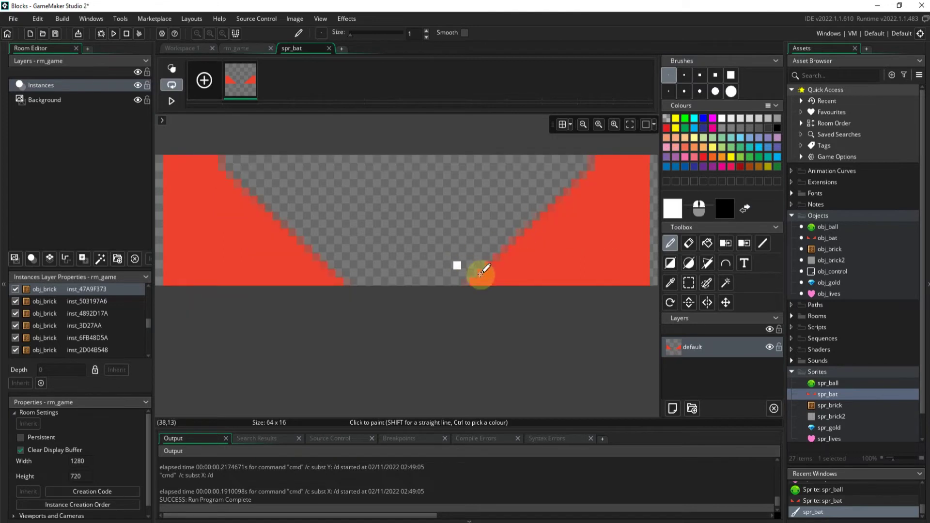
pyautogui.scroll(1, 486, 274)
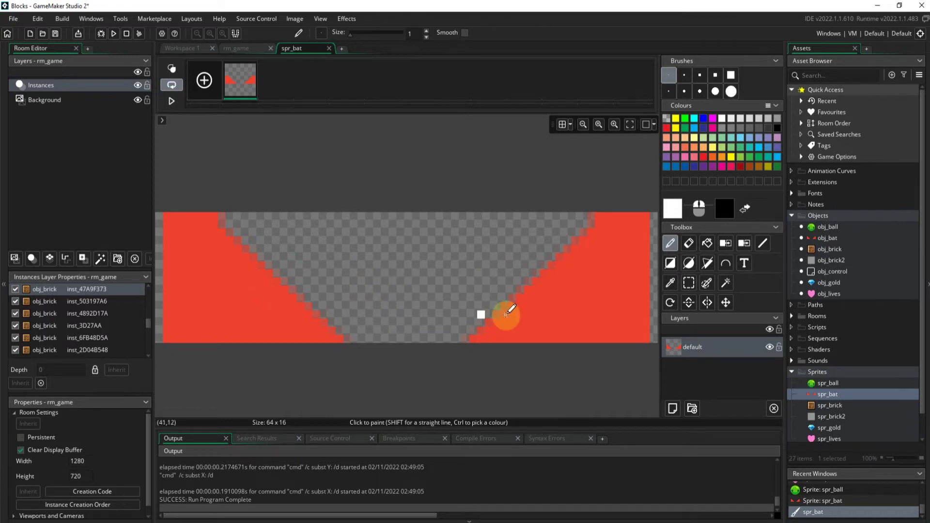
pyautogui.scroll(-3, 458, 272)
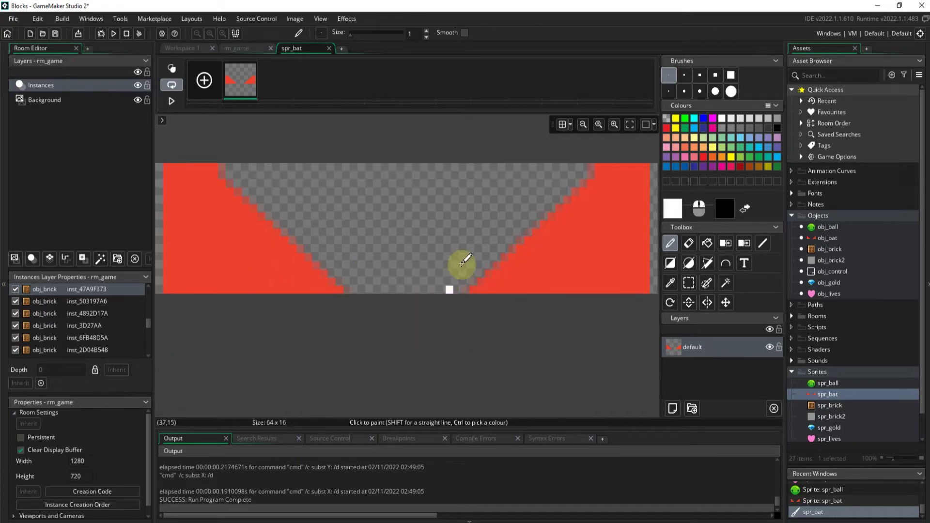
pyautogui.scroll(3, 492, 271)
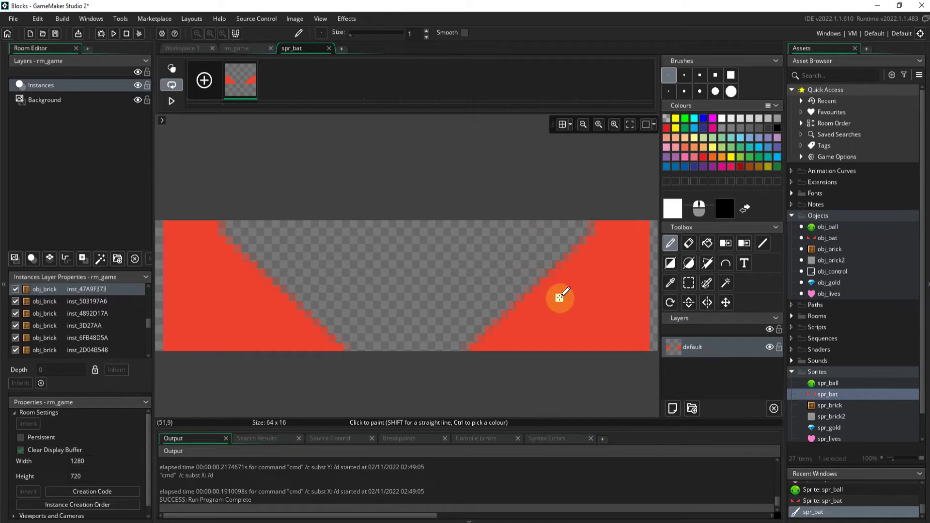
pyautogui.scroll(-3, 537, 257)
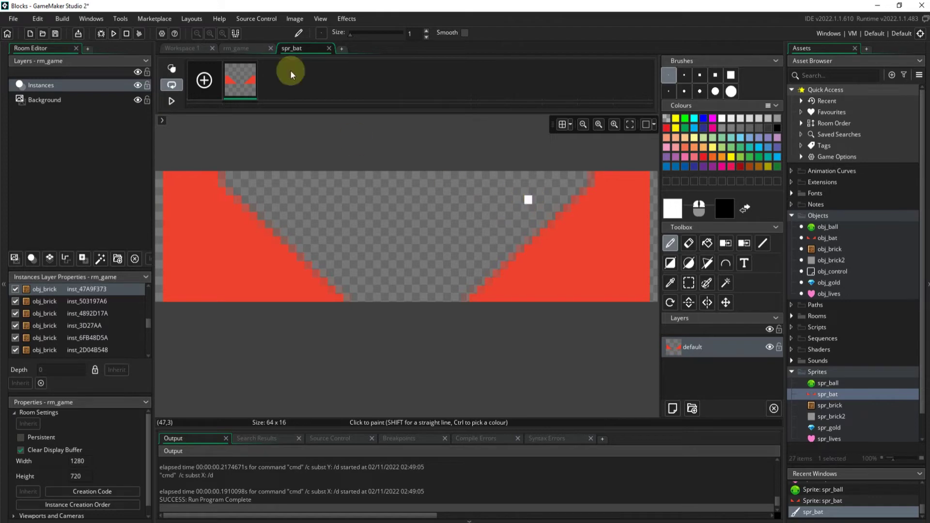
pyautogui.click(329, 48)
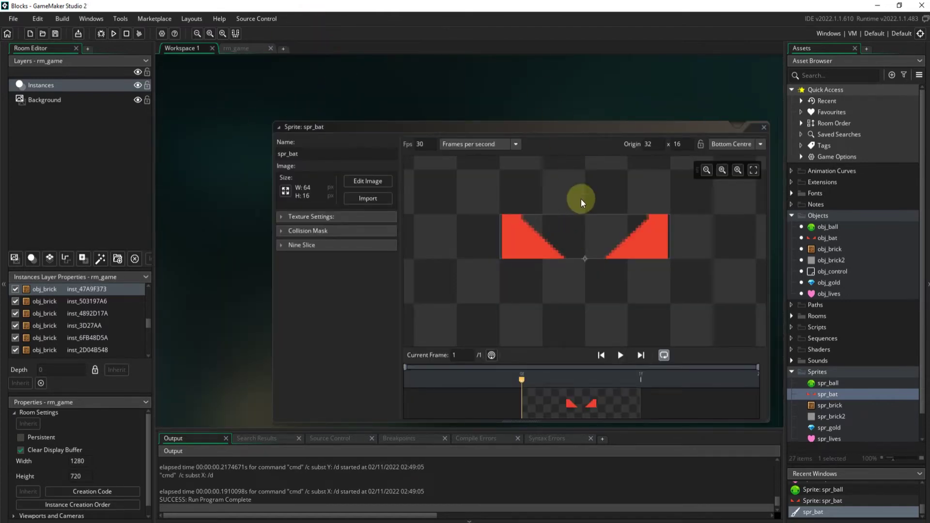
pyautogui.click(368, 182)
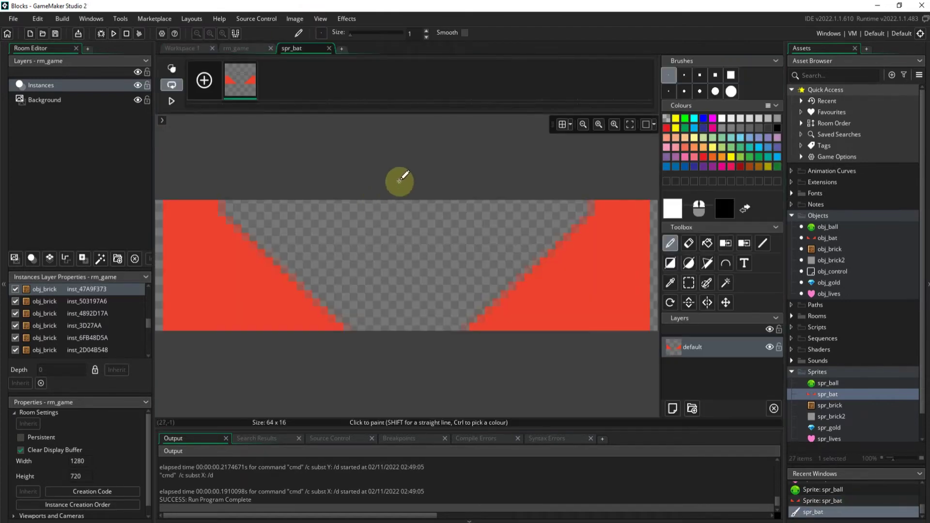
pyautogui.click(328, 48)
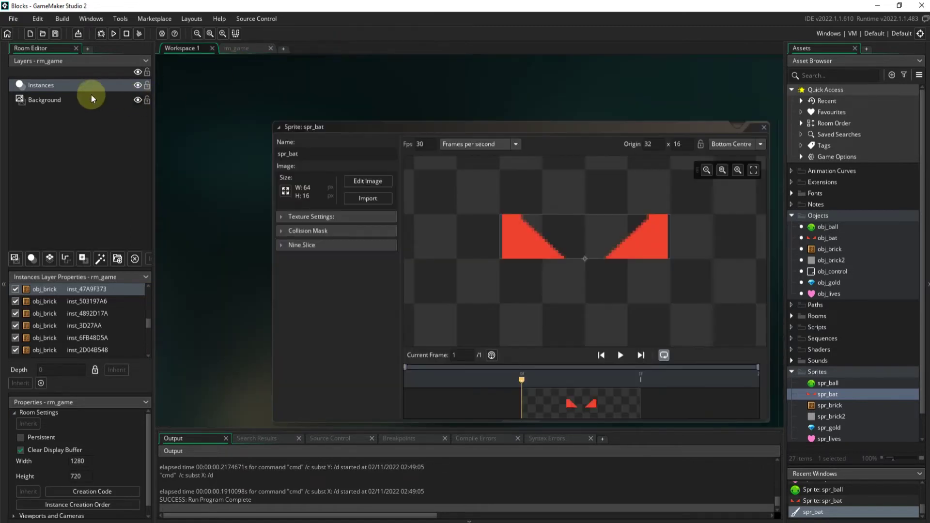
# - Replace the spr_bat image with the imported wooden plank picture and resize its canvas to a height of 16 pixels
pyautogui.click(368, 198)
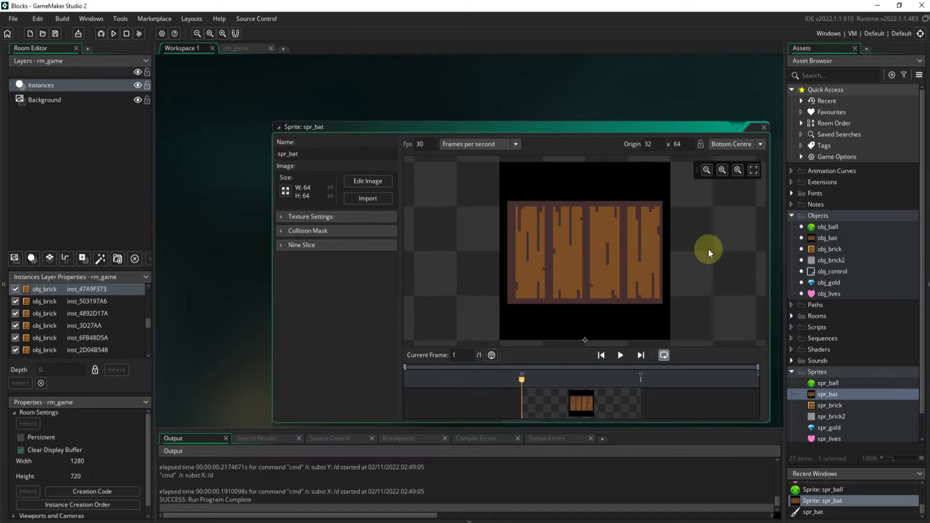
pyautogui.click(286, 191)
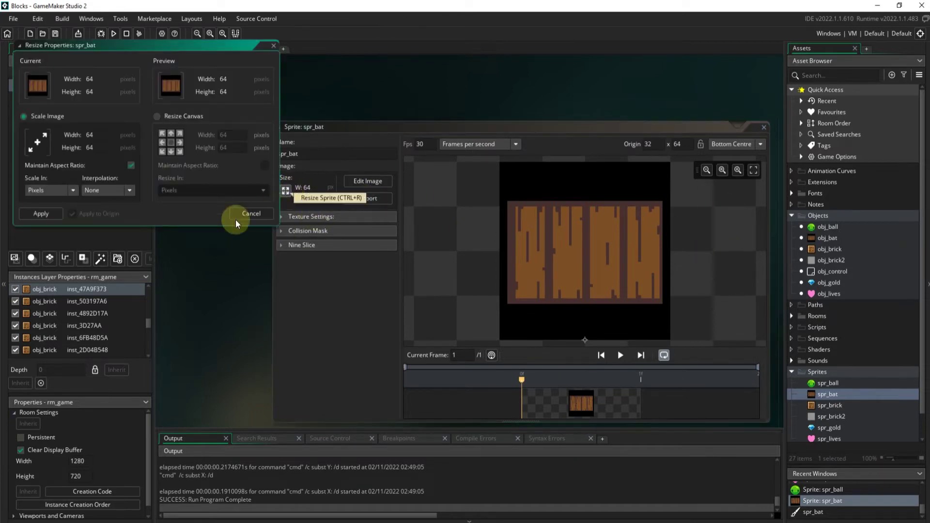
pyautogui.click(171, 152)
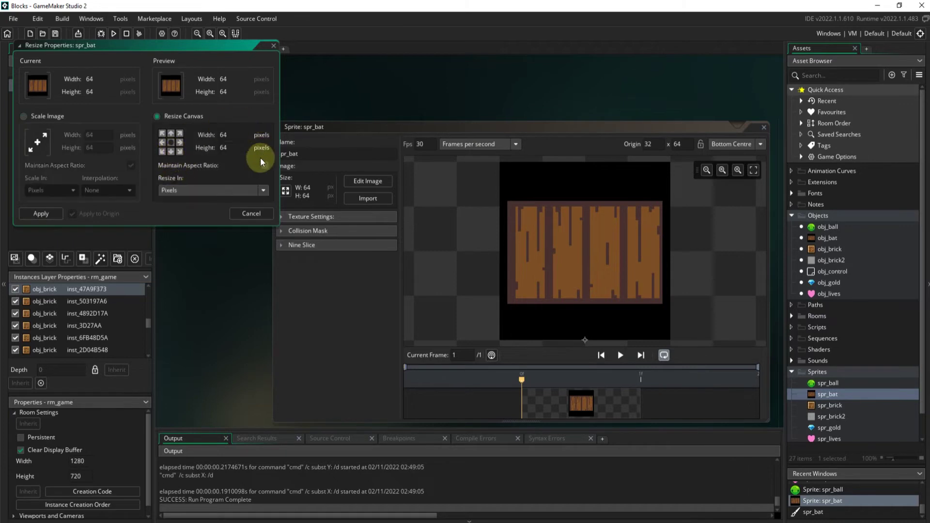
pyautogui.click(212, 146)
pyautogui.write('16')
pyautogui.press('Return')
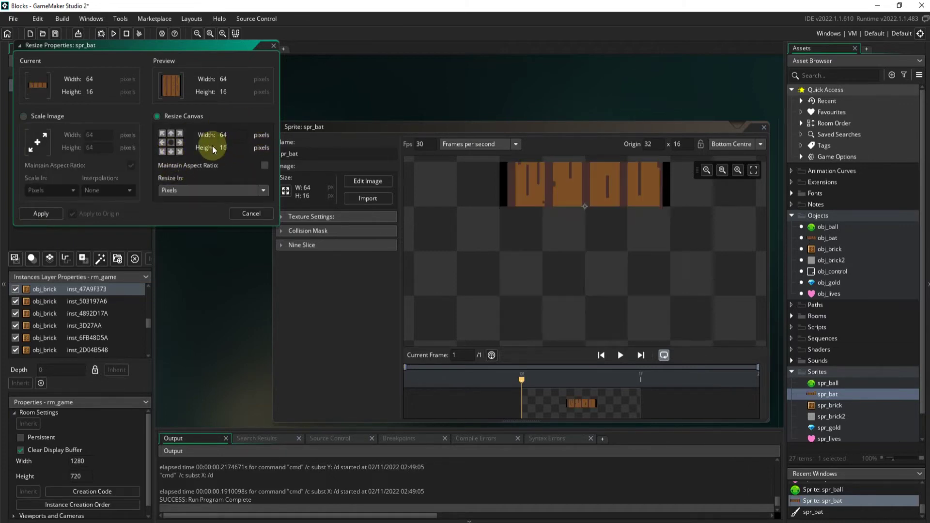
pyautogui.click(763, 128)
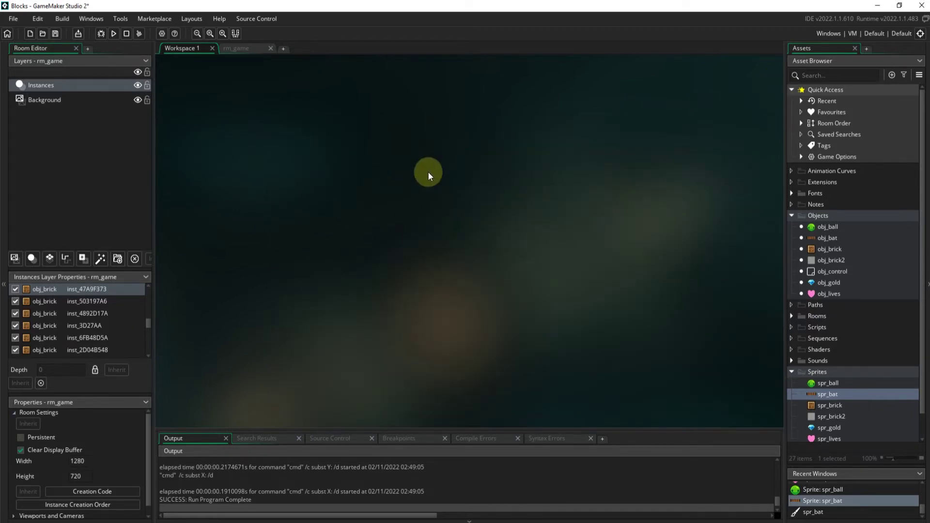
# - Move the ball instance in rm_game one grid cell away from the bat and return it to its place
pyautogui.click(238, 52)
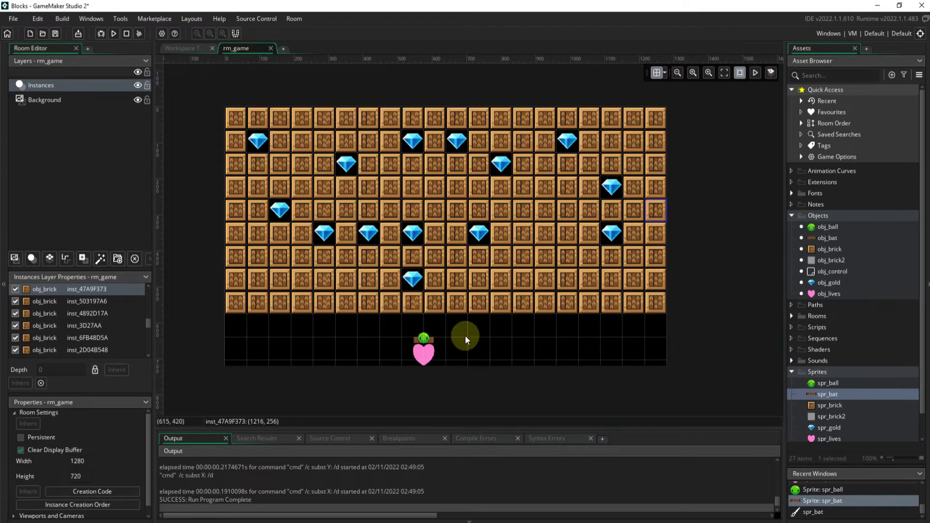
pyautogui.scroll(3, 428, 350)
pyautogui.scroll(-4, 431, 339)
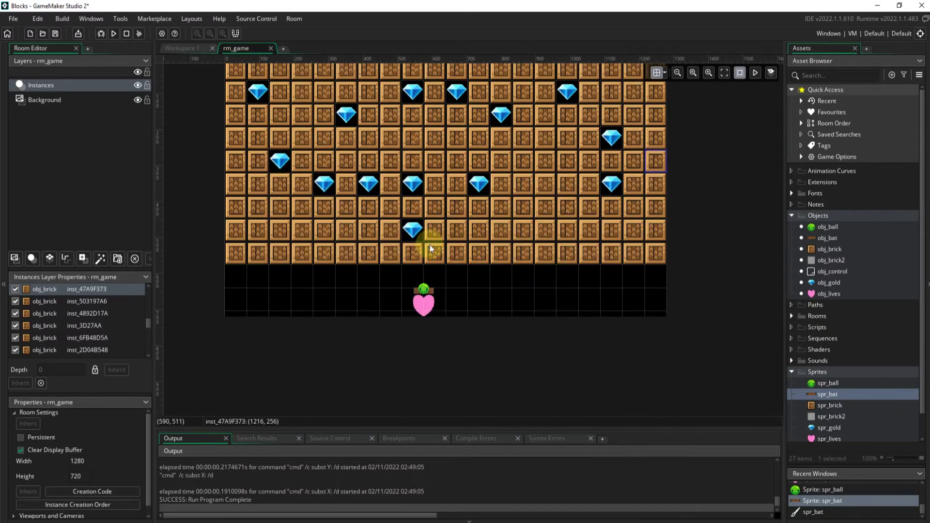
pyautogui.click(424, 290)
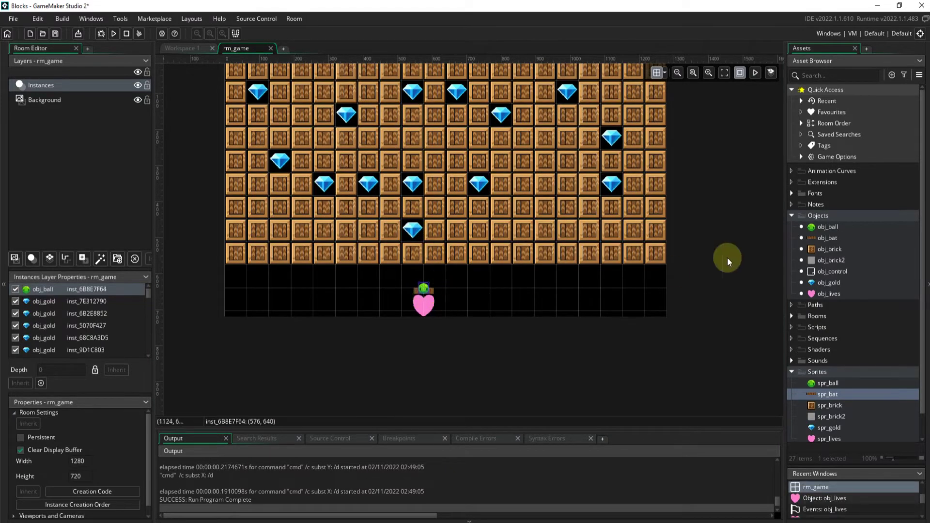
pyautogui.keyDown('ctrl'); pyautogui.scroll(6, 415, 304); pyautogui.keyUp('ctrl')
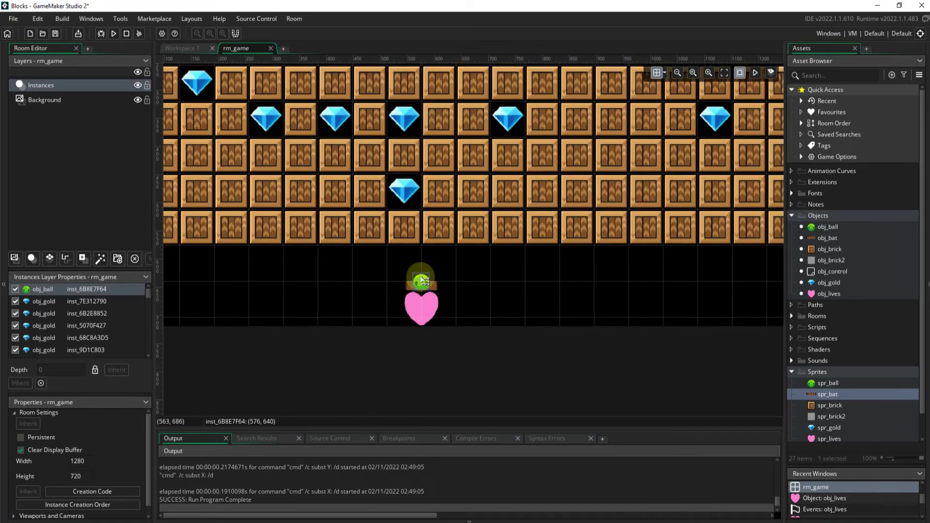
pyautogui.moveTo(429, 277)
pyautogui.mouseDown()
pyautogui.moveTo(431, 239)
pyautogui.moveTo(426, 269)
pyautogui.mouseUp()
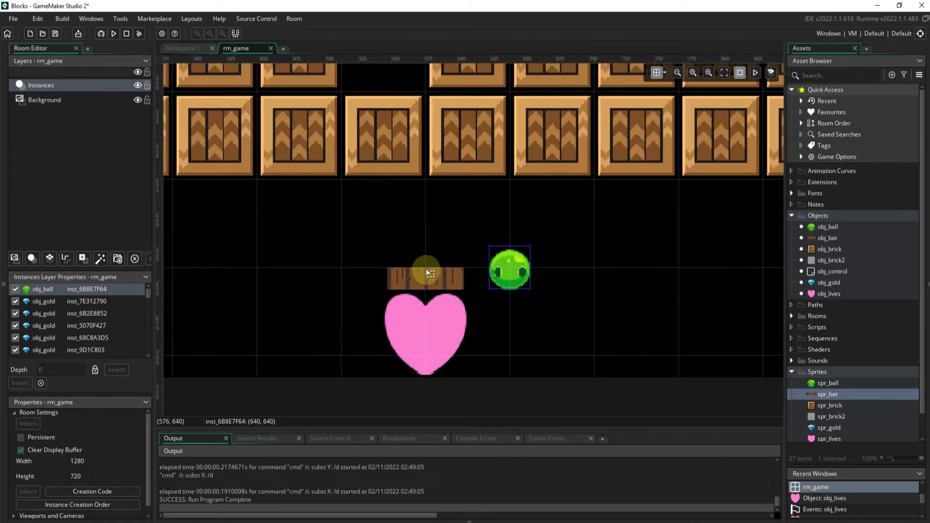
# - Scale the spr_lives image to 32 by 32 pixels with its aspect ratio maintained, and view the heart in rm_game
pyautogui.click(443, 351)
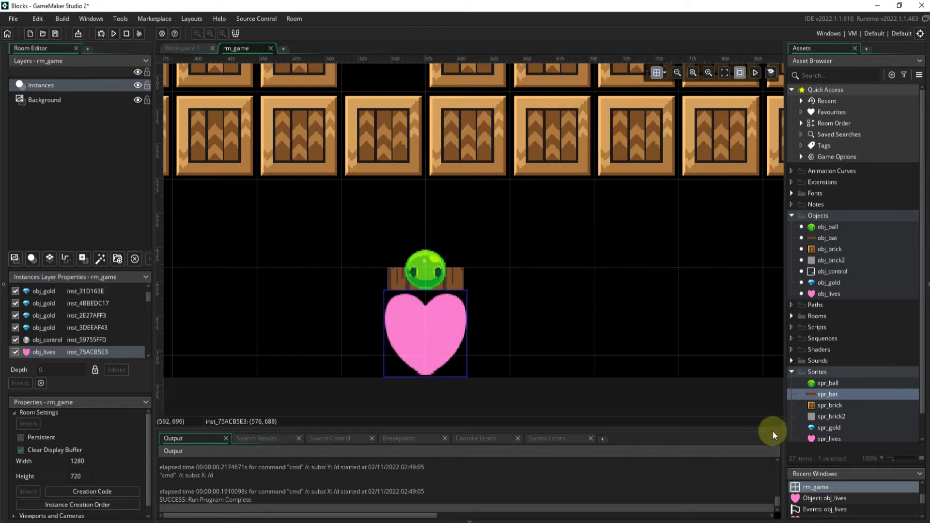
pyautogui.click(830, 439)
pyautogui.doubleClick(830, 438)
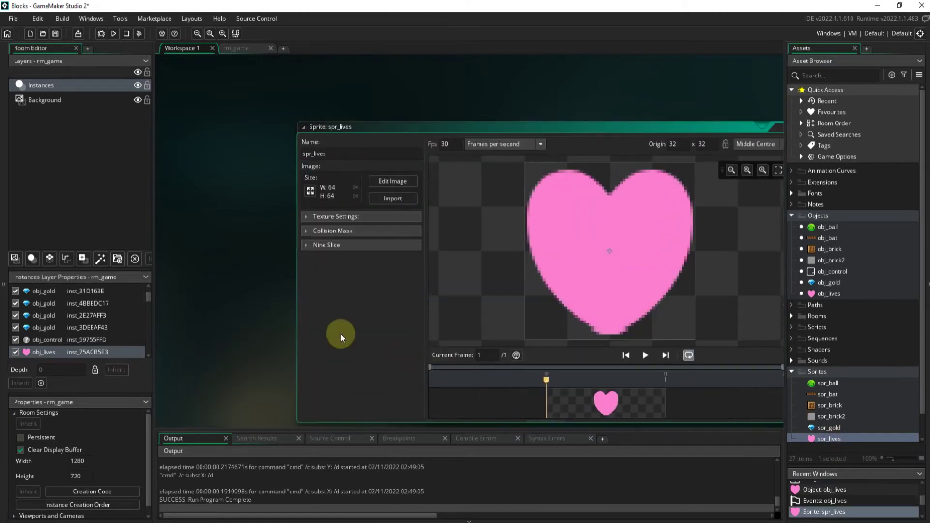
pyautogui.click(285, 191)
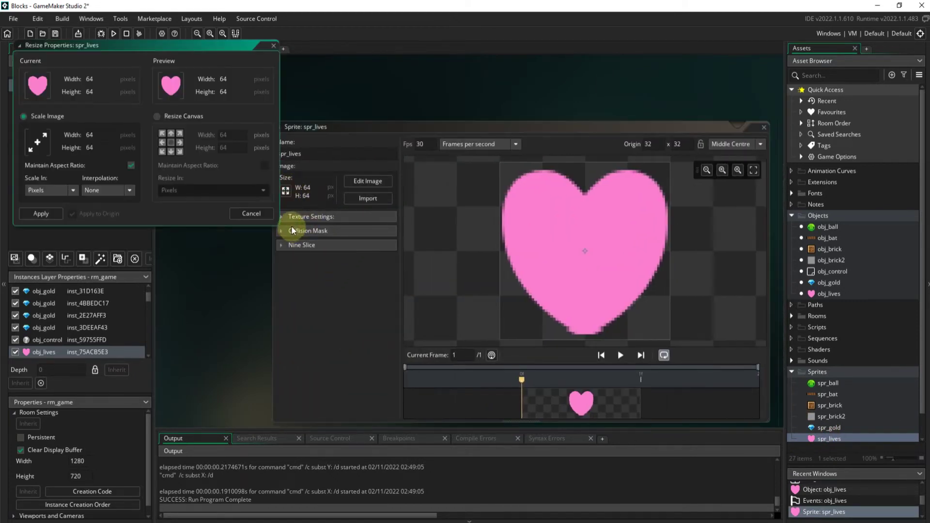
pyautogui.click(92, 135)
pyautogui.write('32')
pyautogui.press('Return')
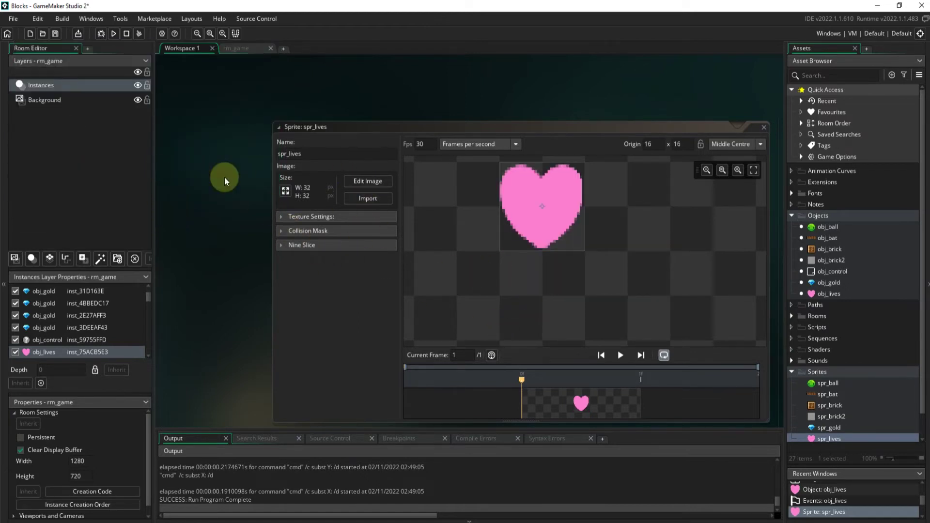
pyautogui.click(763, 128)
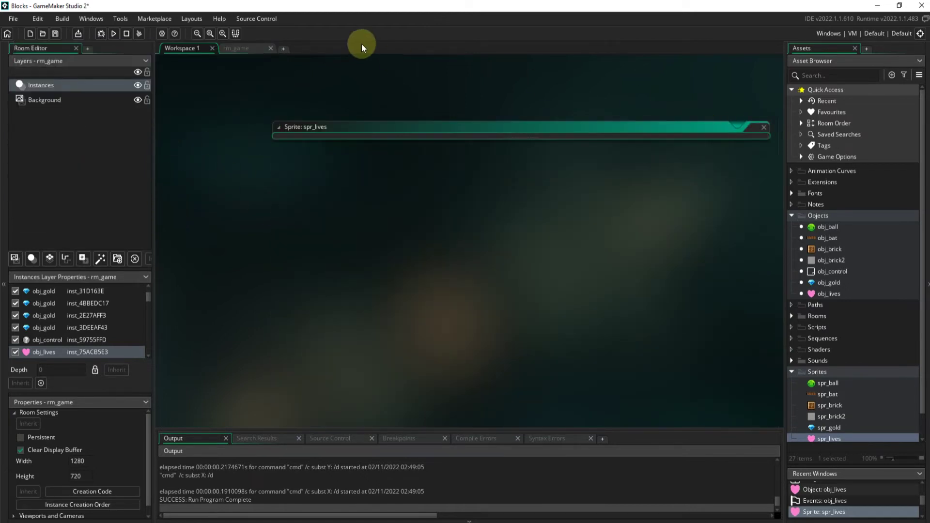
pyautogui.click(240, 48)
pyautogui.scroll(-2, 444, 342)
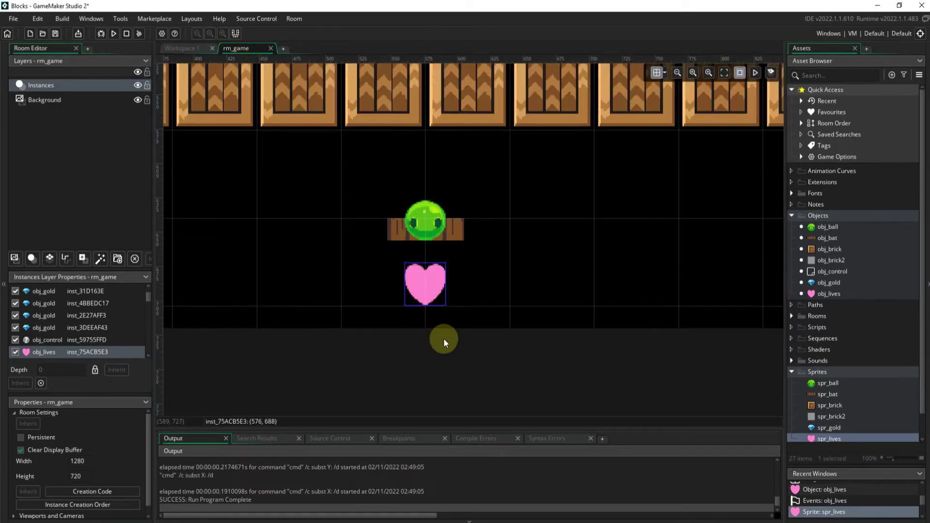
pyautogui.scroll(2, 448, 325)
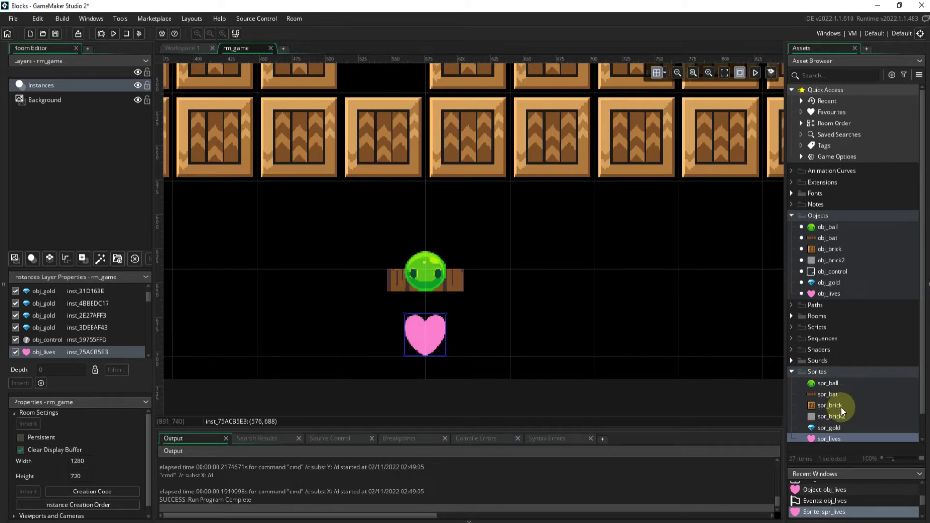
# - Scale the spr_ball image to 16 by 16 pixels with its aspect ratio maintained, and view the ball in rm_game
pyautogui.doubleClick(829, 383)
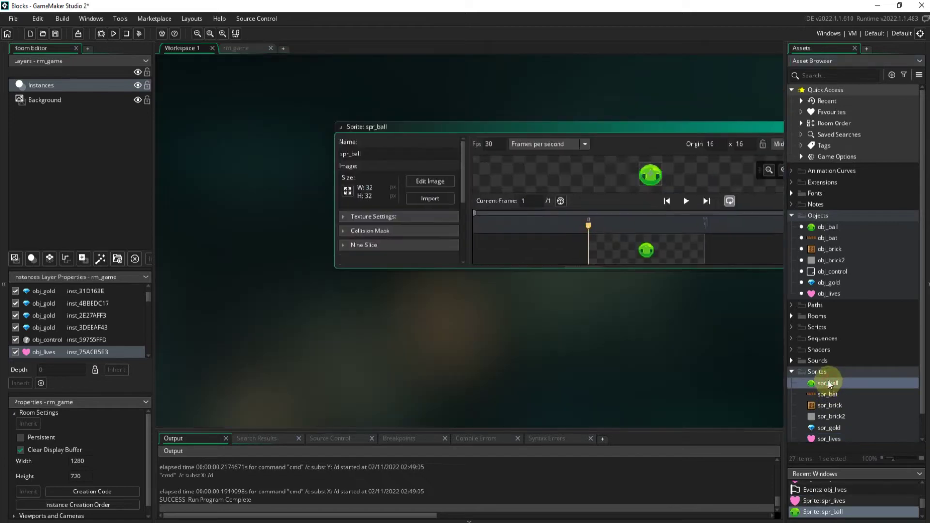
pyautogui.click(285, 190)
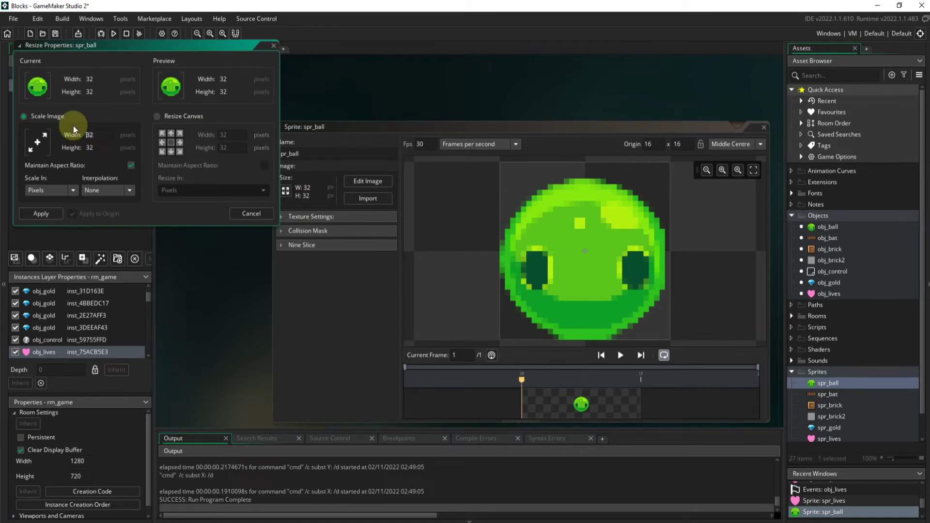
pyautogui.press('Return')
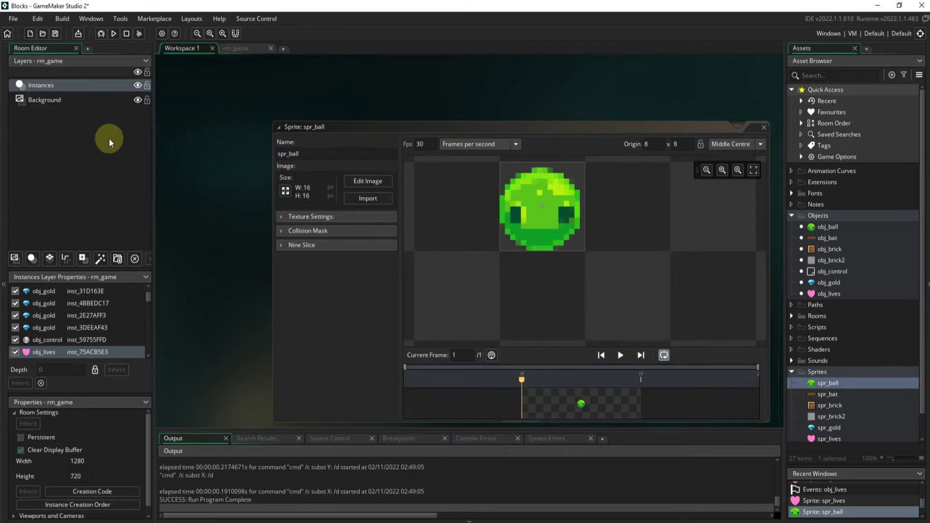
pyautogui.click(763, 127)
pyautogui.click(236, 49)
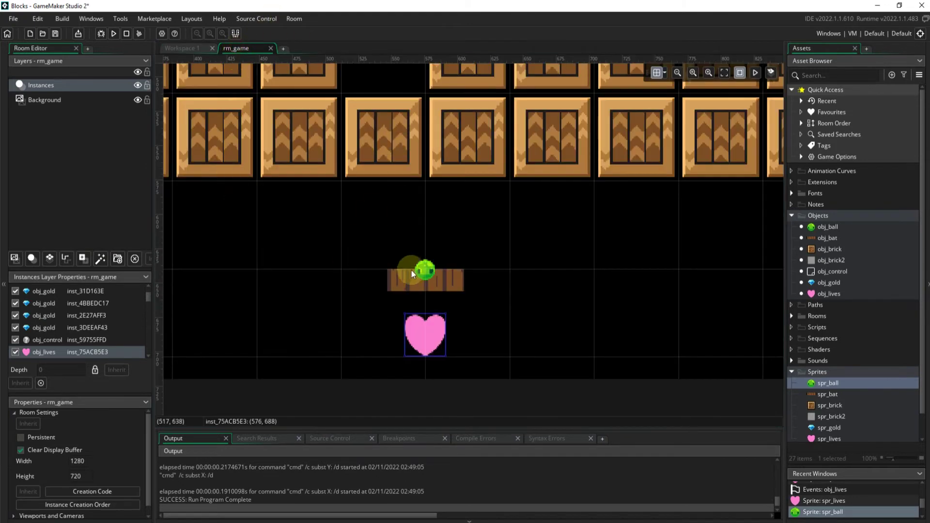
# - Set the spr_bat origin to Top Centre and view the bat's position relative to the ball in rm_game
pyautogui.click(427, 272)
pyautogui.moveTo(429, 275)
pyautogui.mouseDown()
pyautogui.moveTo(428, 186)
pyautogui.moveTo(429, 274)
pyautogui.mouseUp()
pyautogui.click(441, 283)
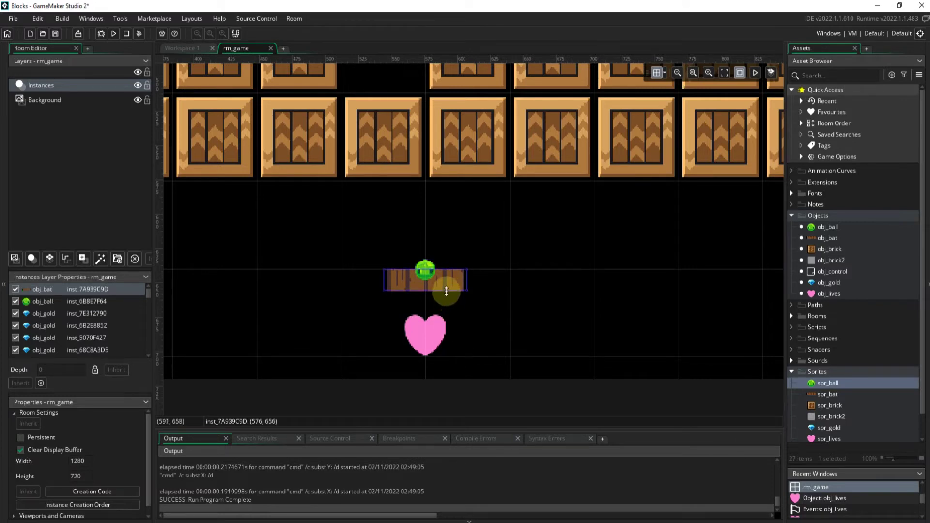
pyautogui.doubleClick(823, 394)
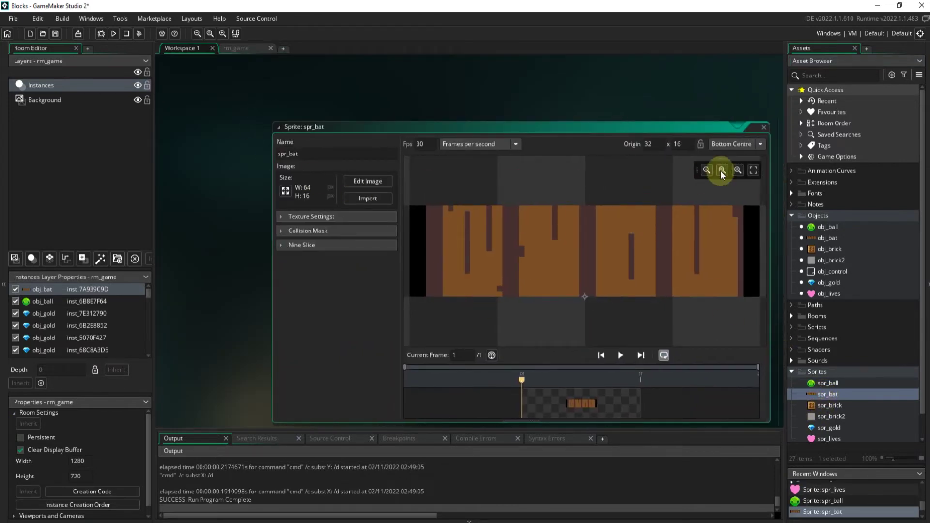
pyautogui.click(760, 144)
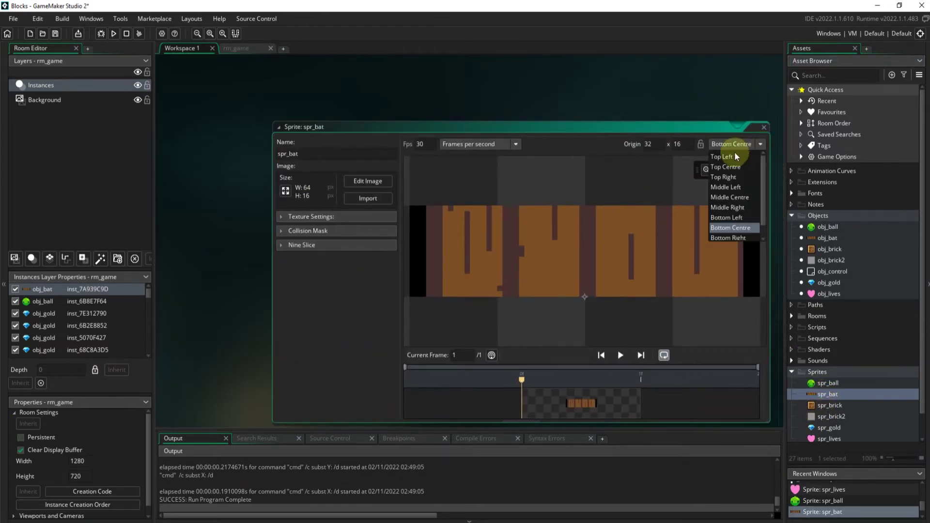
pyautogui.click(746, 167)
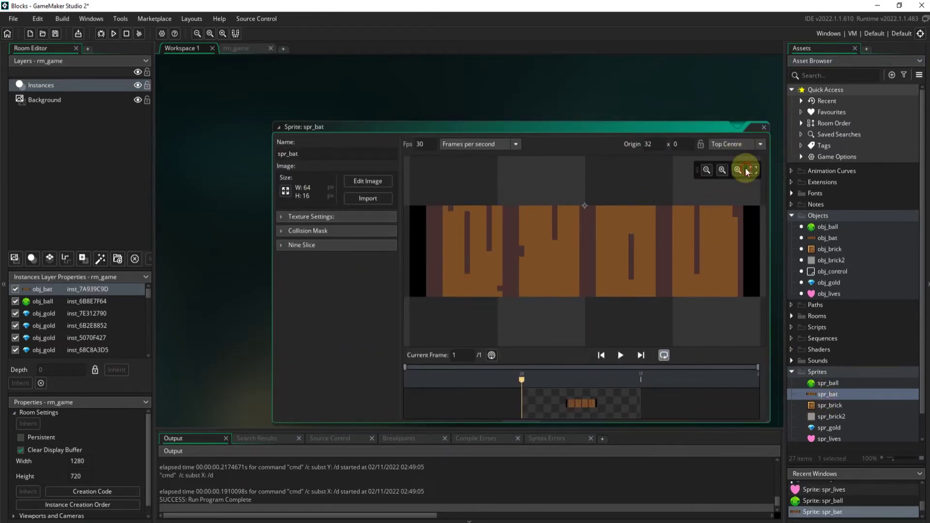
pyautogui.click(764, 129)
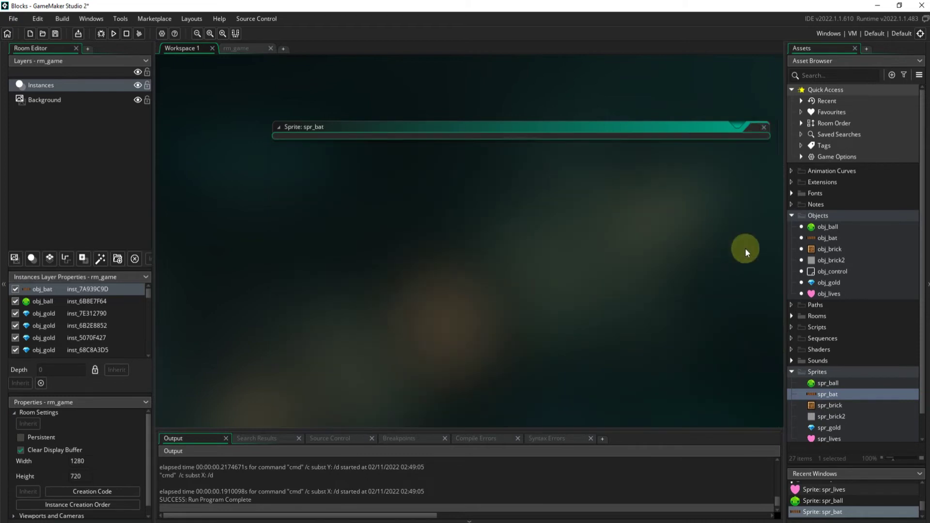
pyautogui.click(833, 381)
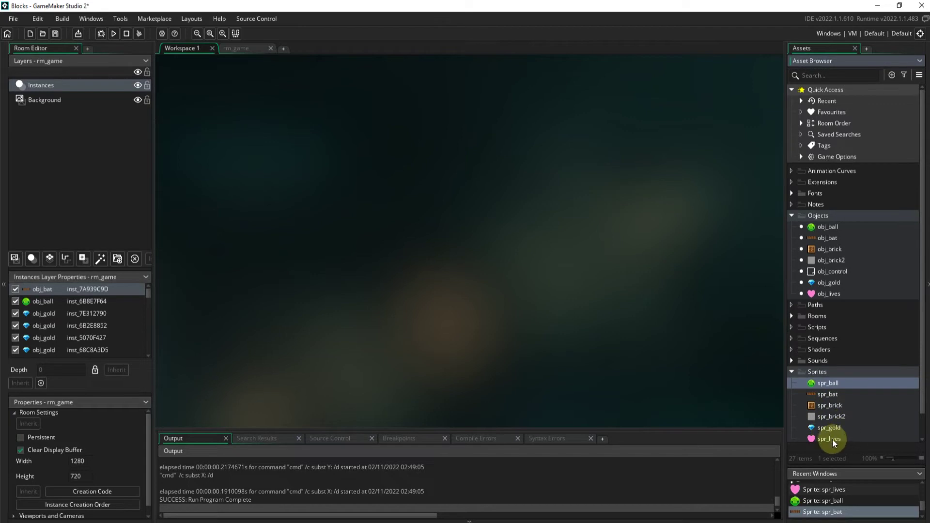
pyautogui.click(237, 49)
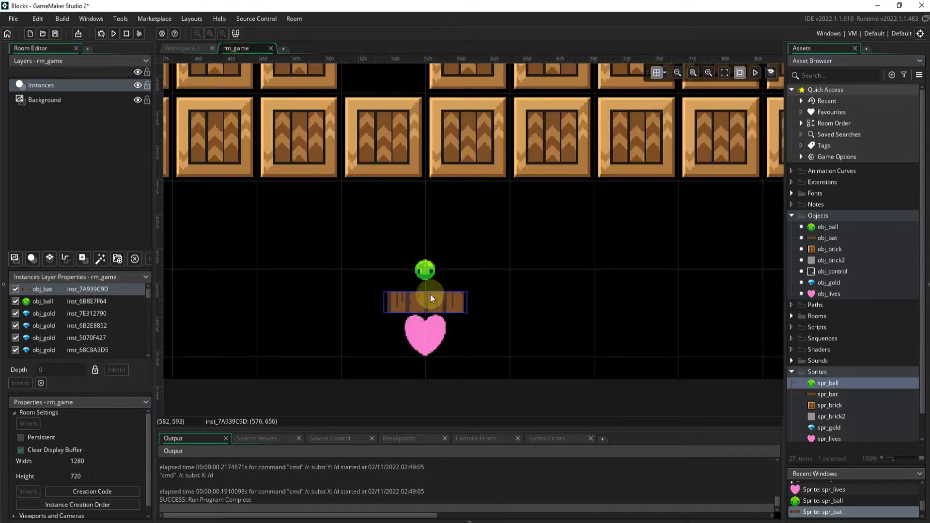
# - Set the room grid of rm_game to 32 for Grid X and 16 for Grid Y
pyautogui.moveTo(426, 271); pyautogui.dragTo(471, 277)
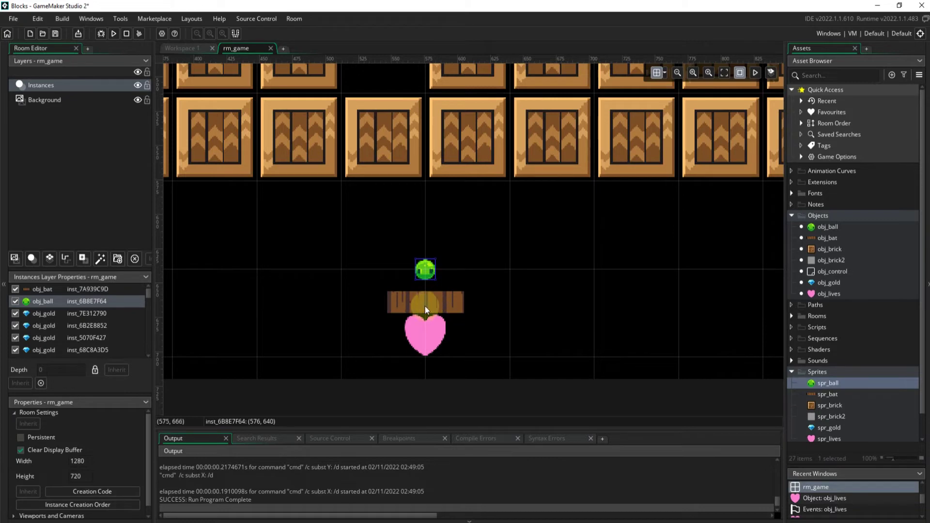
pyautogui.click(665, 75)
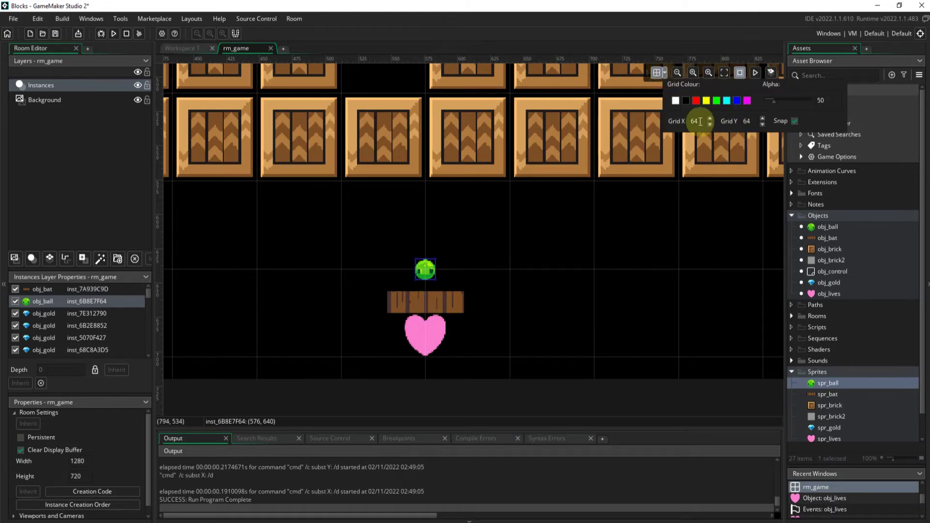
pyautogui.doubleClick(688, 121)
pyautogui.write('32')
pyautogui.click(749, 121)
pyautogui.press('BackSpace')
pyautogui.press('BackSpace')
pyautogui.write('16')
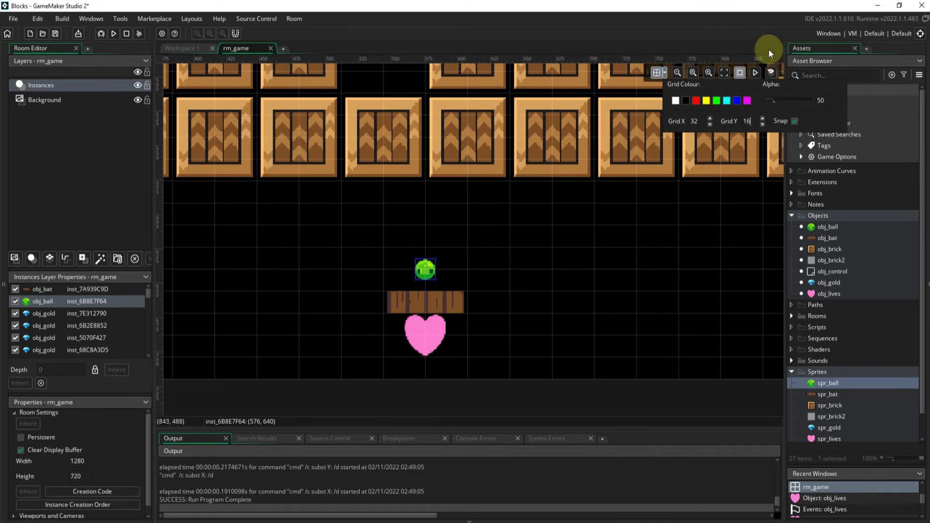
# - Move the ball instance in rm_game one grid cell down onto the bat, at 576, 656
pyautogui.moveTo(425, 270); pyautogui.dragTo(424, 299)
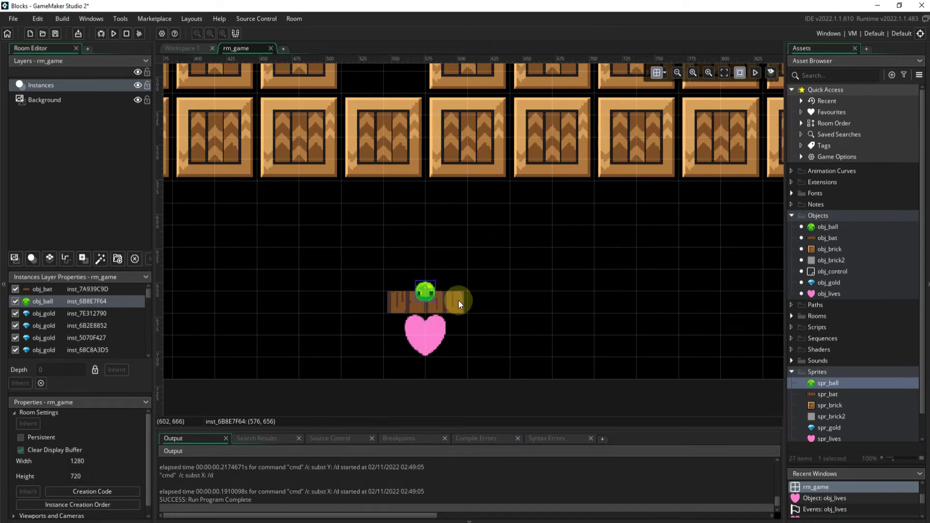
pyautogui.scroll(1, 456, 310)
pyautogui.scroll(-1, 426, 318)
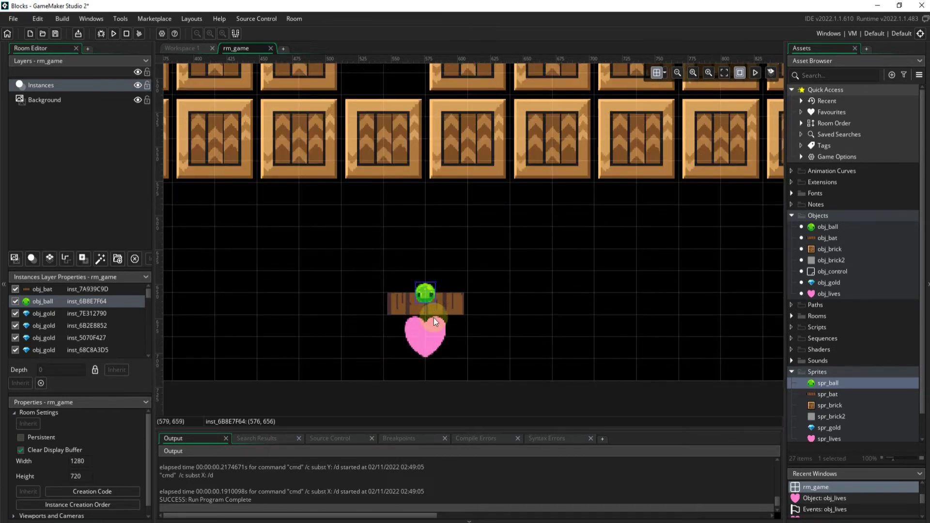
# - Set the spr_bat origin to Middle Centre and view the bat in rm_game
pyautogui.click(451, 305)
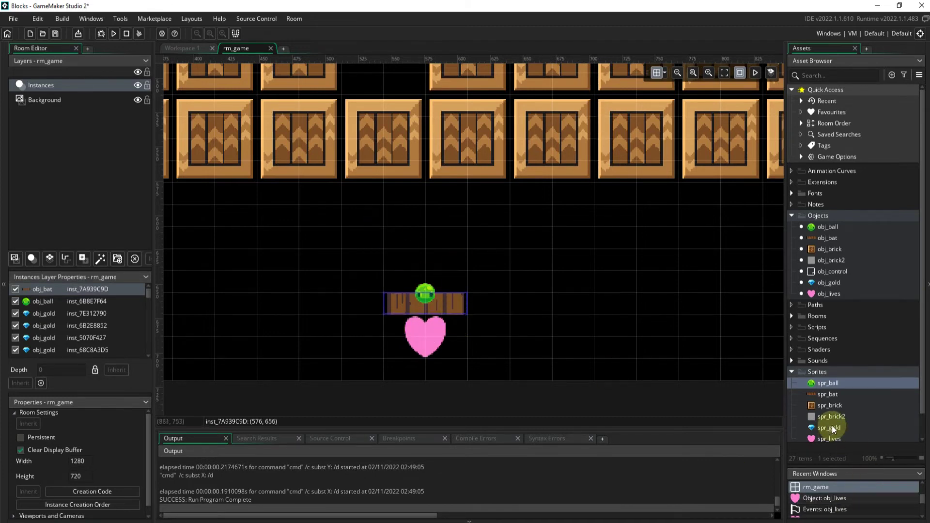
pyautogui.doubleClick(829, 393)
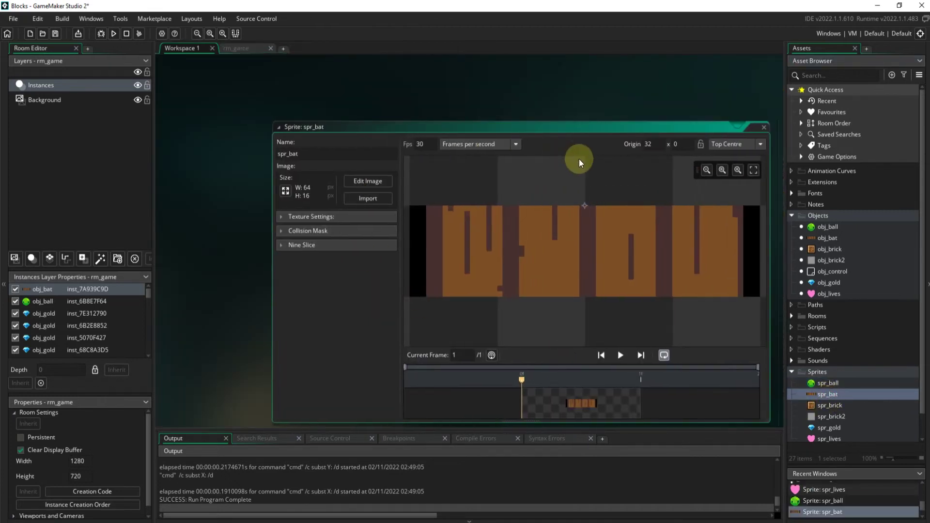
pyautogui.click(585, 207)
pyautogui.click(760, 145)
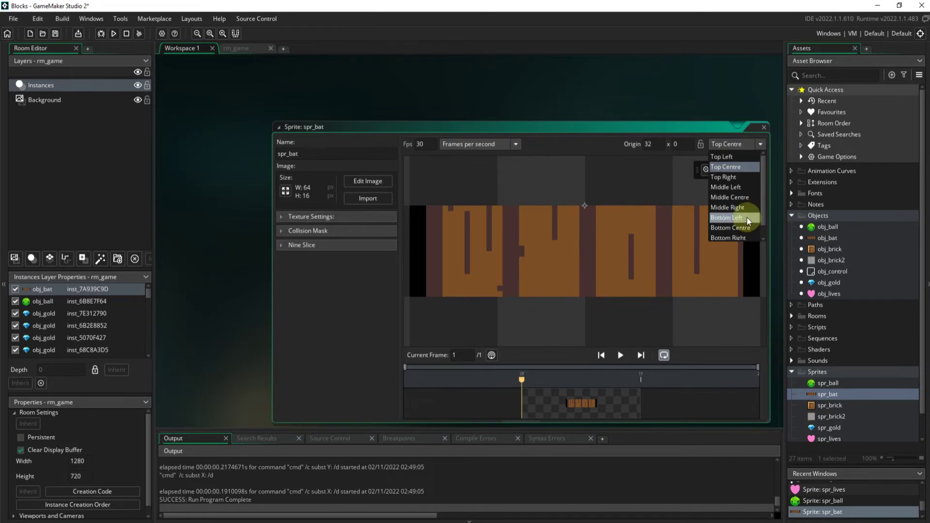
pyautogui.click(742, 197)
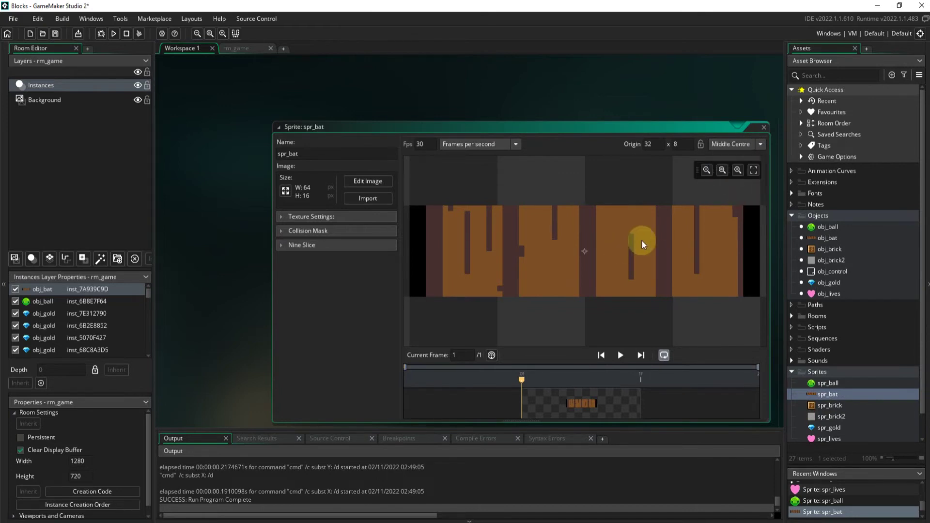
pyautogui.click(762, 128)
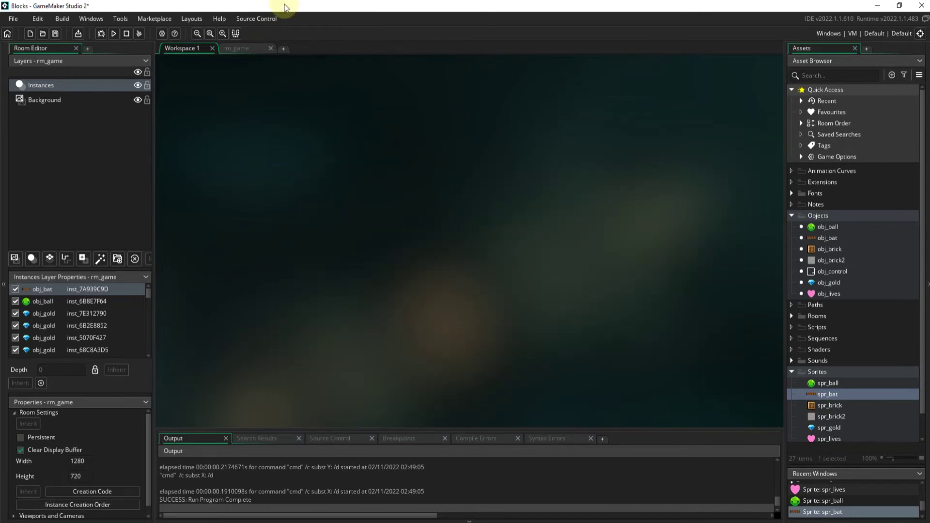
pyautogui.click(245, 51)
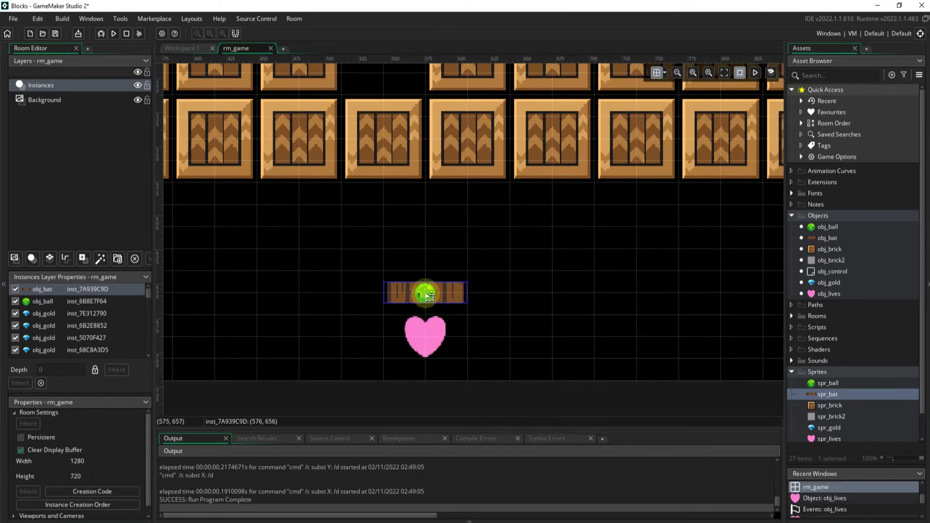
# - Place the ball instance in rm_game one grid cell above the bat's centre so it rests on the bat
pyautogui.click(469, 266)
pyautogui.moveTo(427, 297); pyautogui.dragTo(426, 272)
pyautogui.click(537, 309)
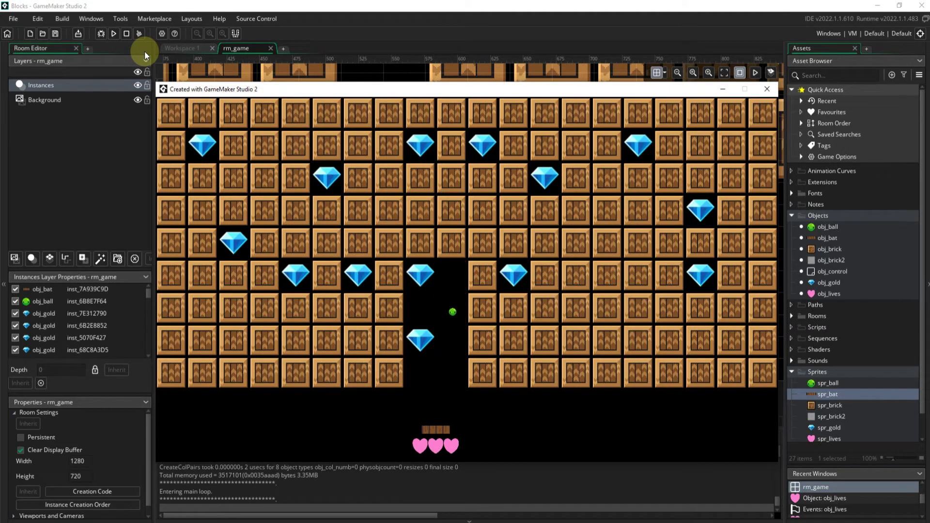
# - Playtest the running game by launching the ball and moving the bat left and right to bounce it against the bricks and diamonds
pyautogui.press('Left')
pyautogui.press('Right')
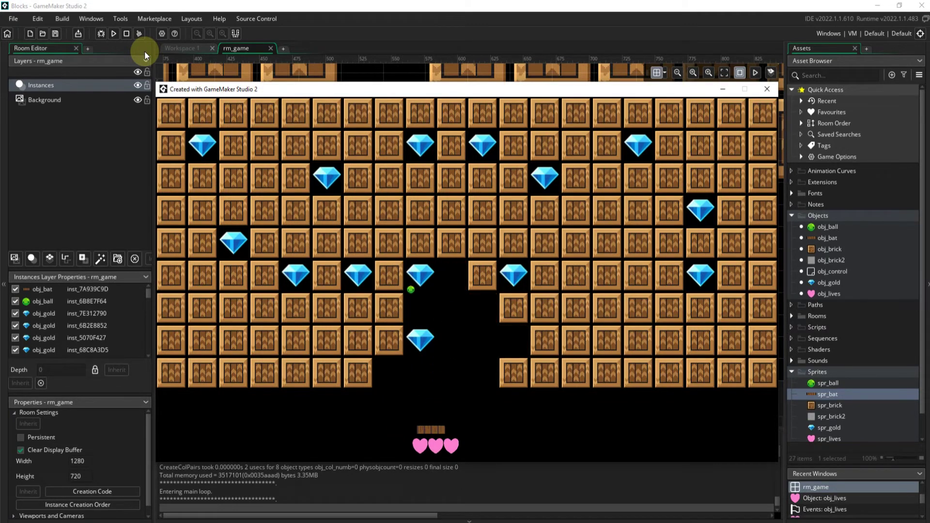
pyautogui.press('Left')
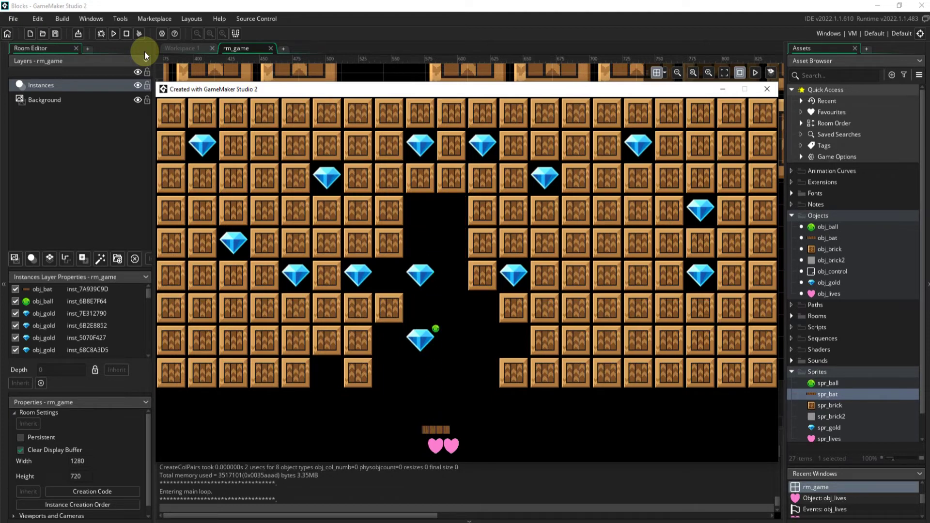
pyautogui.press('Right')
pyautogui.press('Left')
pyautogui.press('Right')
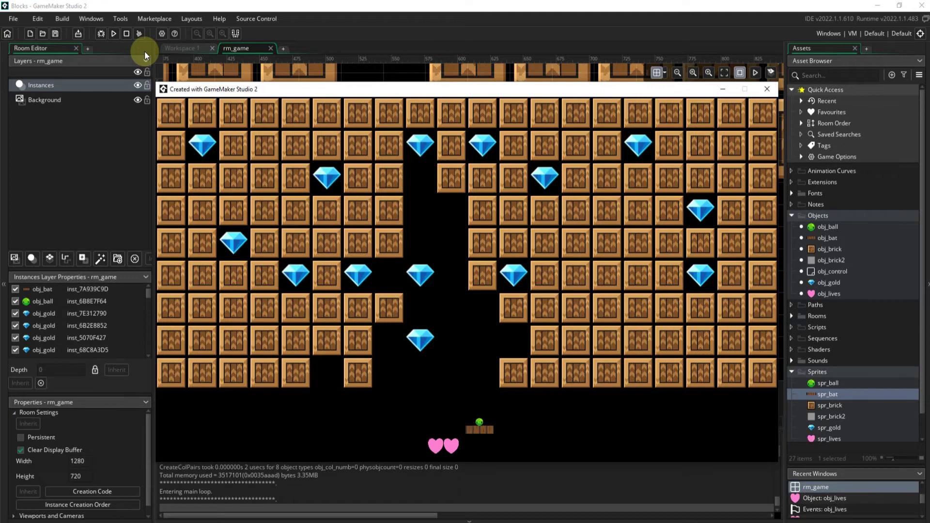
pyautogui.press('Left')
pyautogui.press('Right')
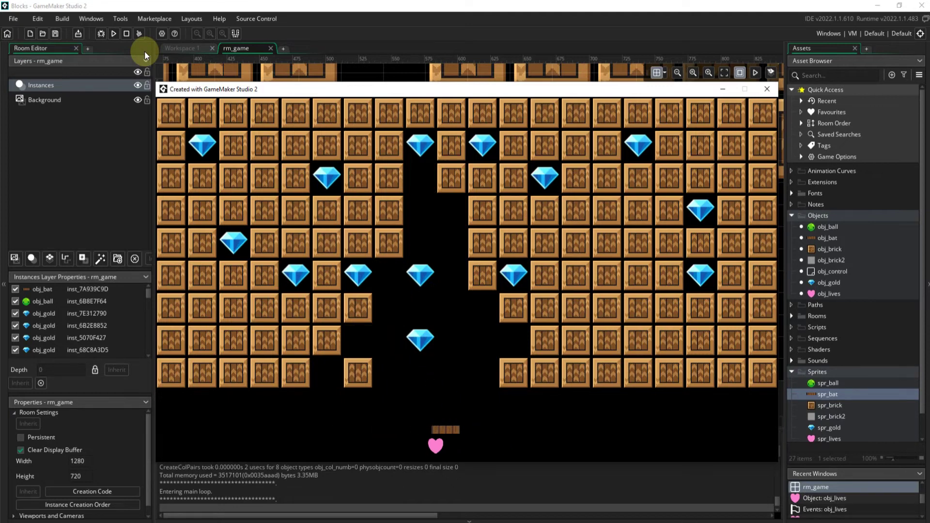
pyautogui.press('Left')
pyautogui.press('Right')
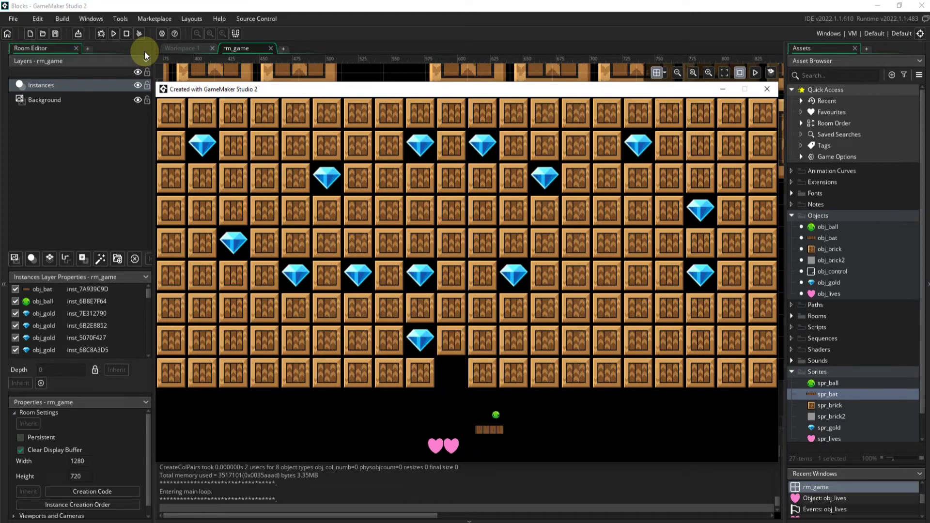
pyautogui.press('Left')
pyautogui.press('Left')
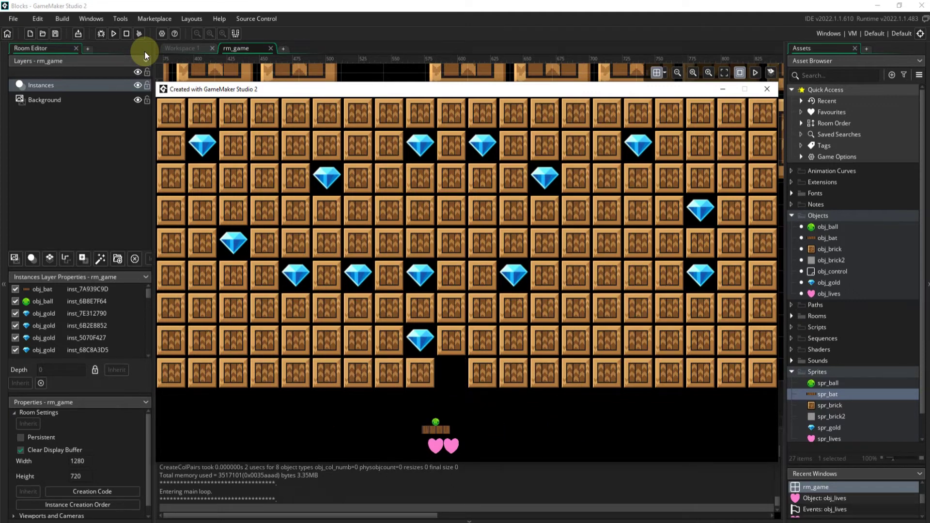
pyautogui.press('Left')
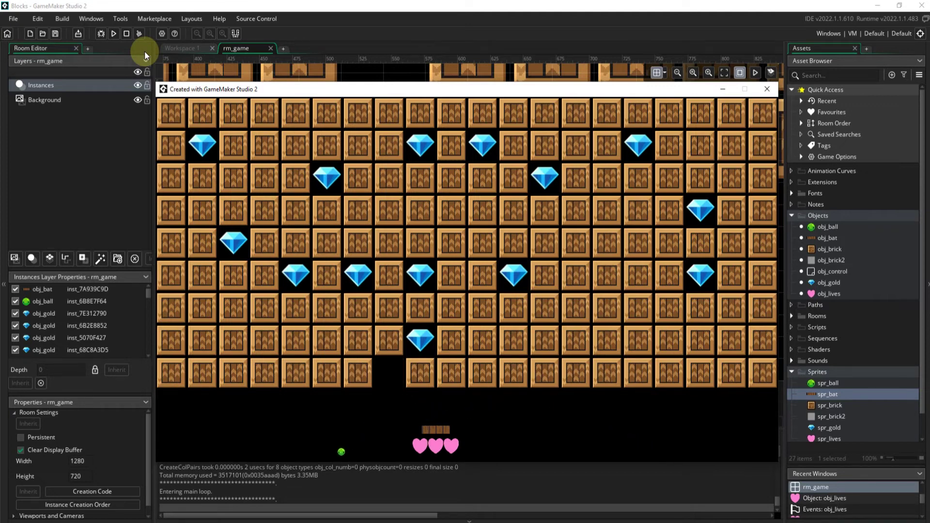
pyautogui.press('Right')
pyautogui.press('Right')
pyautogui.press('Left')
pyautogui.press('Right')
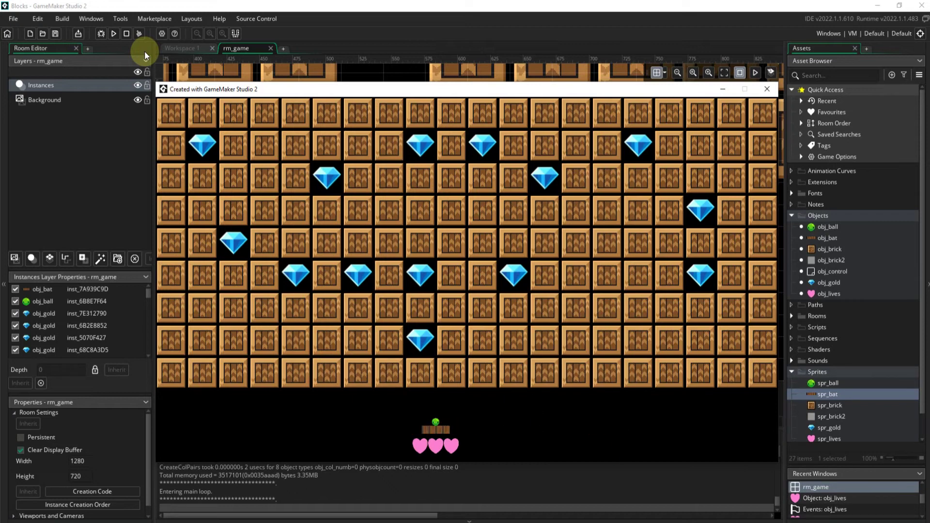
pyautogui.press('Left')
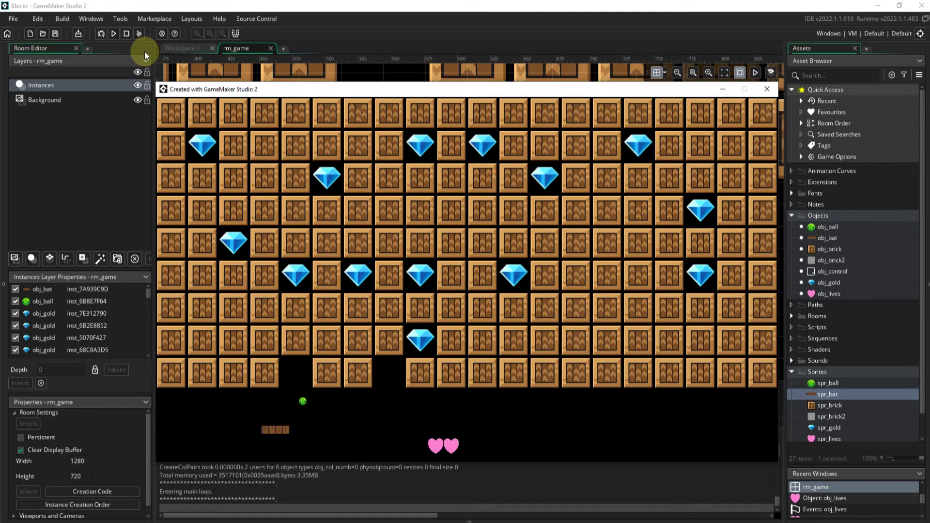
pyautogui.press('Right')
pyautogui.press('Right')
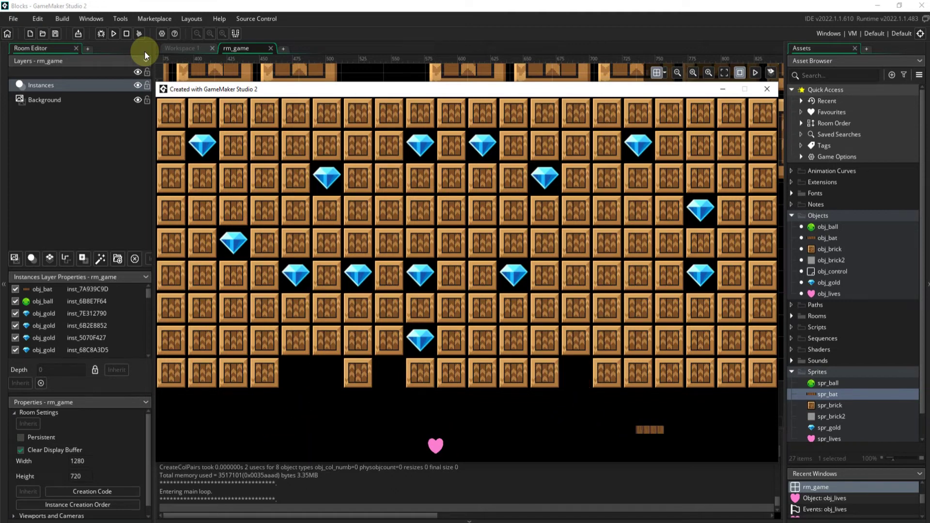
pyautogui.press('Right')
pyautogui.press('Left')
pyautogui.press('Right')
pyautogui.press('Left')
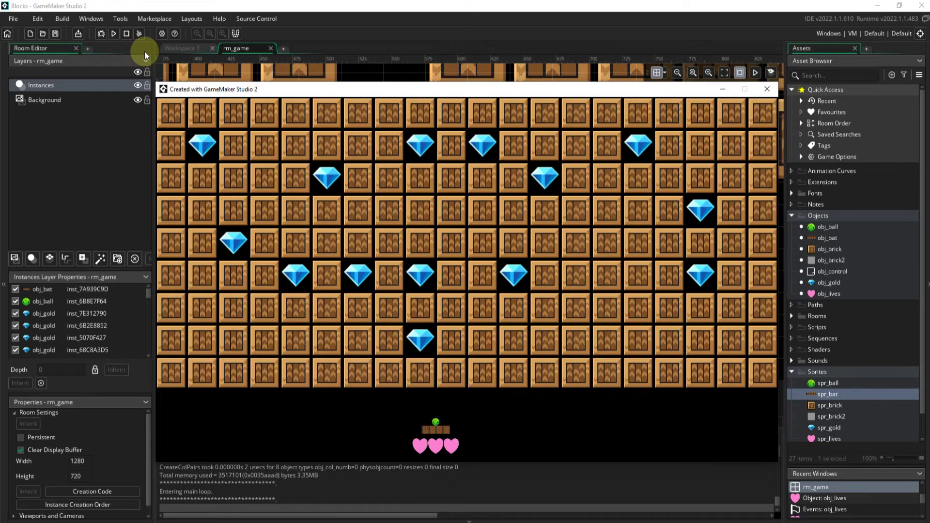
pyautogui.press('space')
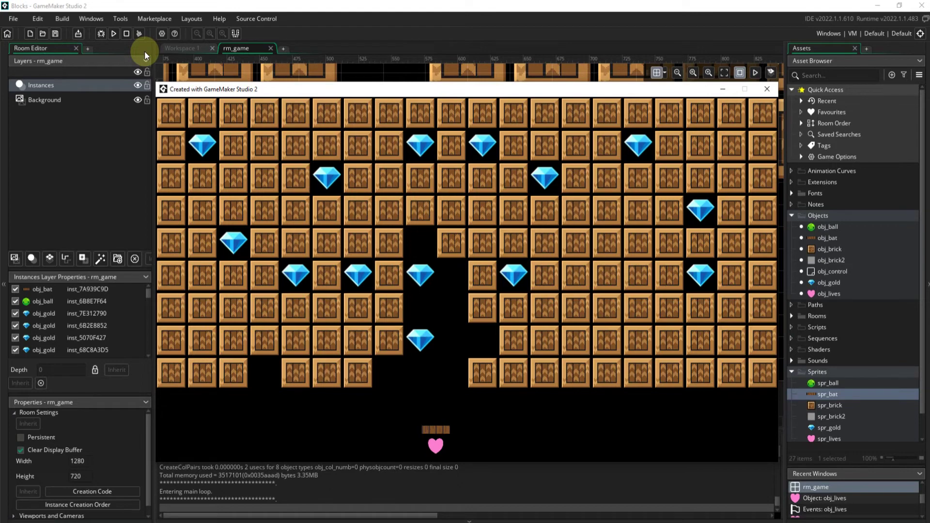
# - Close the running game and delete the brick instance at 0, 0 in the upper-left corner of rm_game
pyautogui.click(768, 90)
pyautogui.keyDown('ctrl'); pyautogui.scroll(-6, 532, 354); pyautogui.keyUp('ctrl')
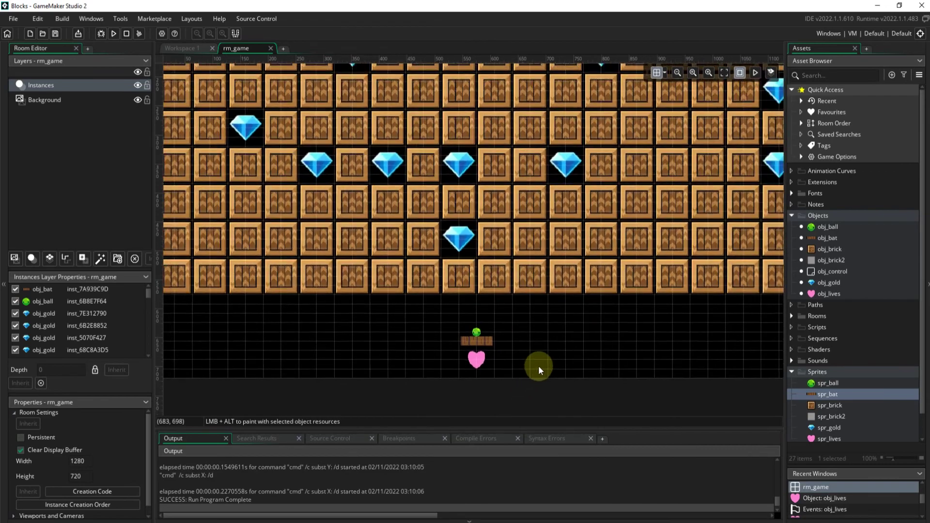
pyautogui.keyDown('ctrl'); pyautogui.scroll(-3, 539, 367); pyautogui.keyUp('ctrl')
pyautogui.scroll(4, 350, 129)
pyautogui.keyDown('ctrl'); pyautogui.scroll(-1, 392, 118); pyautogui.keyUp('ctrl')
pyautogui.scroll(-2, 395, 245)
pyautogui.keyDown('ctrl'); pyautogui.scroll(5, 353, 216); pyautogui.keyUp('ctrl')
pyautogui.click(324, 184)
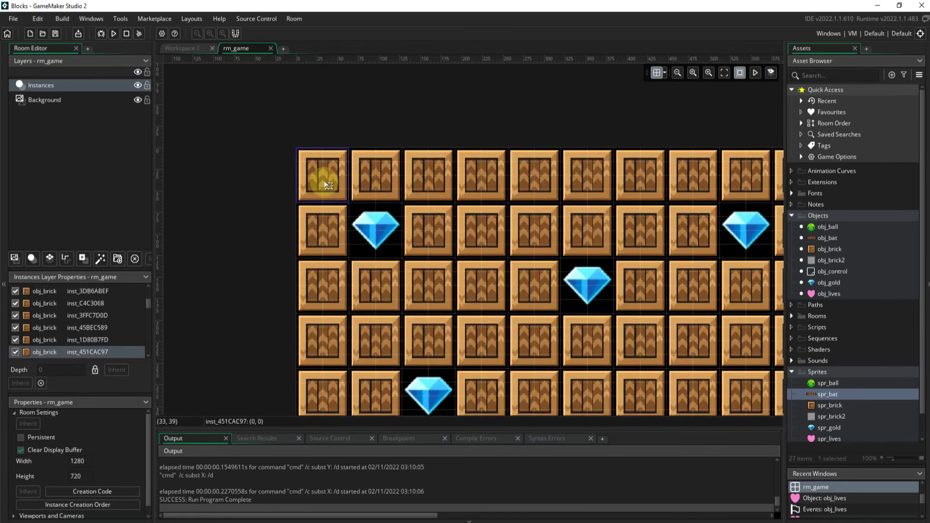
pyautogui.press('Delete')
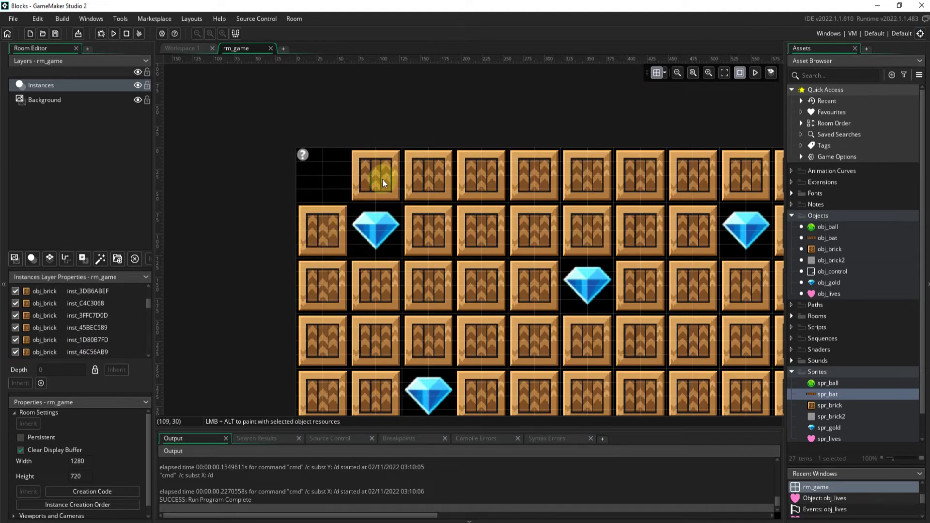
# - Delete the top-row bricks in rm_game one after another, from the one at 64, 0 through the one at 576, 0
pyautogui.scroll(-2, 258, 193)
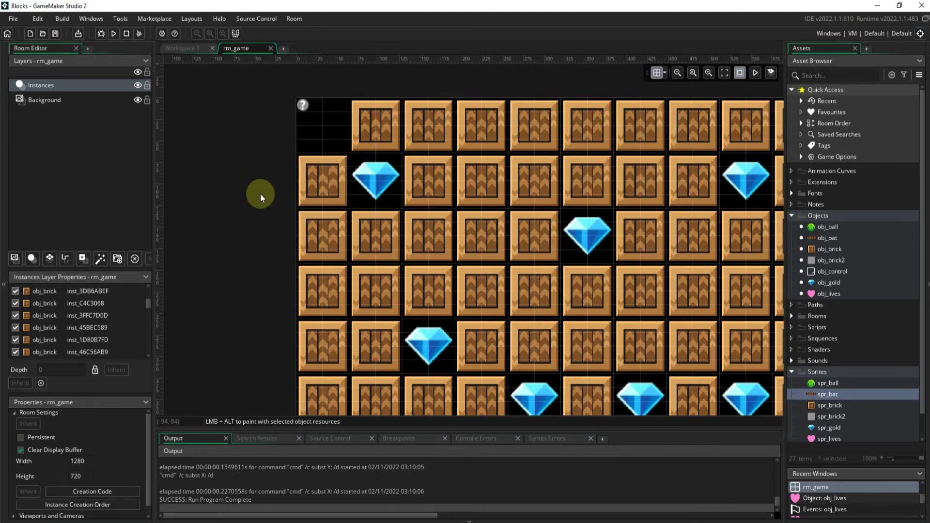
pyautogui.scroll(2, 263, 202)
pyautogui.click(376, 188)
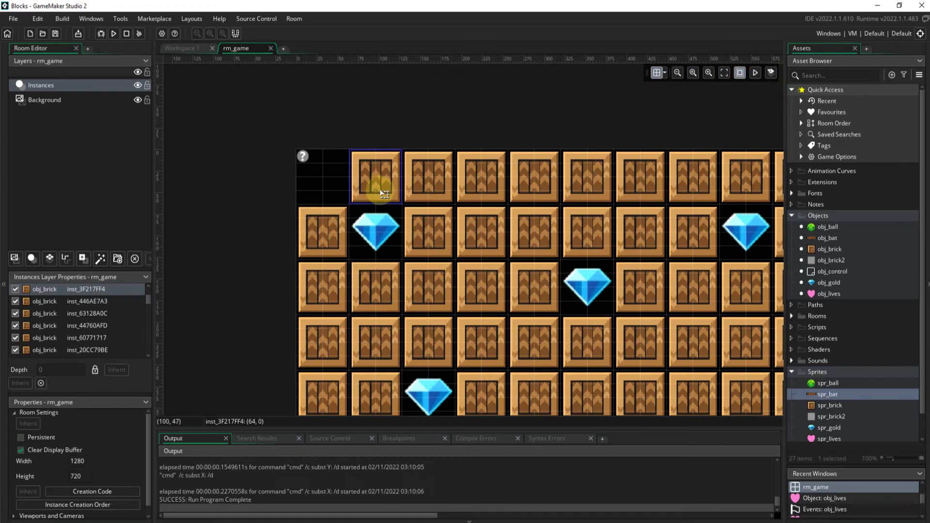
pyautogui.press('Delete')
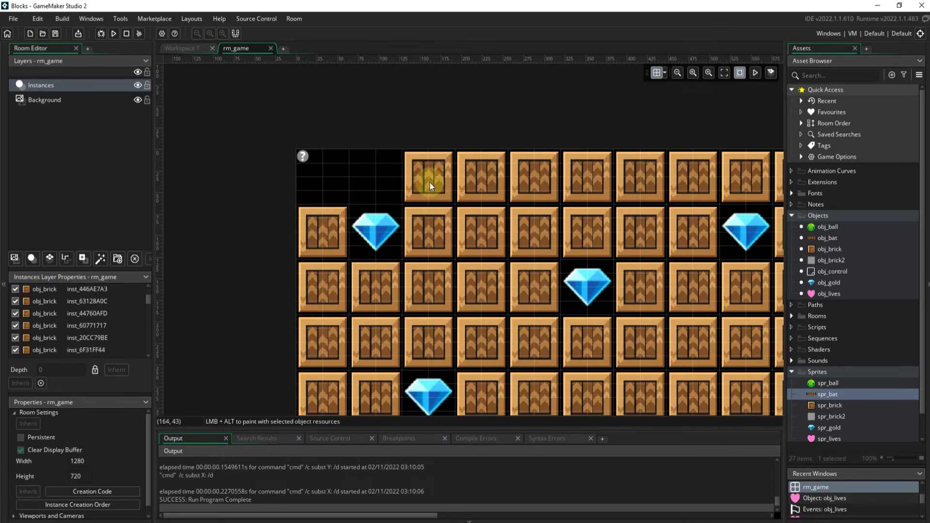
pyautogui.click(507, 190)
pyautogui.press('Delete')
pyautogui.click(436, 181)
pyautogui.press('Delete')
pyautogui.click(534, 196)
pyautogui.press('Delete')
pyautogui.click(589, 188)
pyautogui.press('Delete')
pyautogui.click(646, 188)
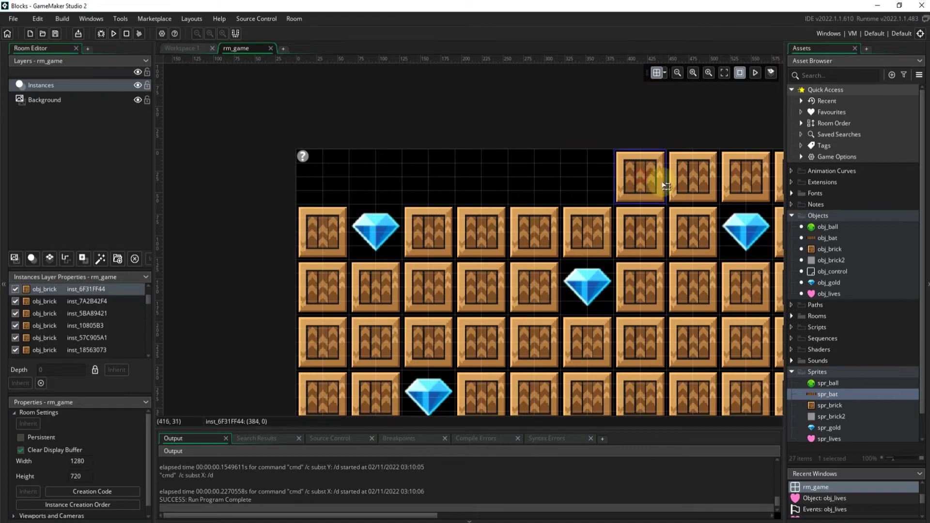
pyautogui.press('Delete')
pyautogui.click(698, 184)
pyautogui.press('Delete')
pyautogui.click(741, 183)
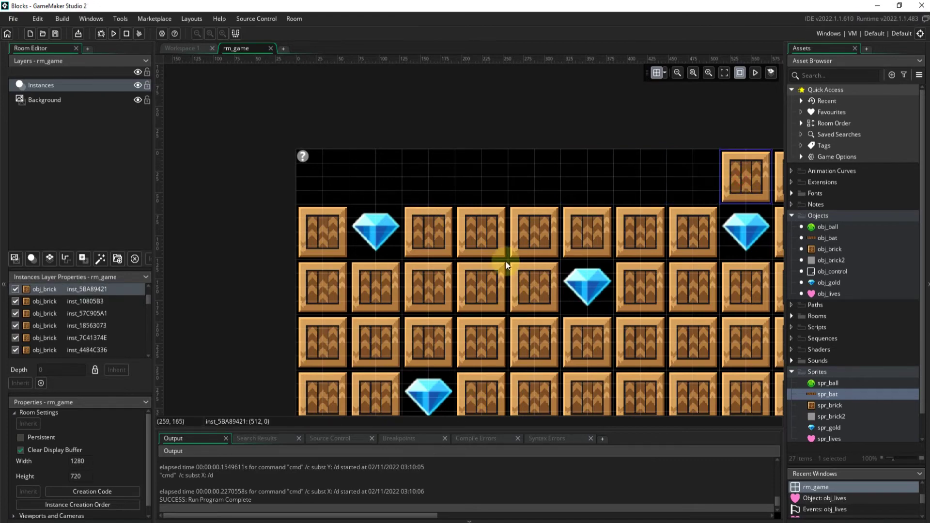
pyautogui.press('Delete')
pyautogui.scroll(-3, 208, 213)
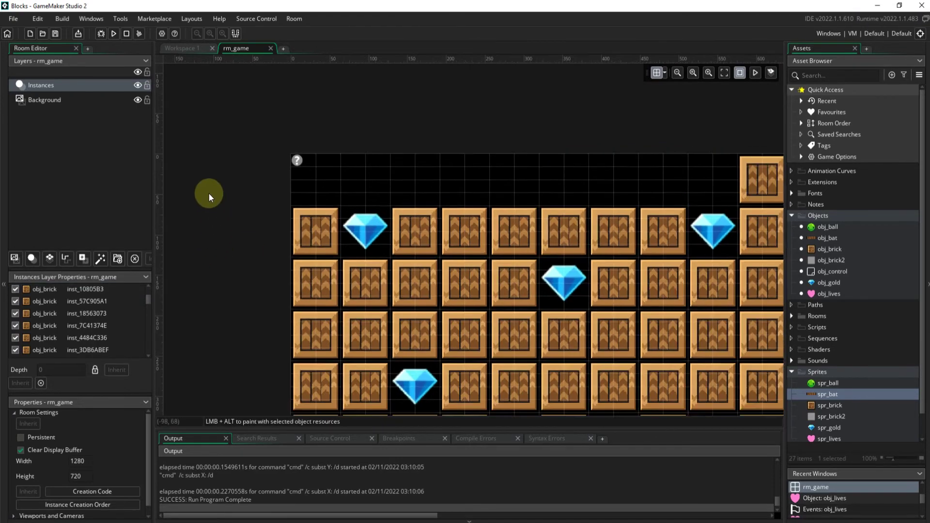
pyautogui.click(513, 189)
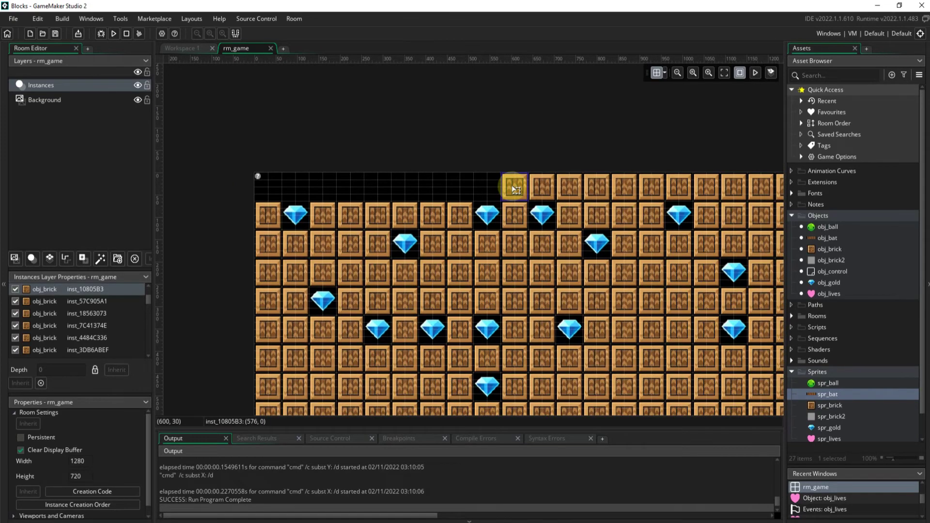